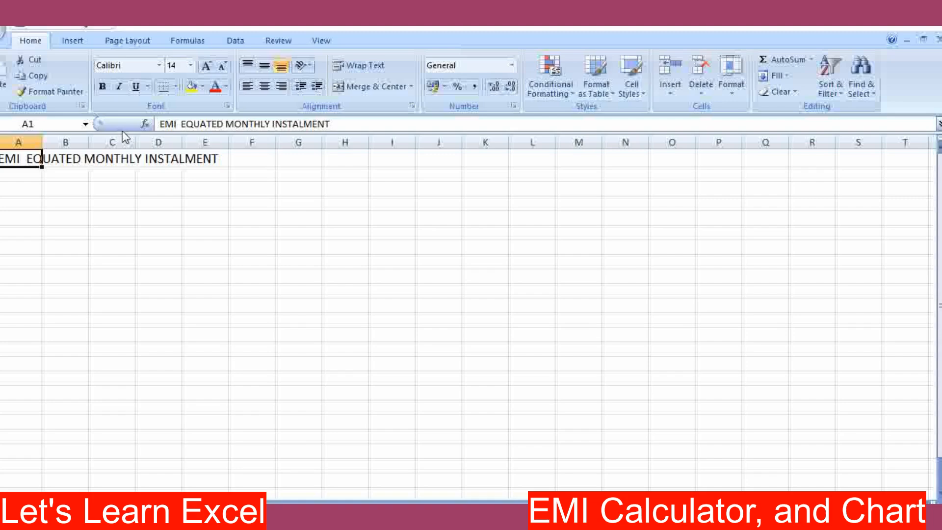
Enter the label PA in cell A3 below the EMI heading
click(123, 162)
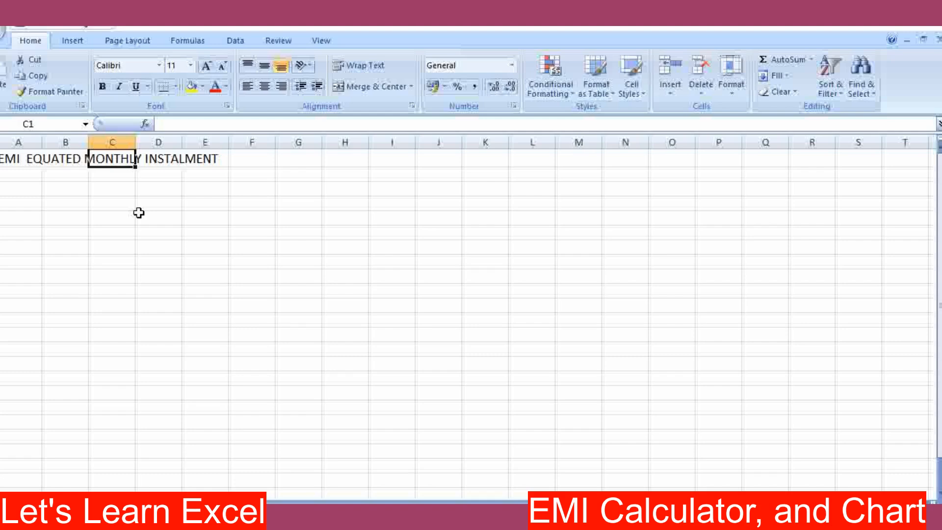
click(24, 193)
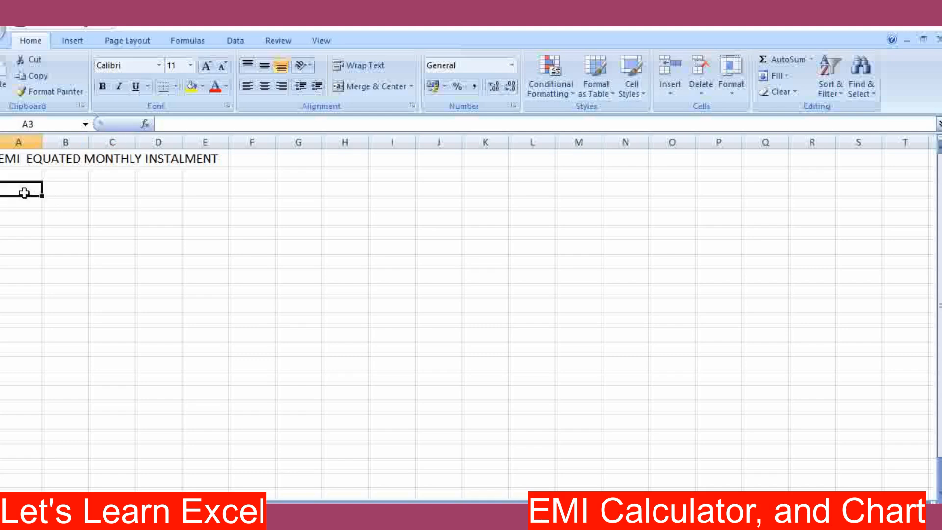
text(PA)
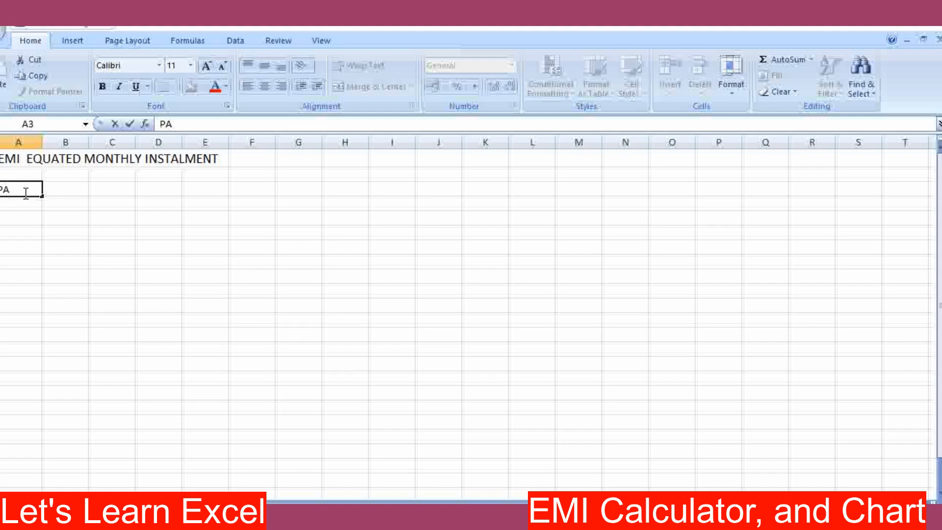
key(Tab)
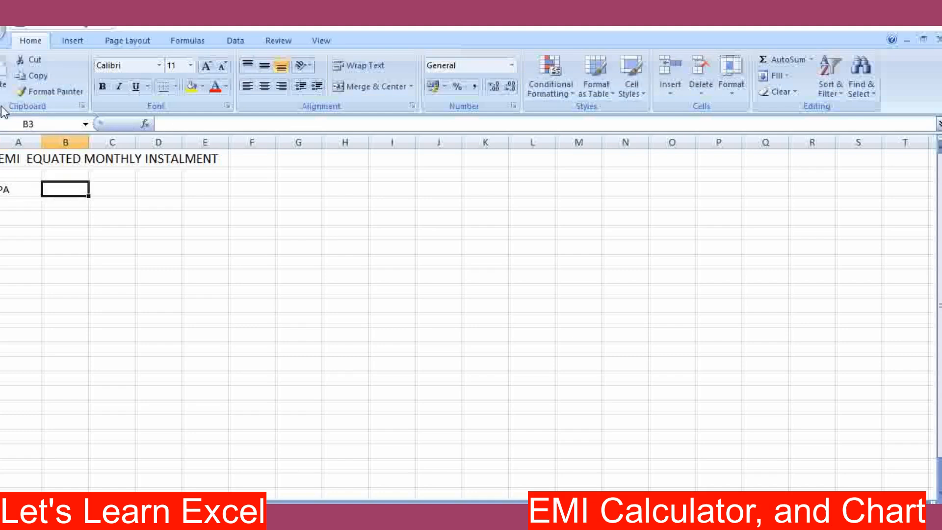
Set the font size to 14 for the sheet area from cell A1 across to column S
drag(10, 158, 886, 473)
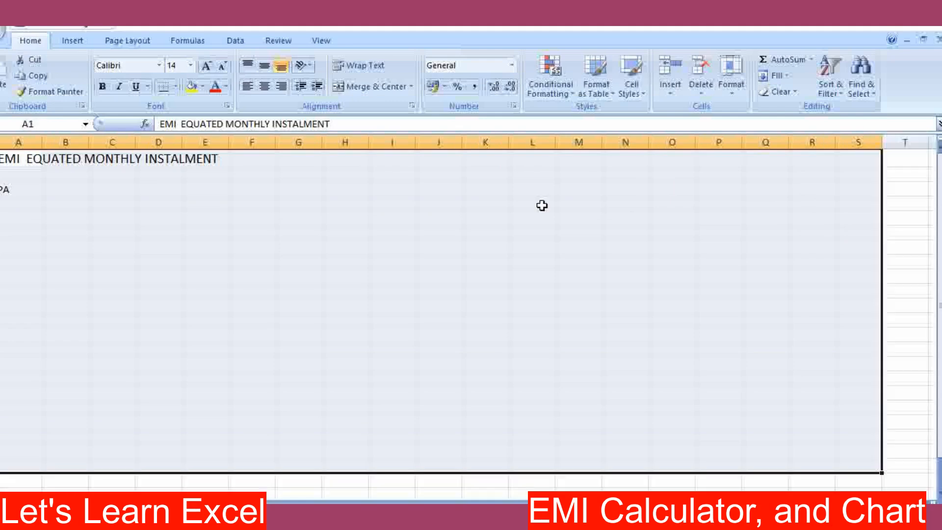
click(190, 66)
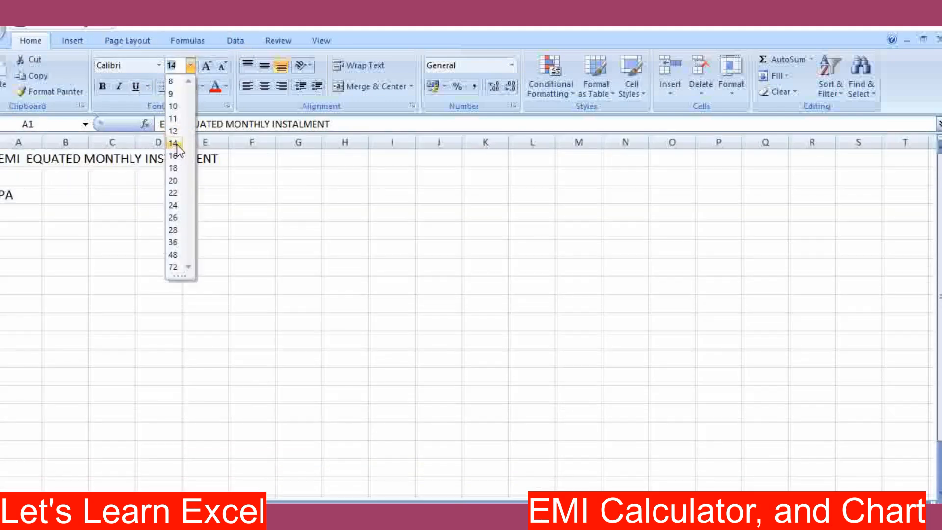
click(177, 144)
Enter the principal amount 2500000 in cell B3, beside the PA label
click(19, 199)
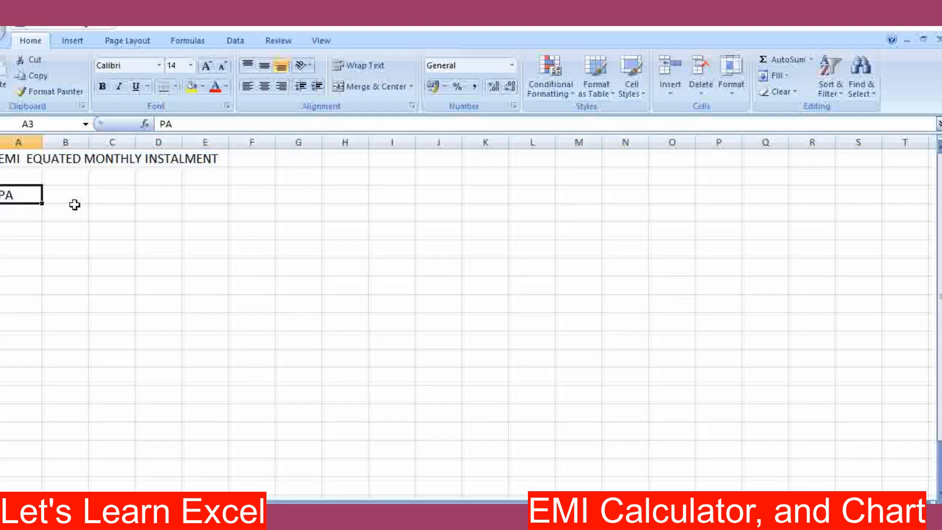
click(72, 198)
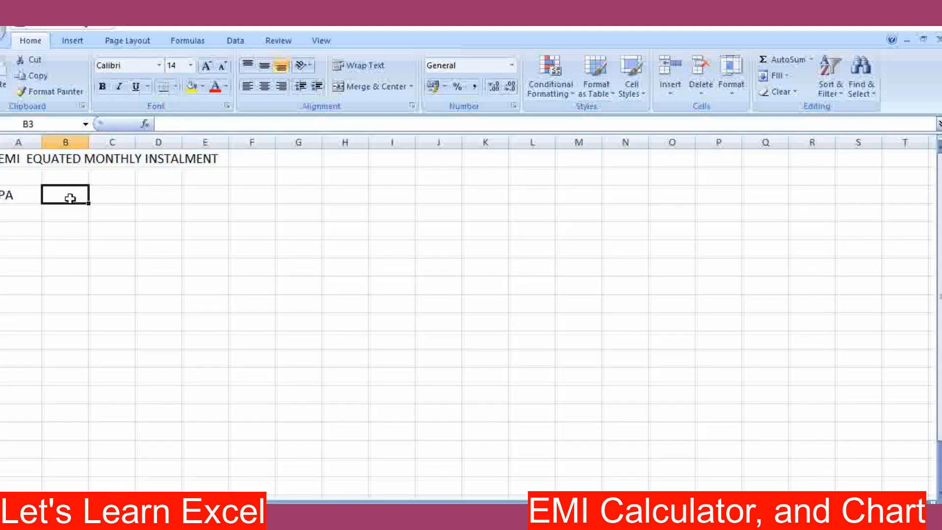
text(2500000)
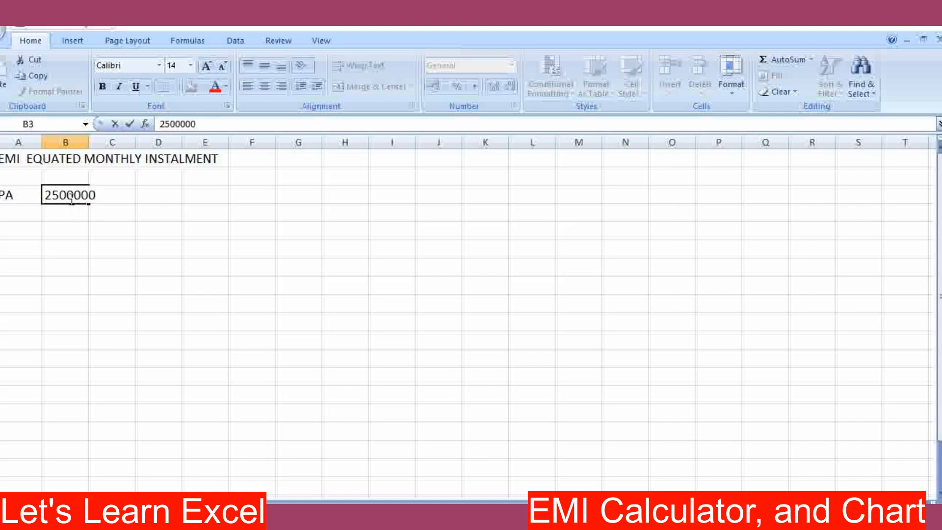
key(Return)
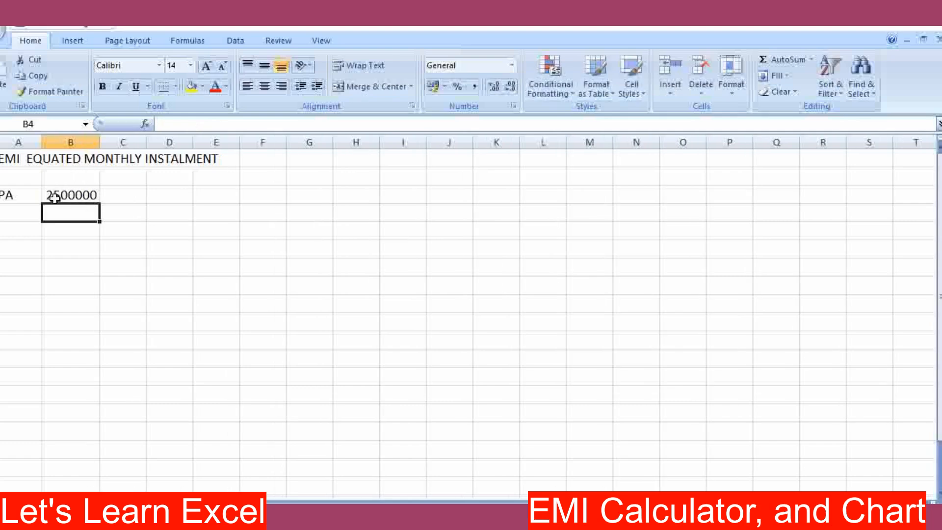
click(54, 197)
Add a loan term row with the label Months in A4 and the value 120 in B4
click(13, 215)
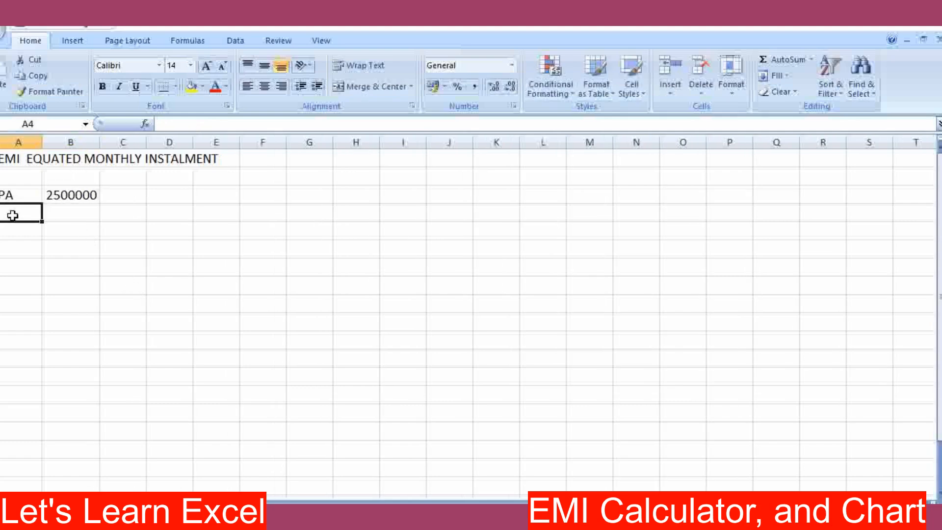
text(mo)
key(BackSpace)
key(BackSpace)
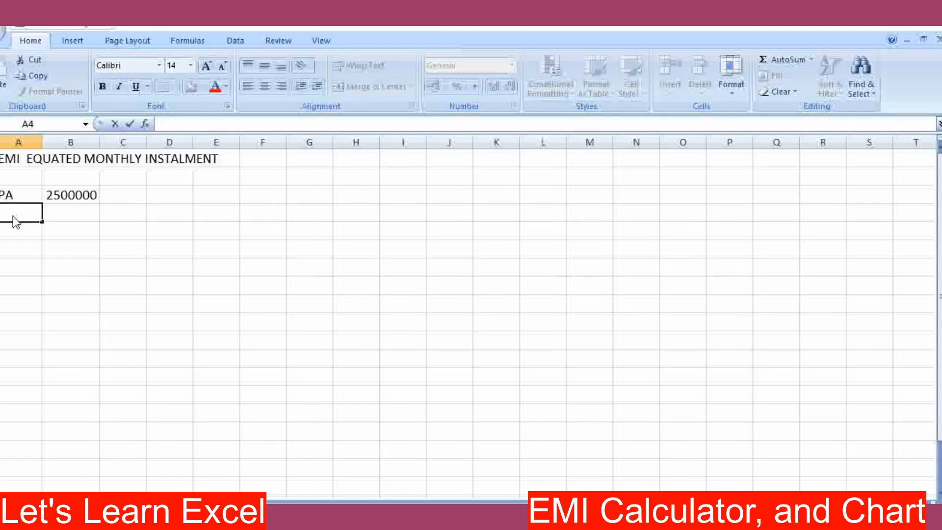
text(Months)
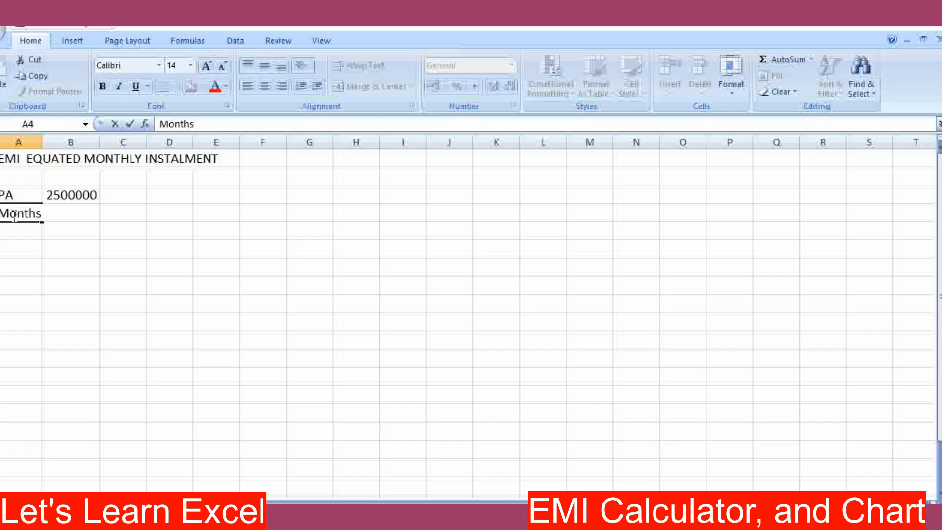
key(Tab)
text(120)
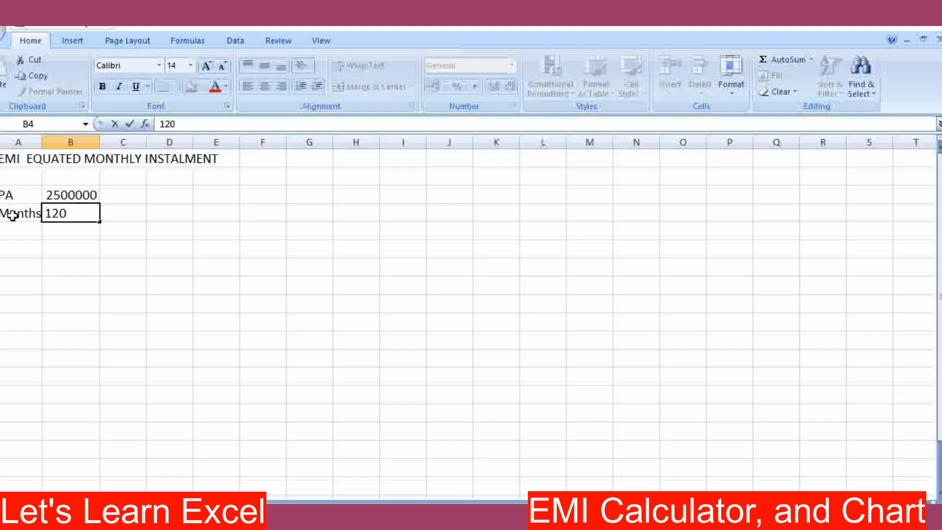
key(Return)
key(Up)
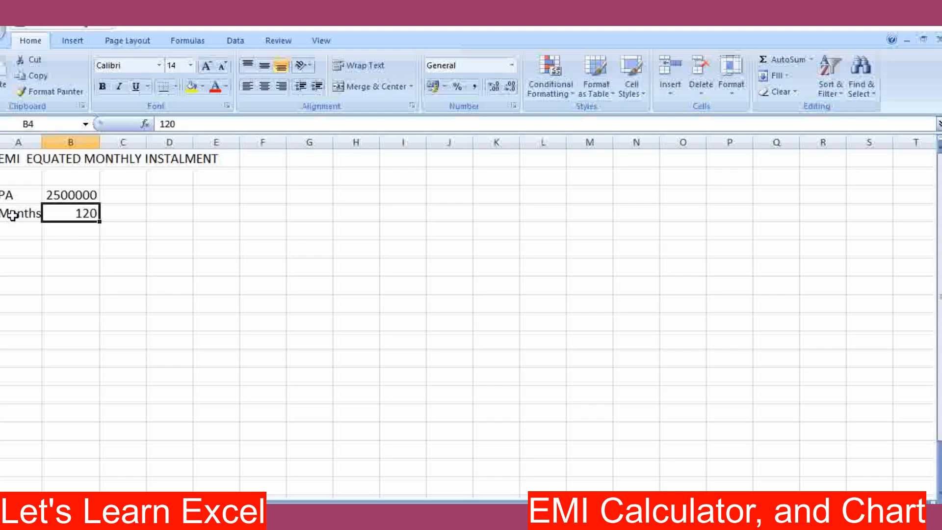
Add an interest rate row with the label IR in A5 and the value 10 in B5
key(Down)
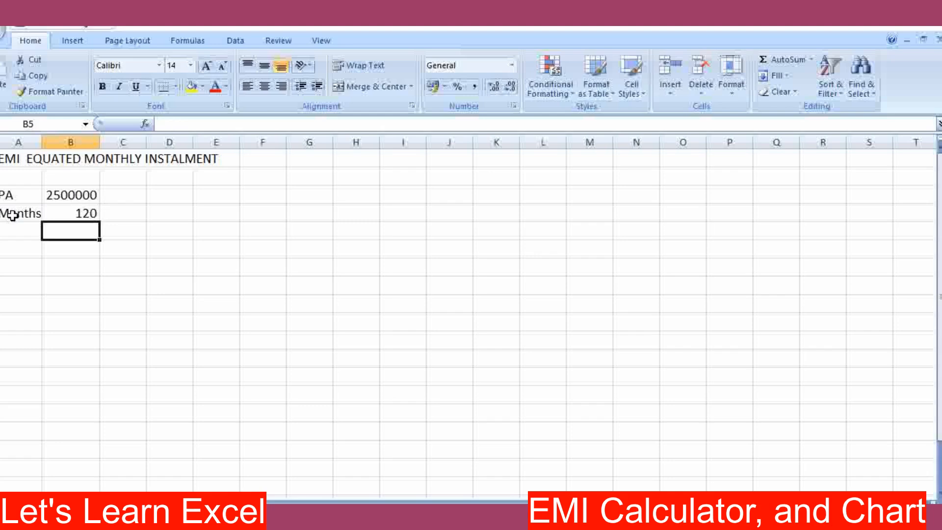
key(Left)
text(R)
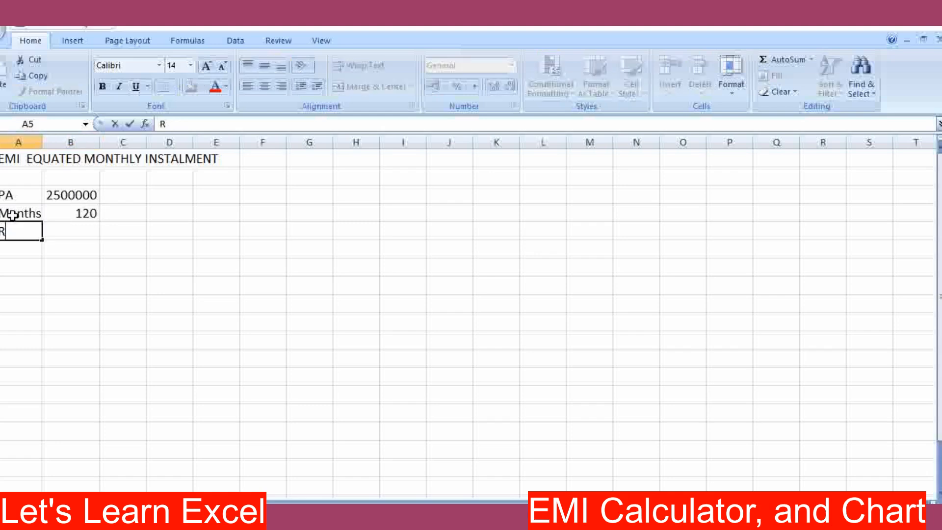
key(BackSpace)
text(IR)
key(Tab)
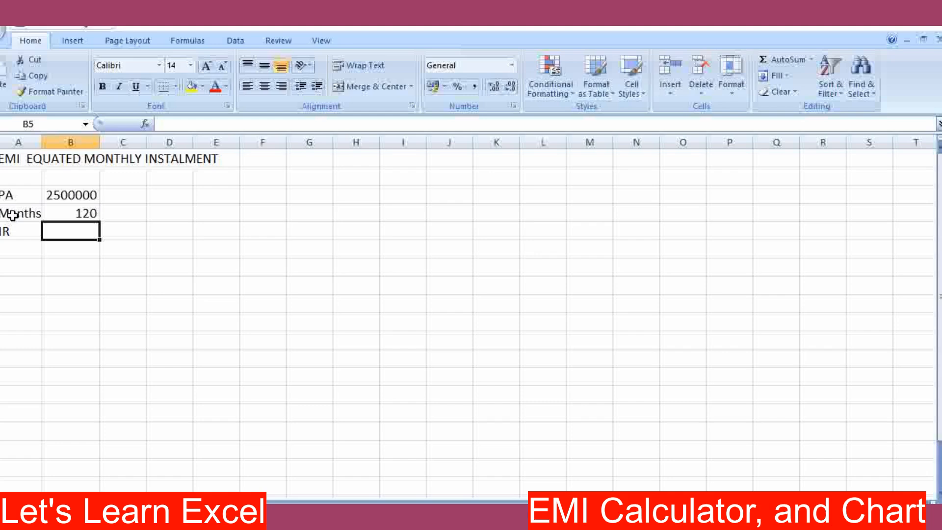
text(10)
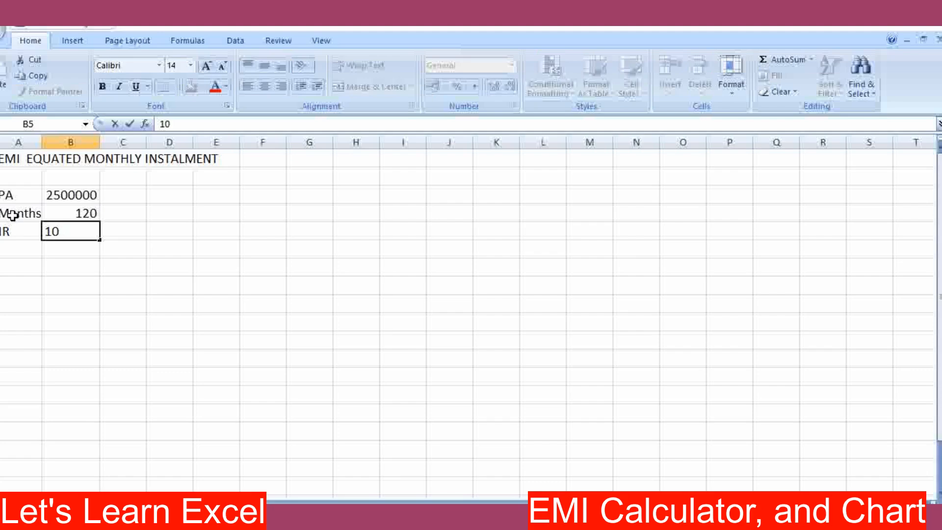
key(Return)
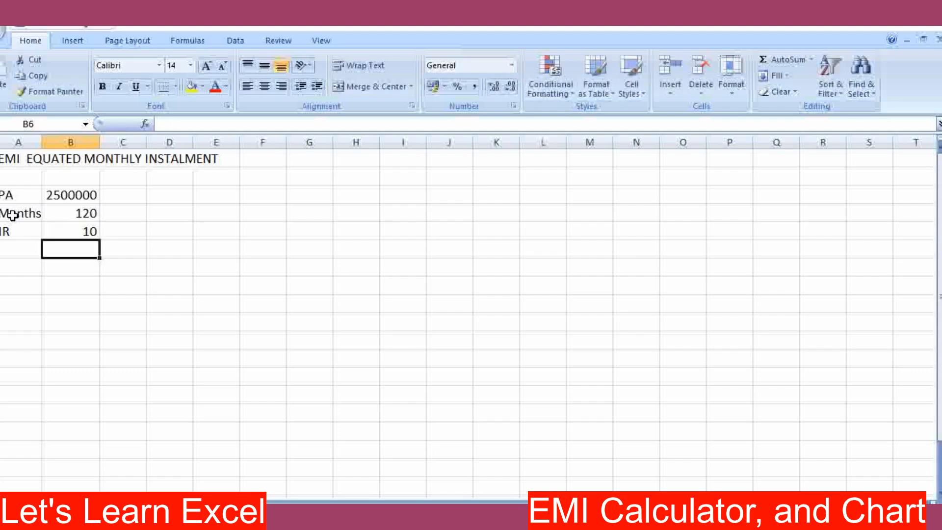
Enter the label EMI in cell A6, below the interest rate label
key(Left)
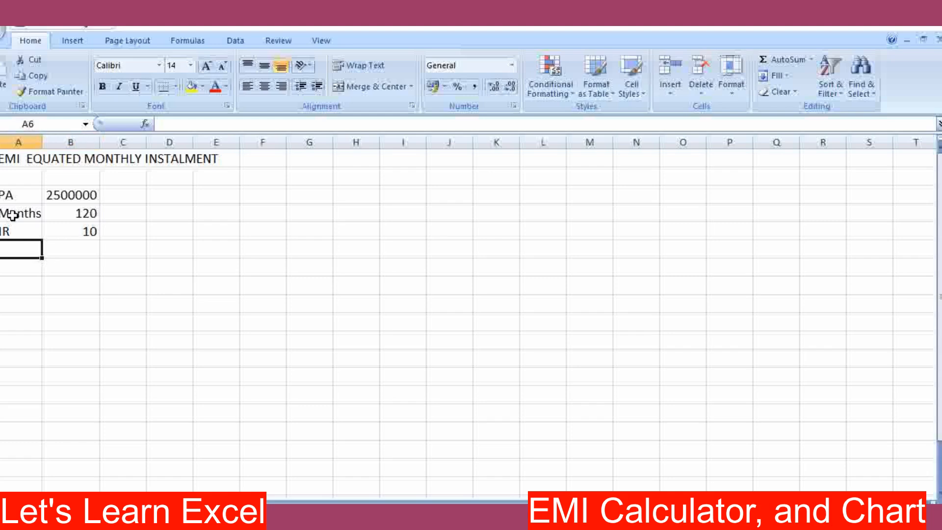
text(EMI)
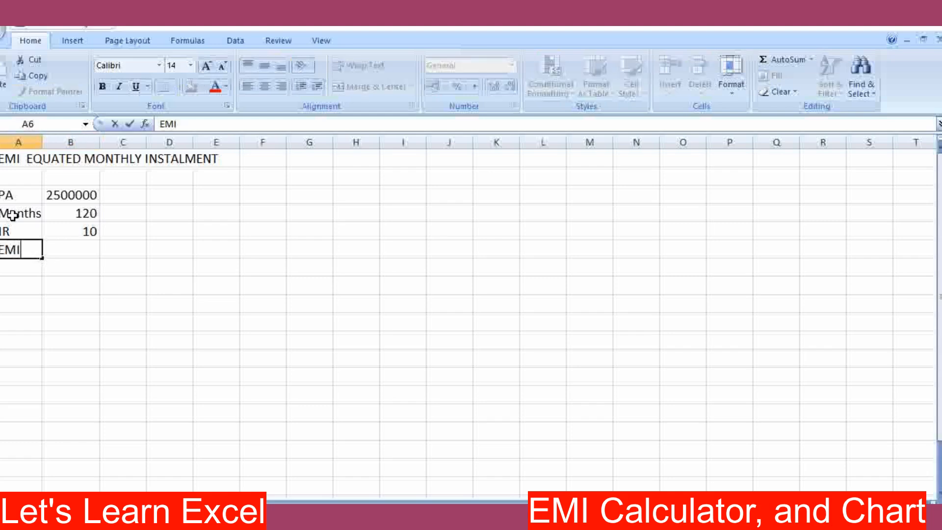
key(Tab)
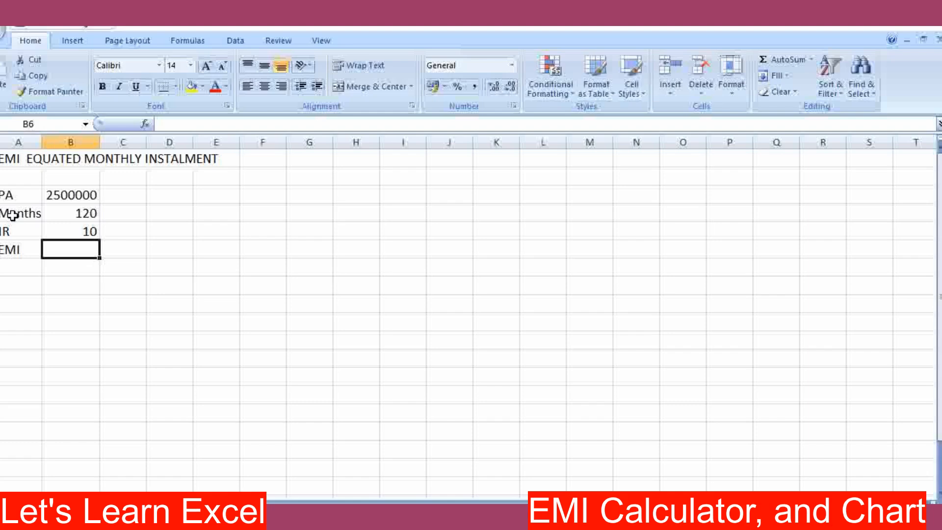
Begin a negated PMT formula in cell B6 with the interest rate cell B5 as its rate
click(169, 123)
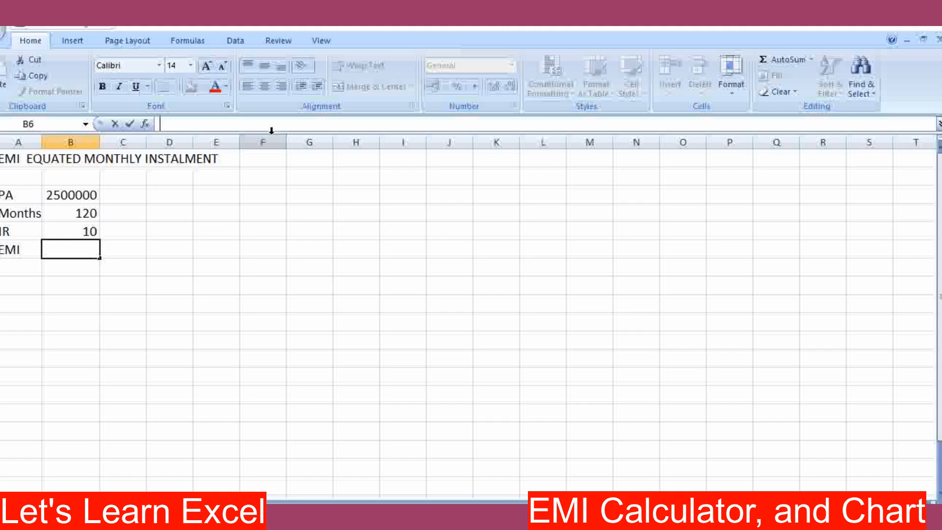
text(=)
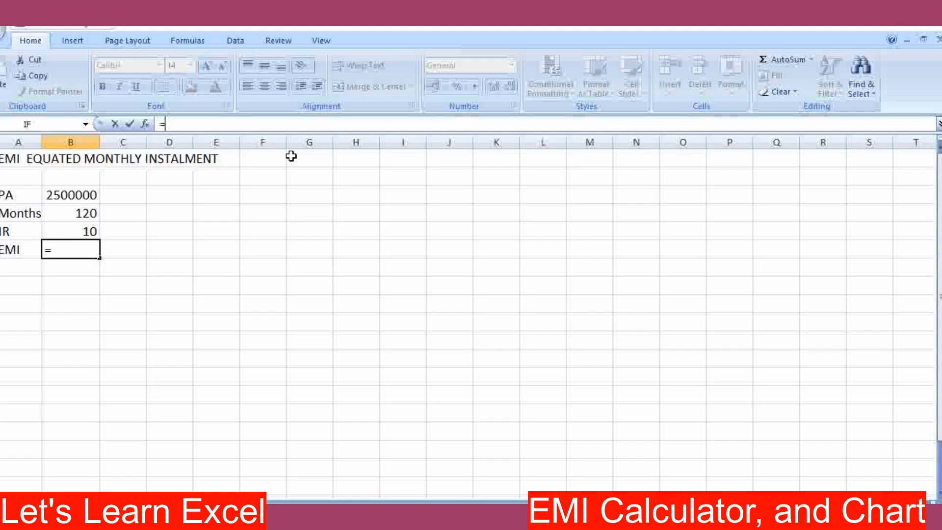
text(-PMT)
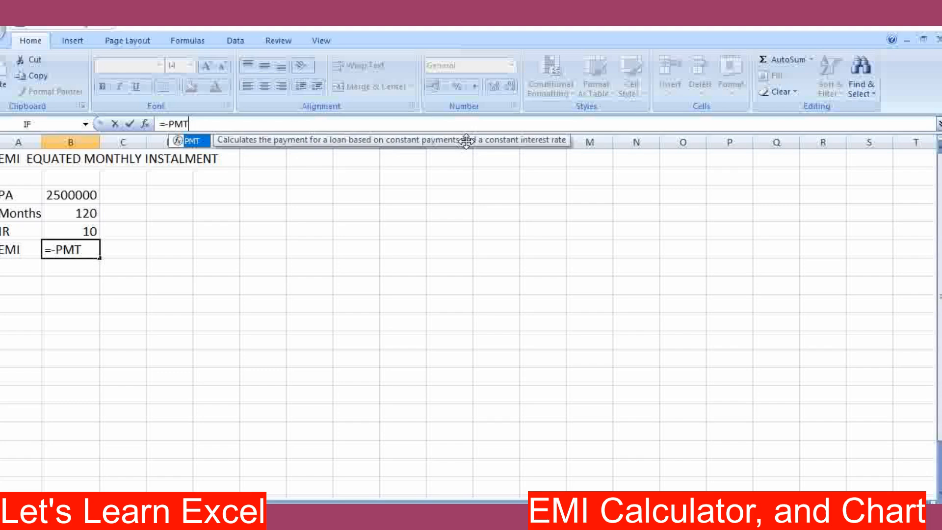
double_click(213, 142)
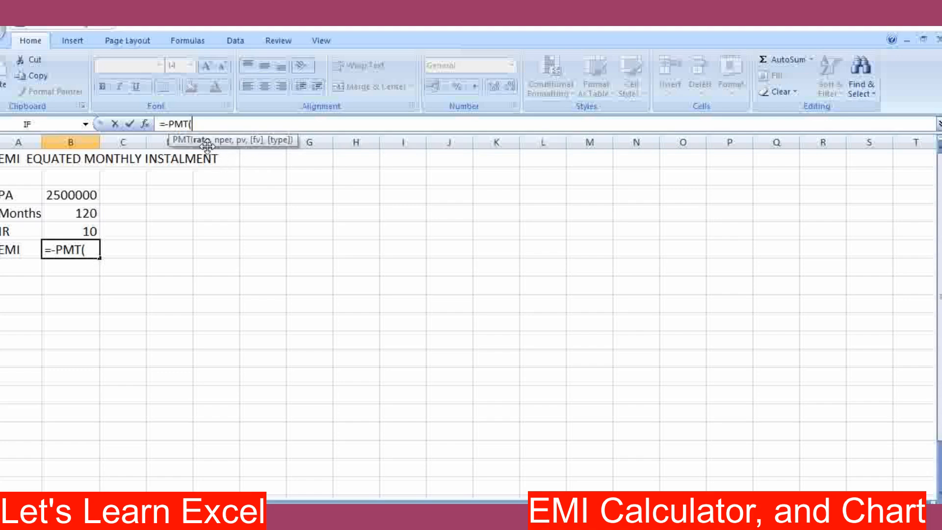
click(63, 231)
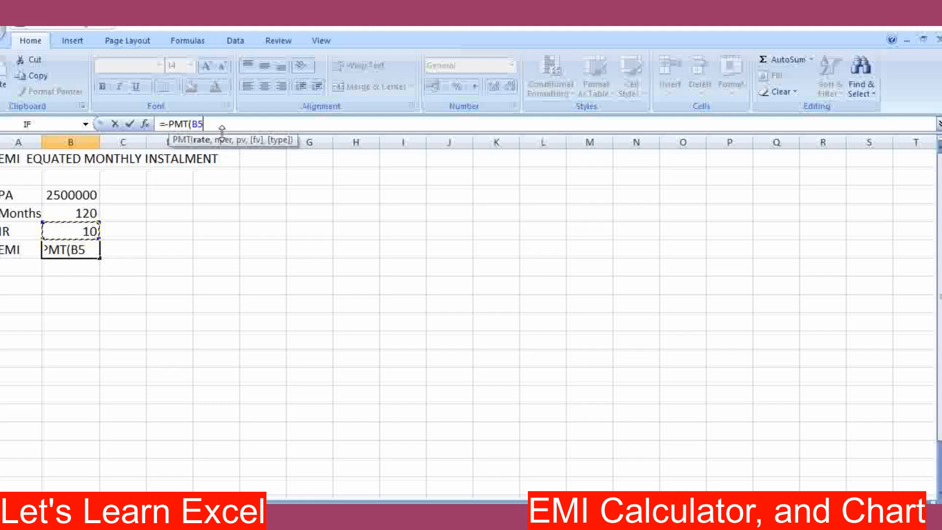
Divide the B5 rate by 1200 within the PMT formula to convert it to a monthly rate
text(/1)
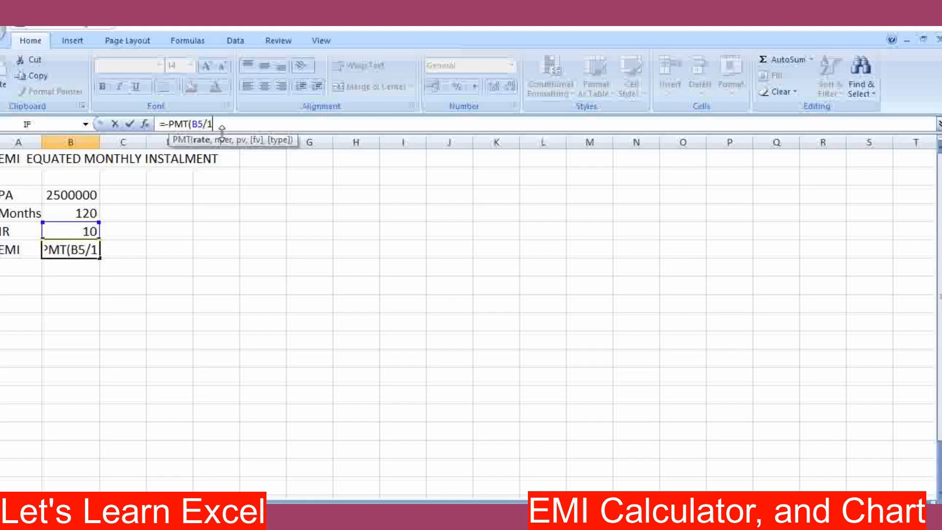
text(00)
key(Return)
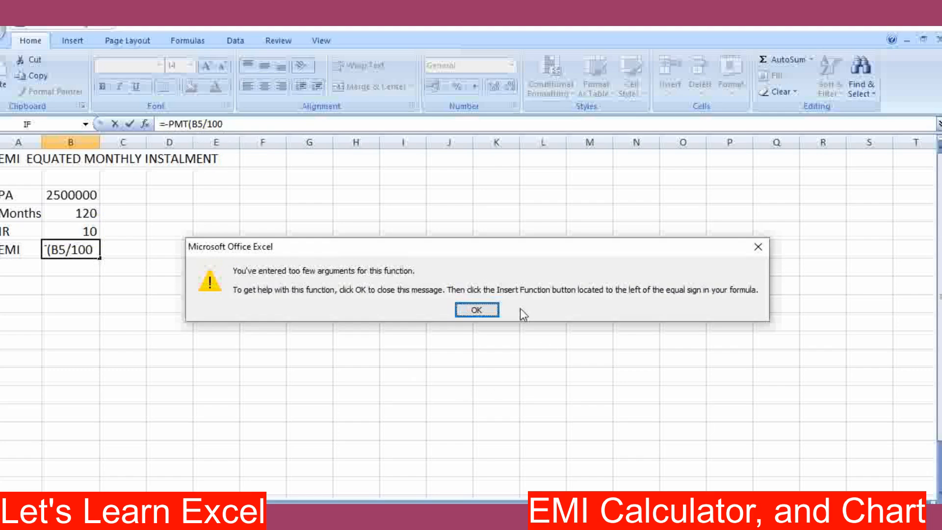
click(483, 310)
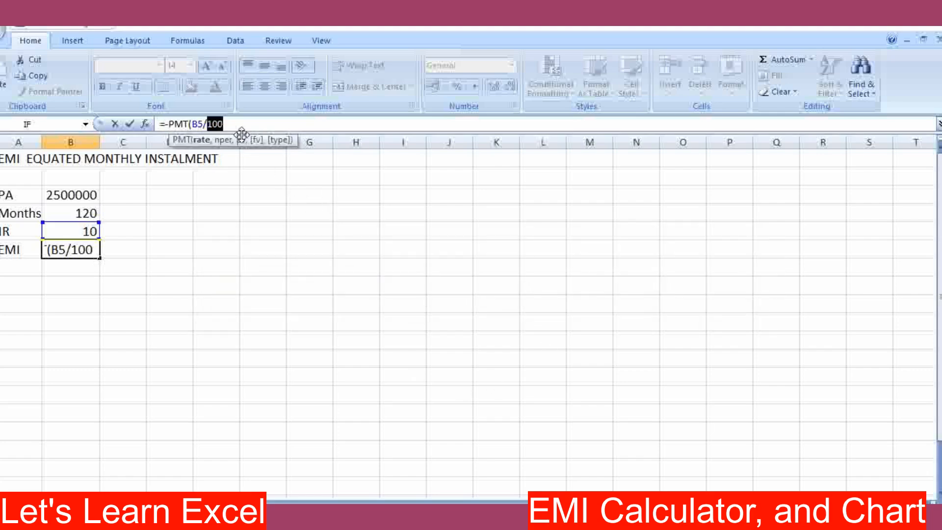
text(1200)
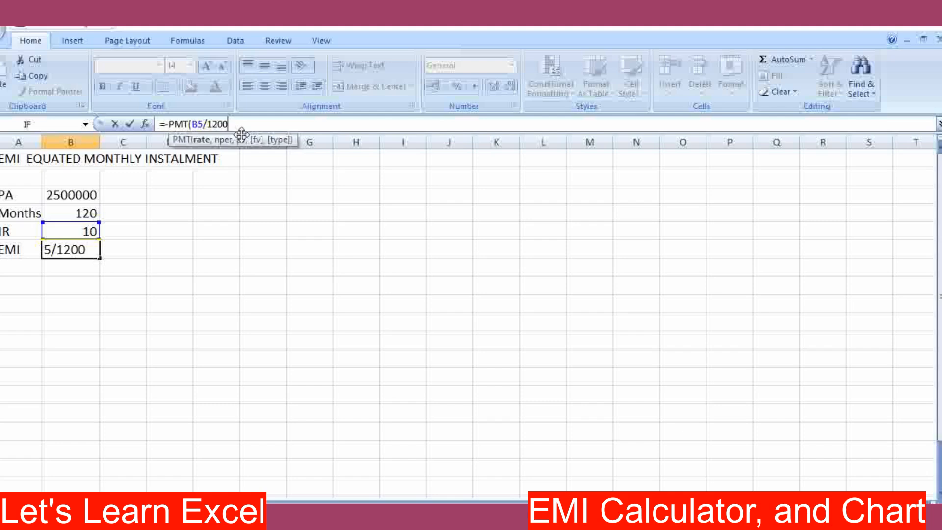
Complete the PMT formula in B6 with the months cell B4 as nper and the principal cell B3 as pv
text(,)
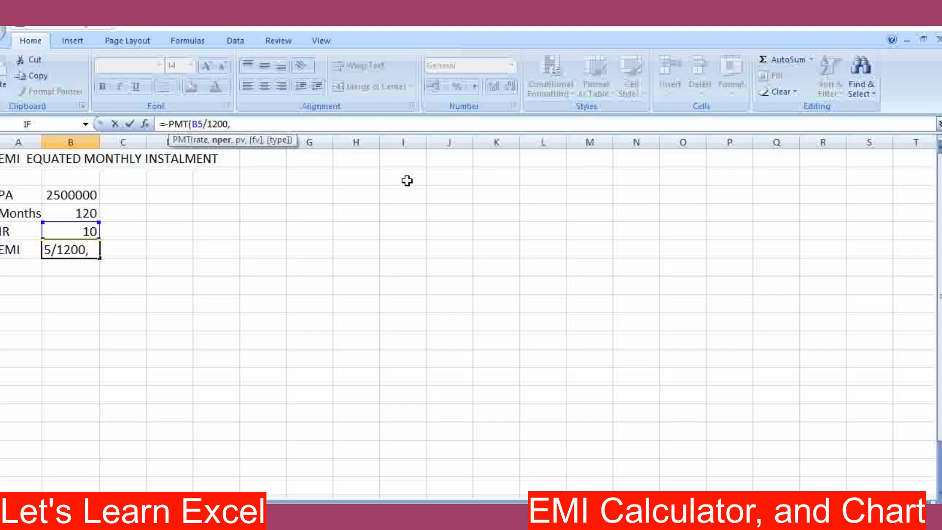
click(81, 216)
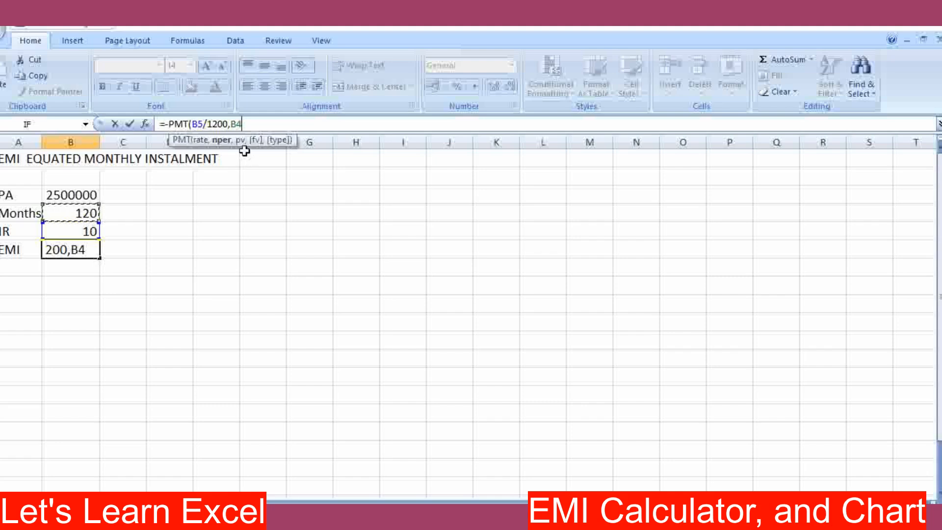
text(,)
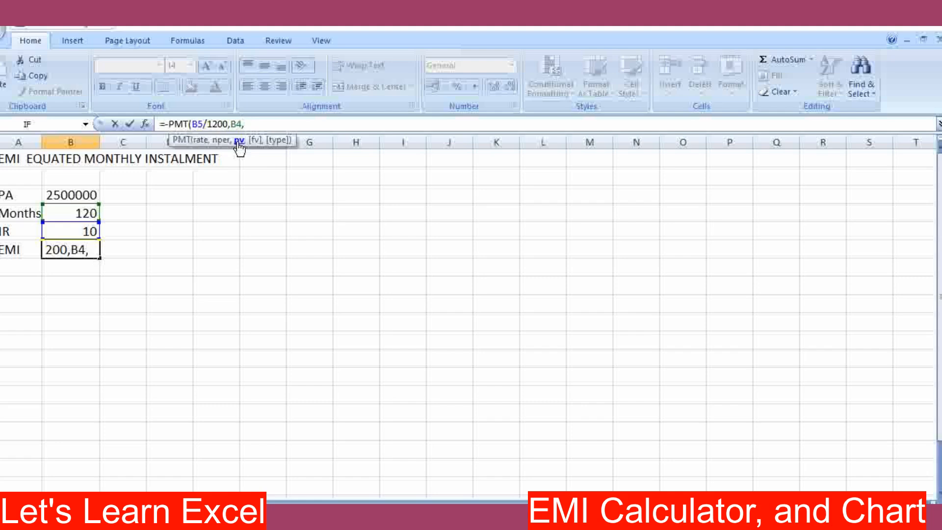
click(82, 194)
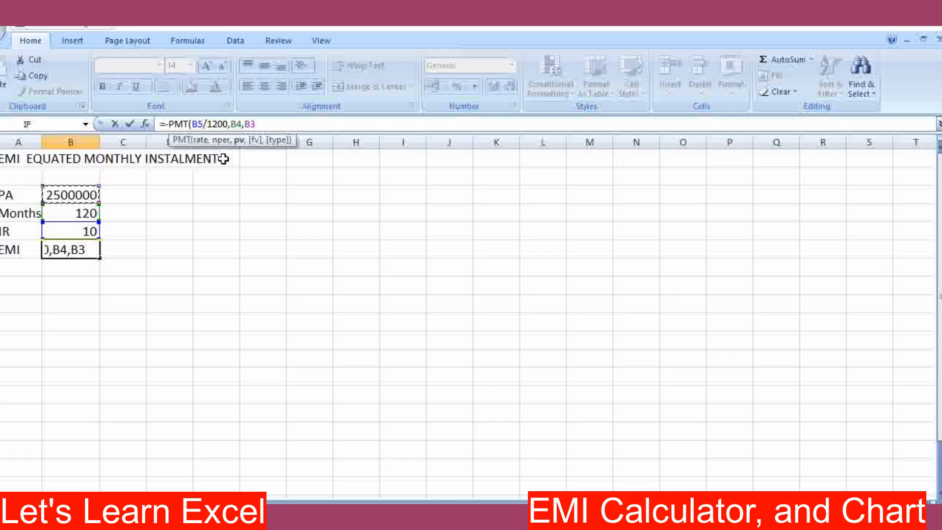
text())
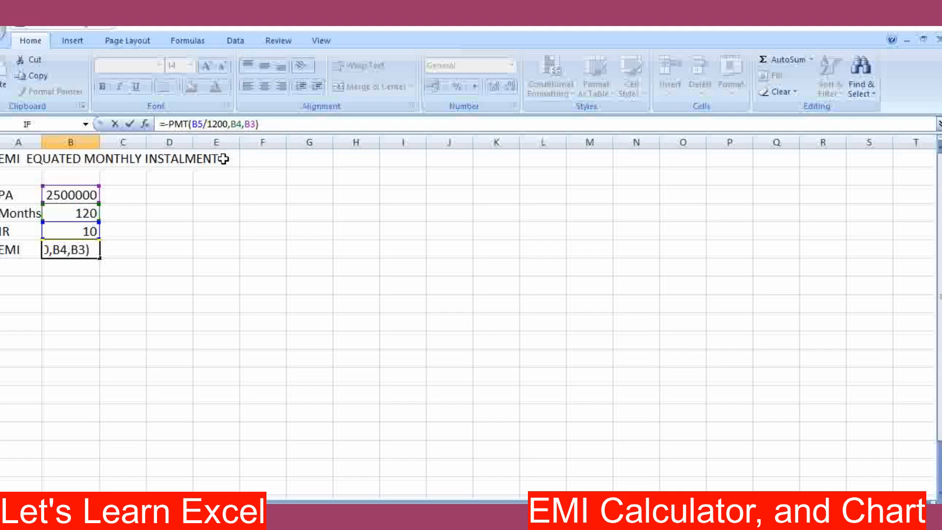
key(Return)
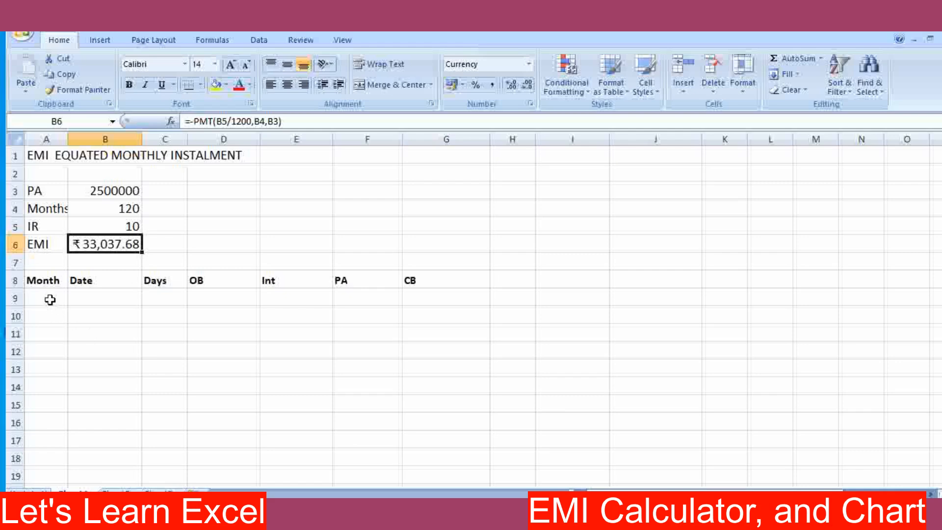
Enter the loan start date 15-08-2024 in cell B9 under the Date heading
click(101, 298)
text(1)
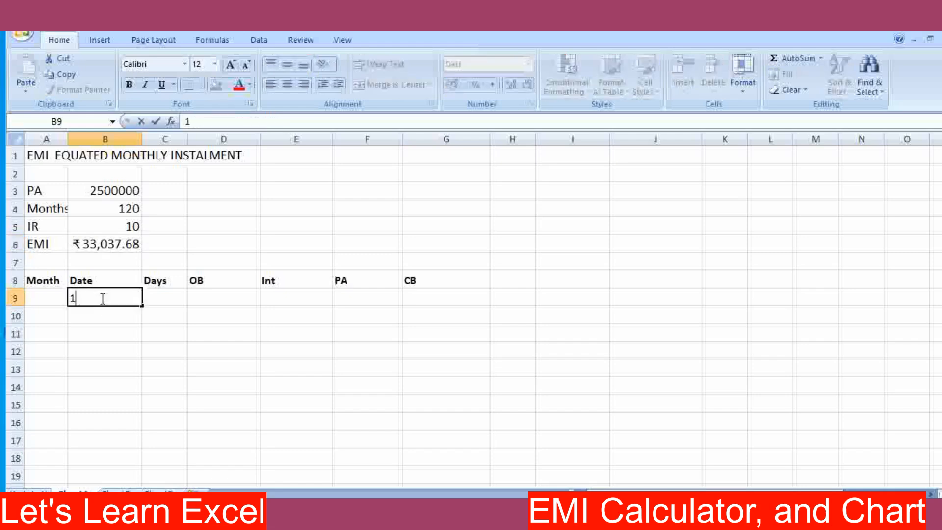
text(5-08-2024)
key(Return)
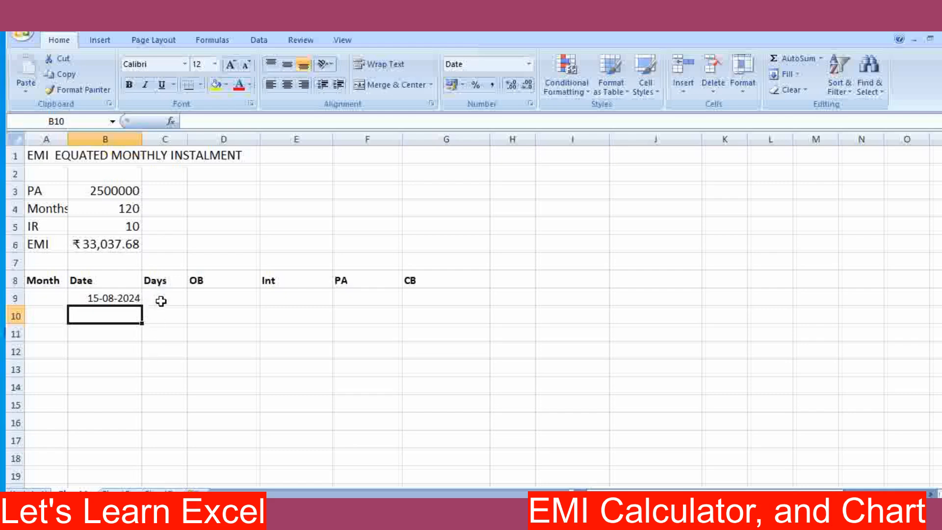
Enter 2500000 as the first closing balance in cell G9 under the CB heading
click(422, 300)
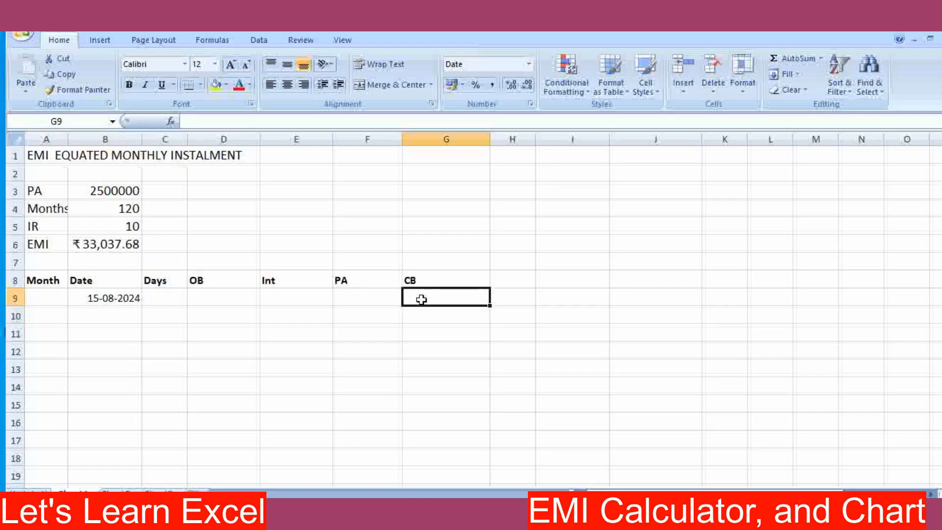
text(25)
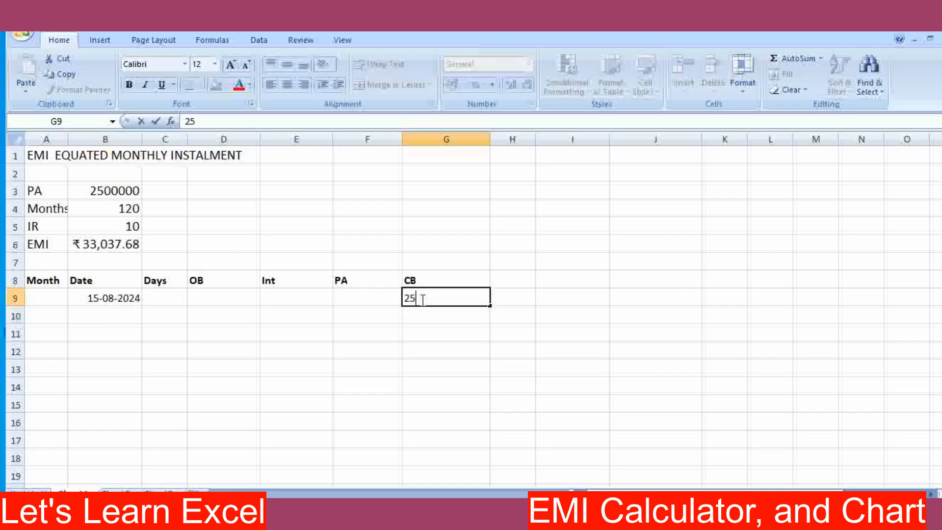
text(00000)
key(Return)
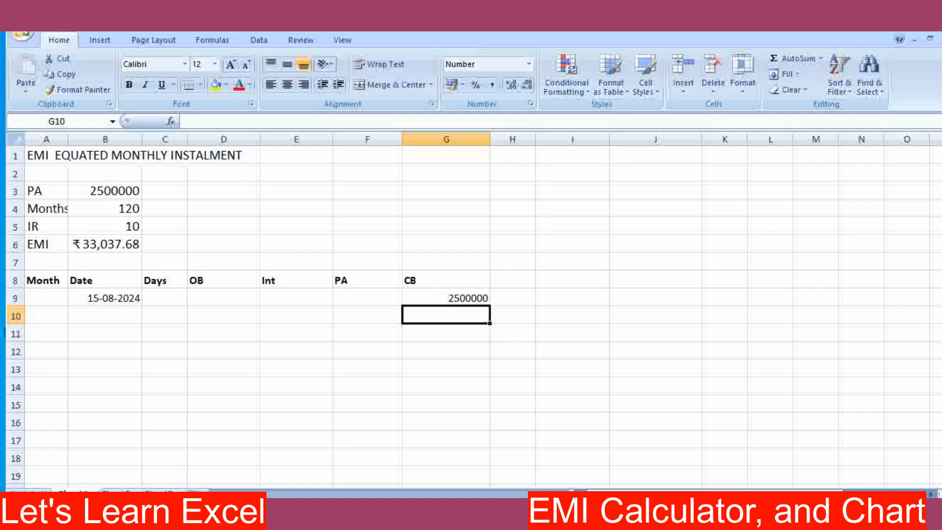
Enter the date 01-09-2024 in cell B10, below the loan start date
click(93, 317)
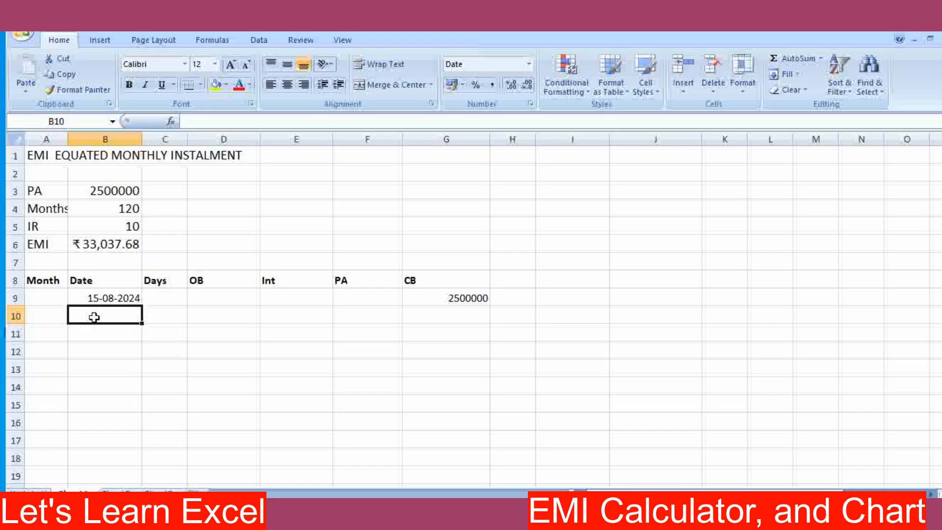
text(01-)
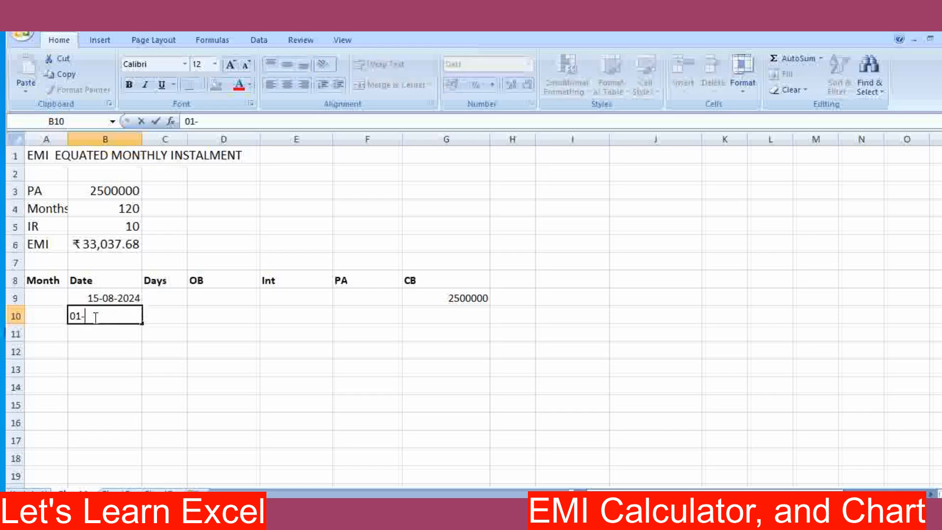
text(09-2024)
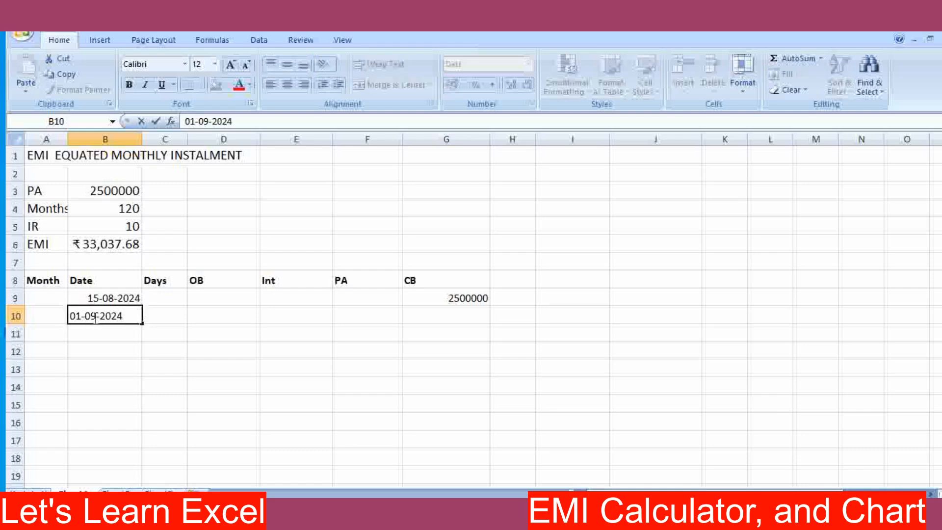
key(Tab)
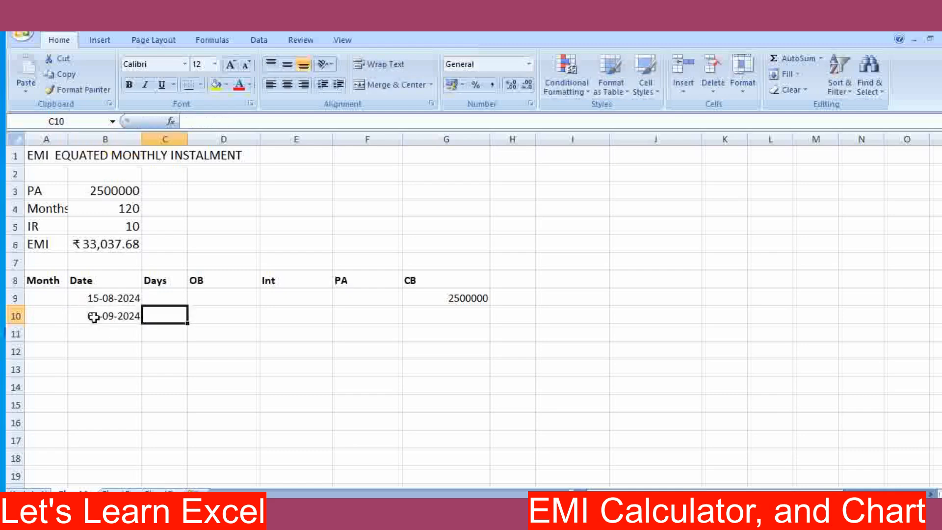
click(93, 317)
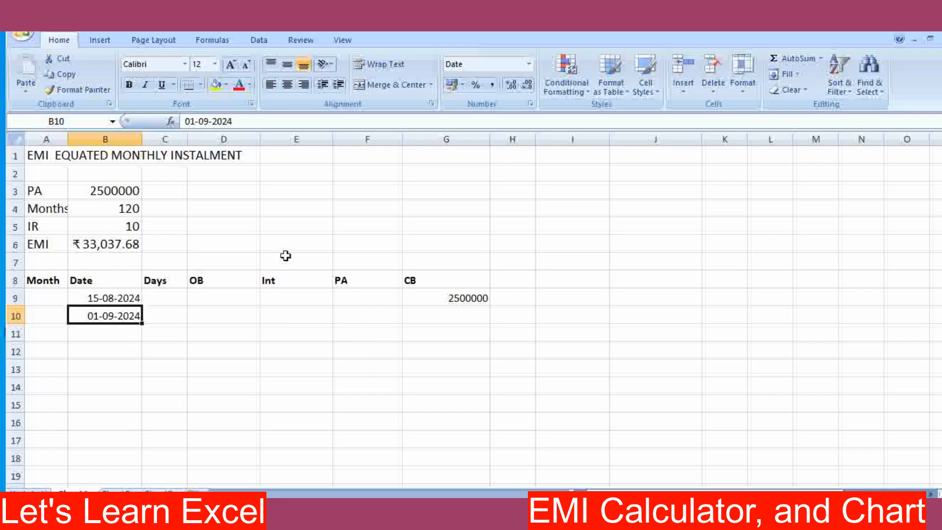
Calculate the days between the two dates in cell C10 with the formula =B10-B9
click(161, 316)
click(115, 317)
click(124, 298)
click(164, 319)
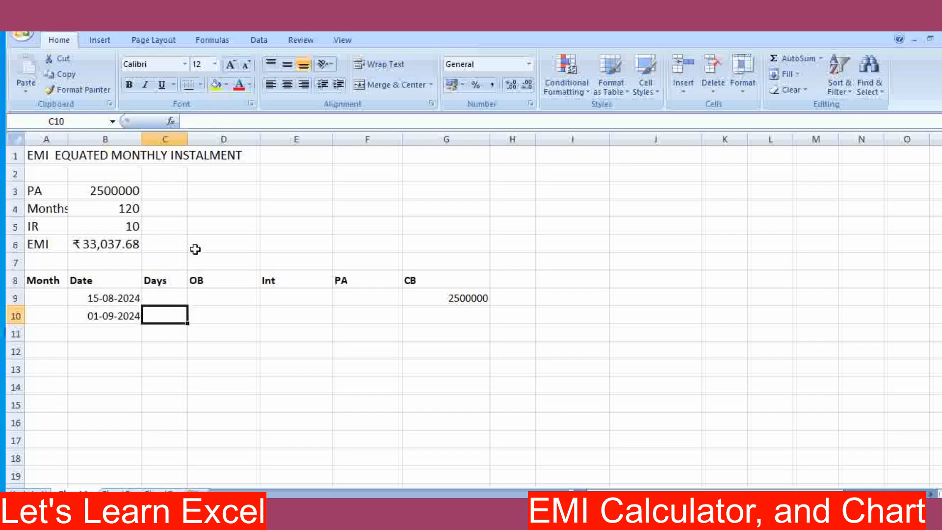
click(195, 121)
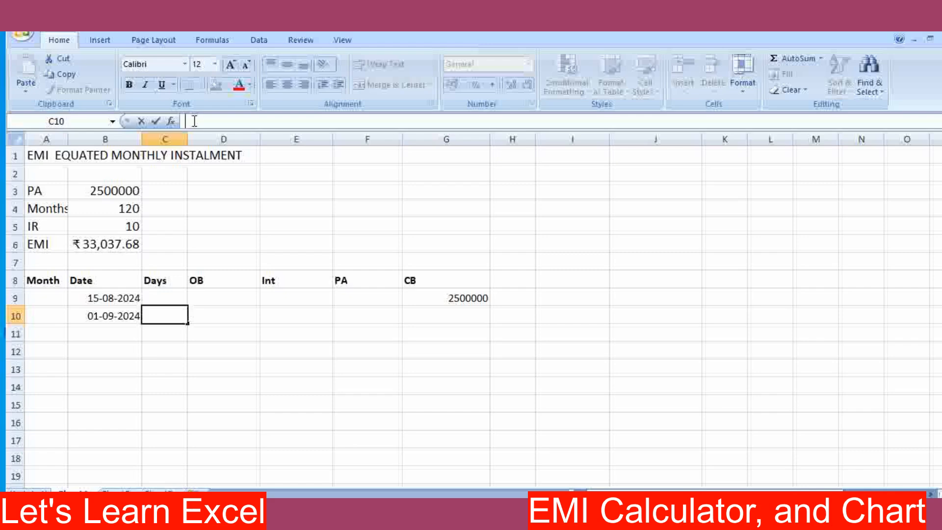
text(=)
click(110, 322)
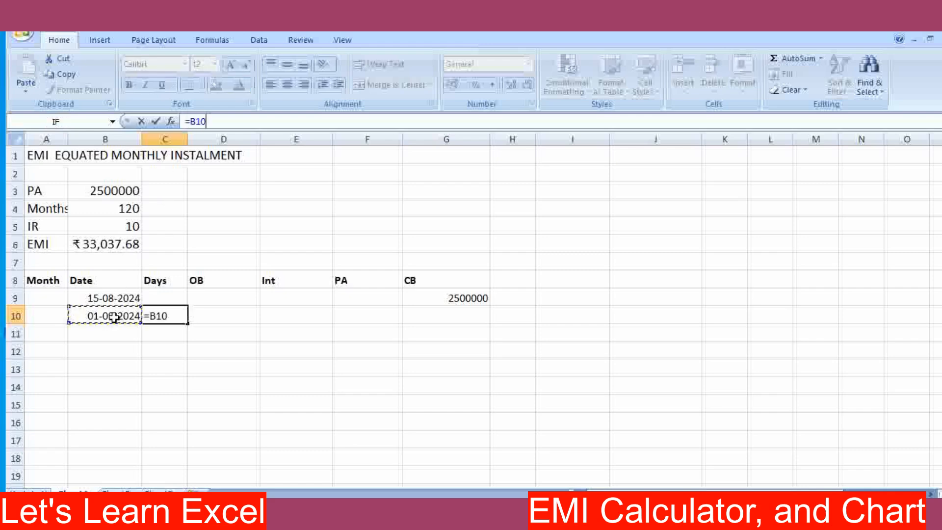
text(-)
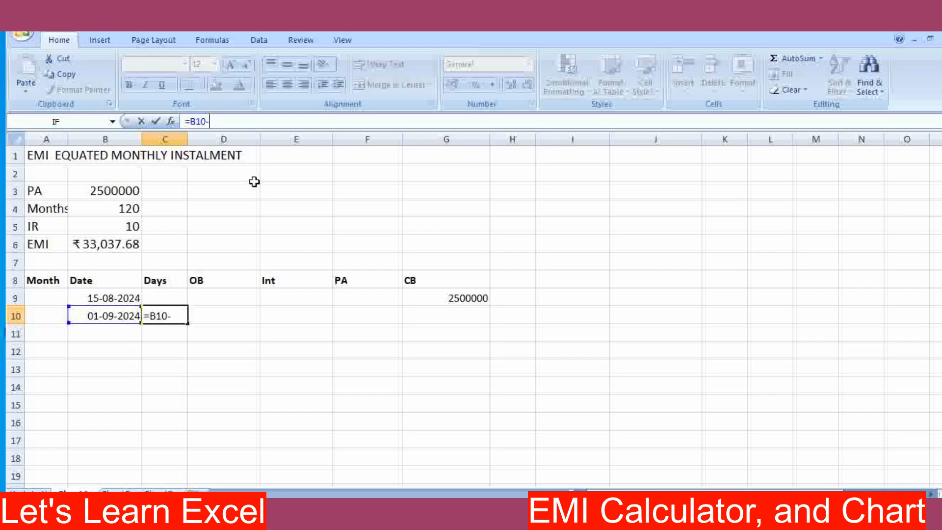
click(108, 297)
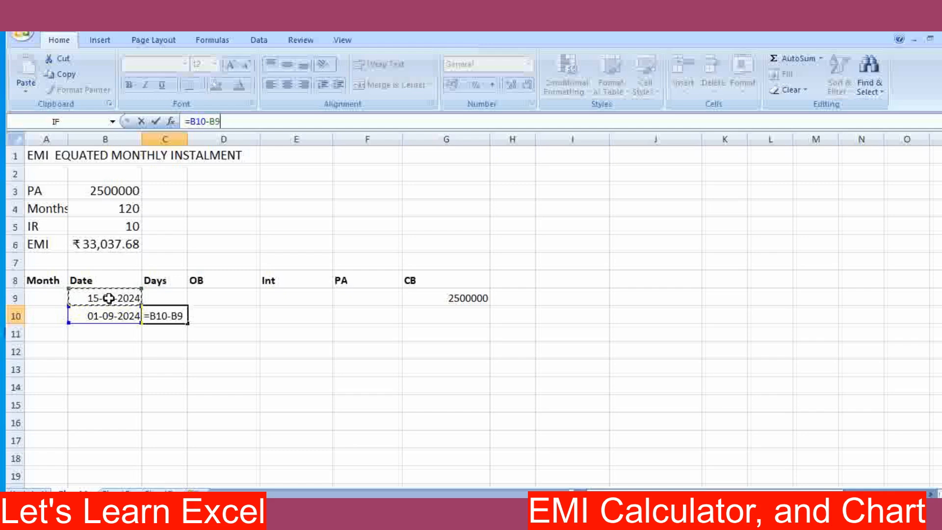
key(Return)
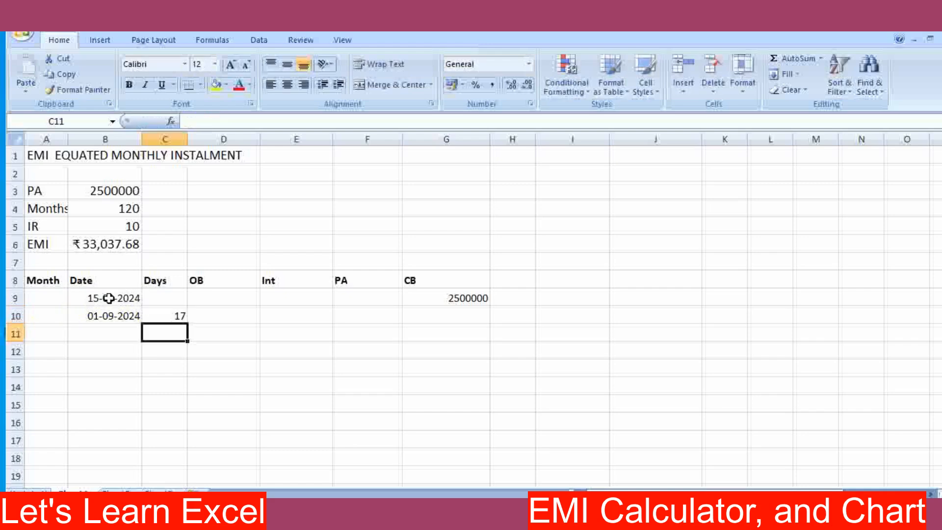
click(165, 315)
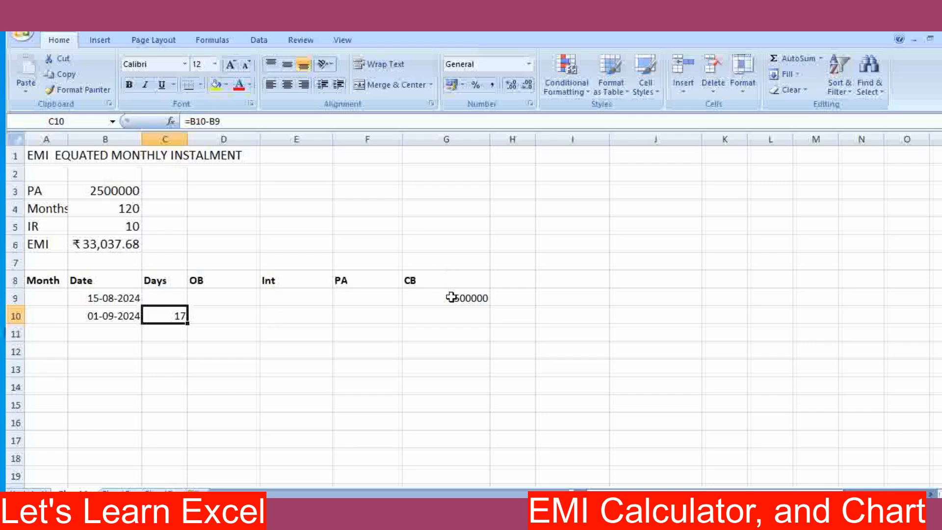
Link the opening balance in cell D10 to the previous closing balance with the formula =G9
click(214, 316)
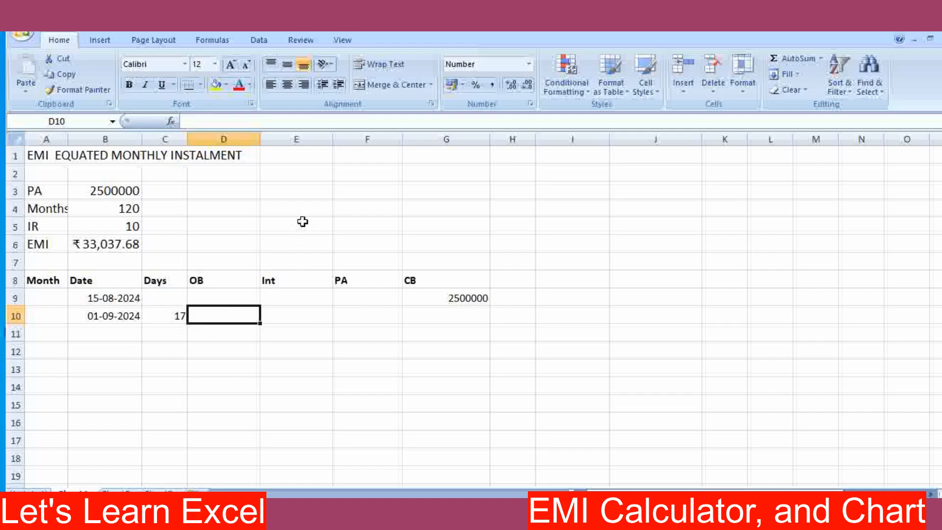
text(=)
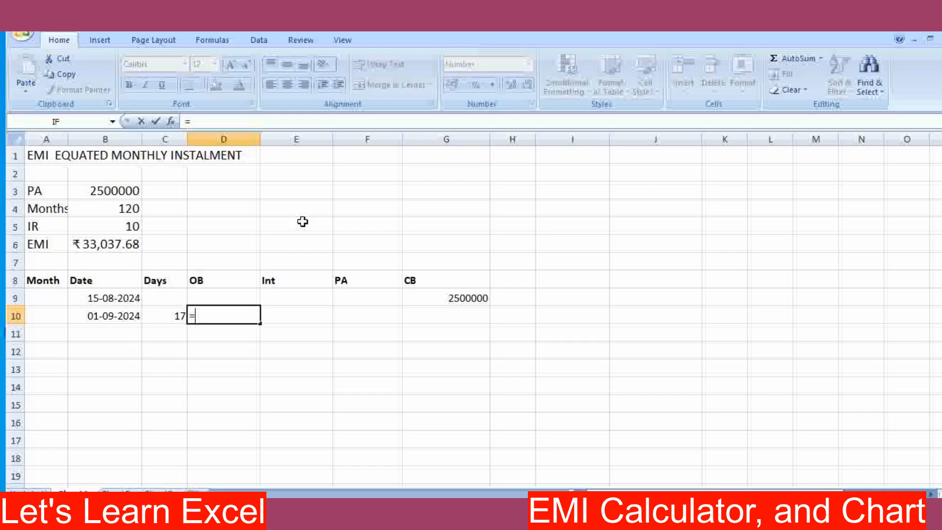
click(458, 301)
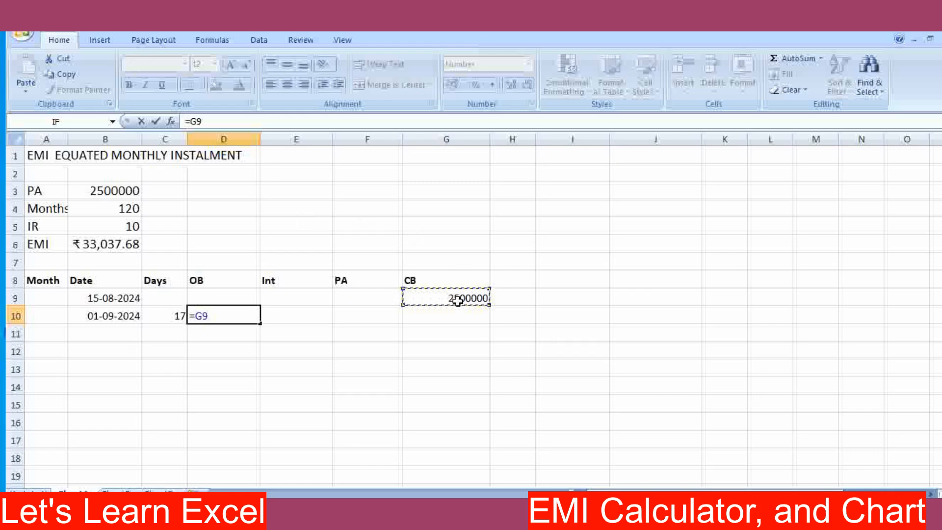
key(Return)
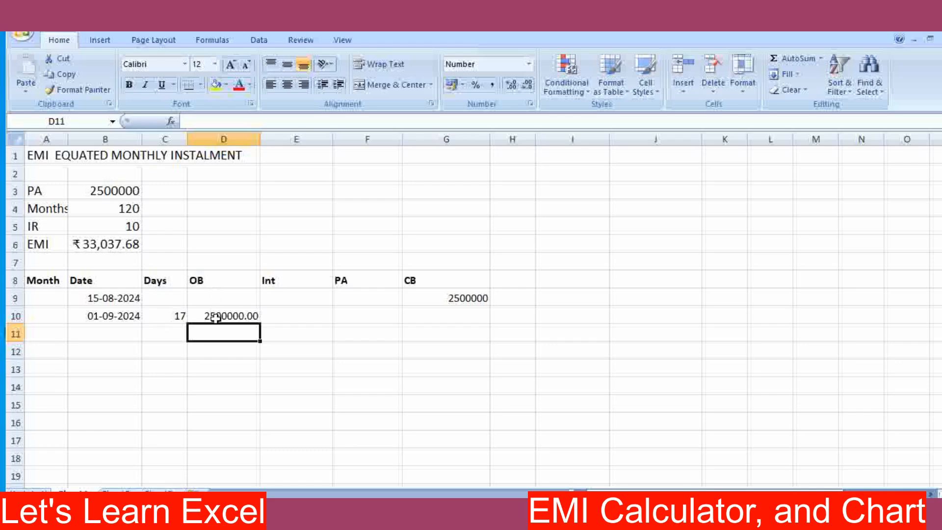
Begin the interest formula in cell E10 by multiplying the opening balance D10 by the interest rate B5
click(300, 315)
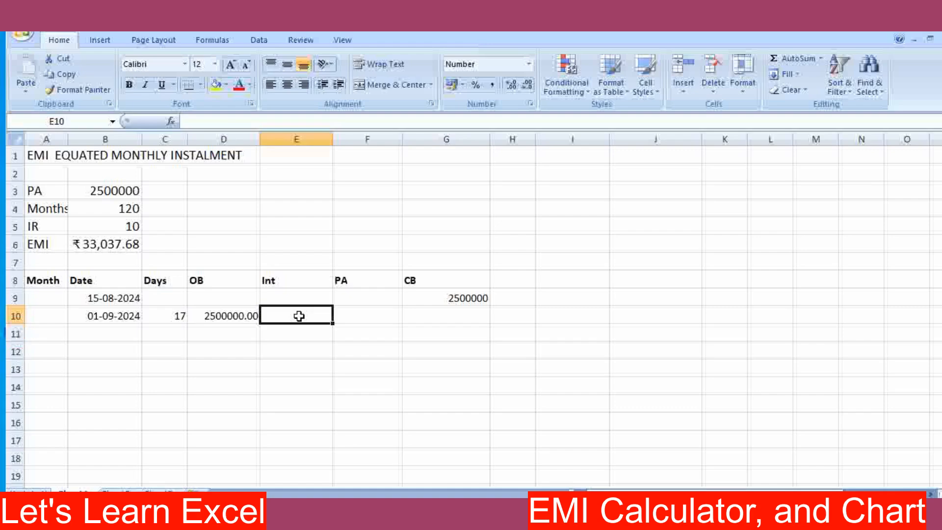
text(=)
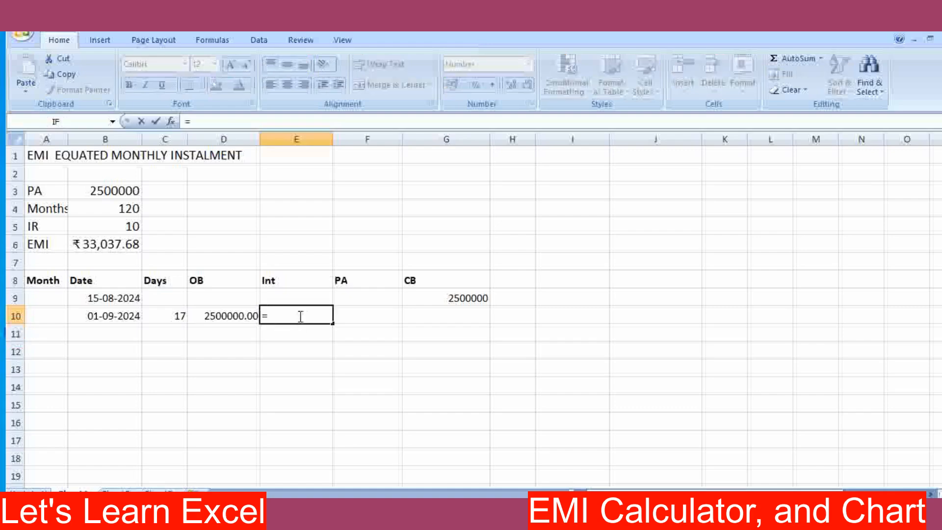
click(226, 321)
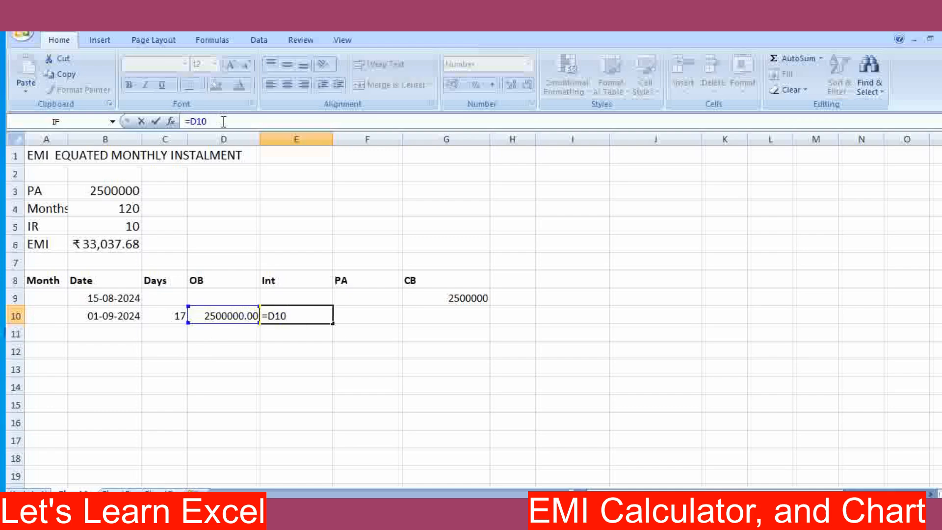
text(*)
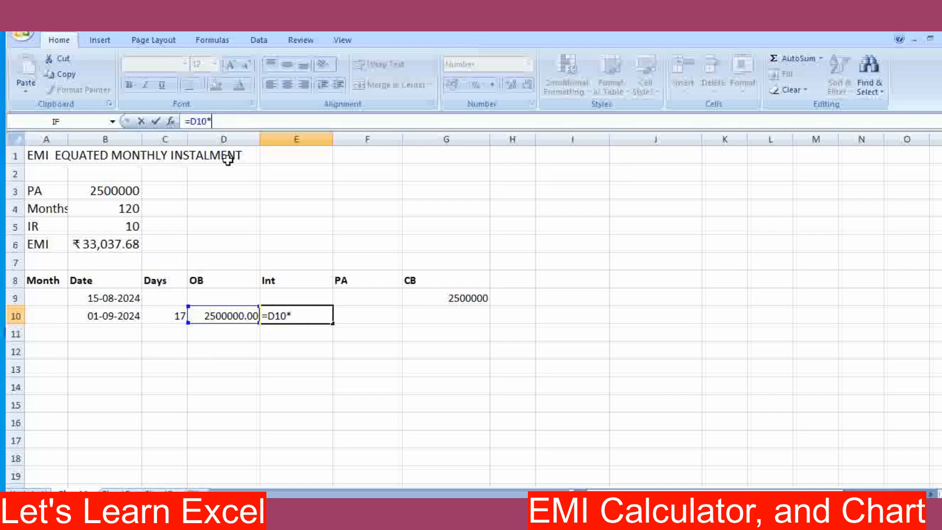
click(108, 227)
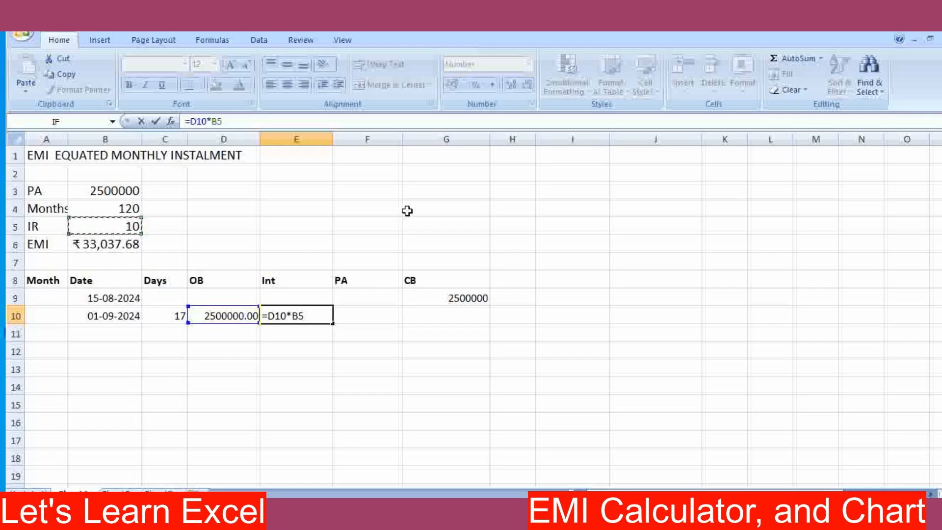
Make the interest rate reference in the E10 interest formula absolute as $B$5
click(227, 124)
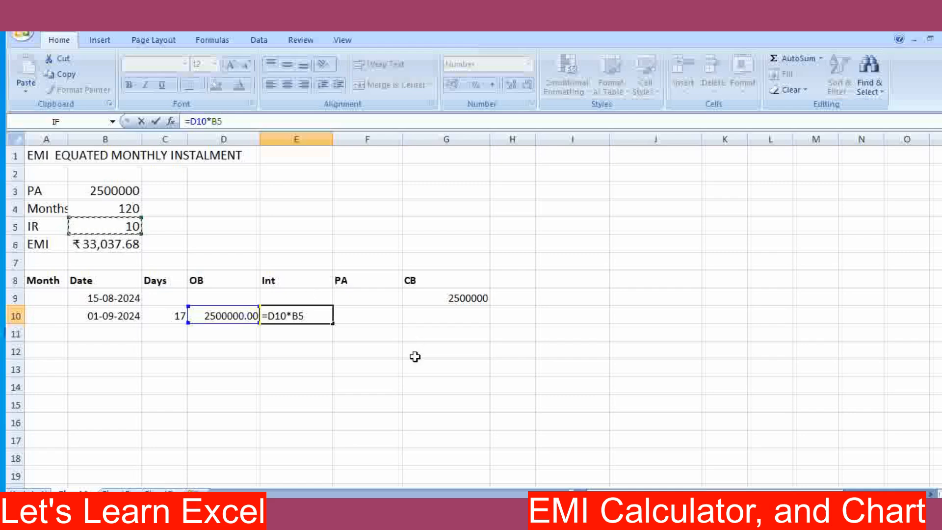
click(231, 121)
text($)
key(Right)
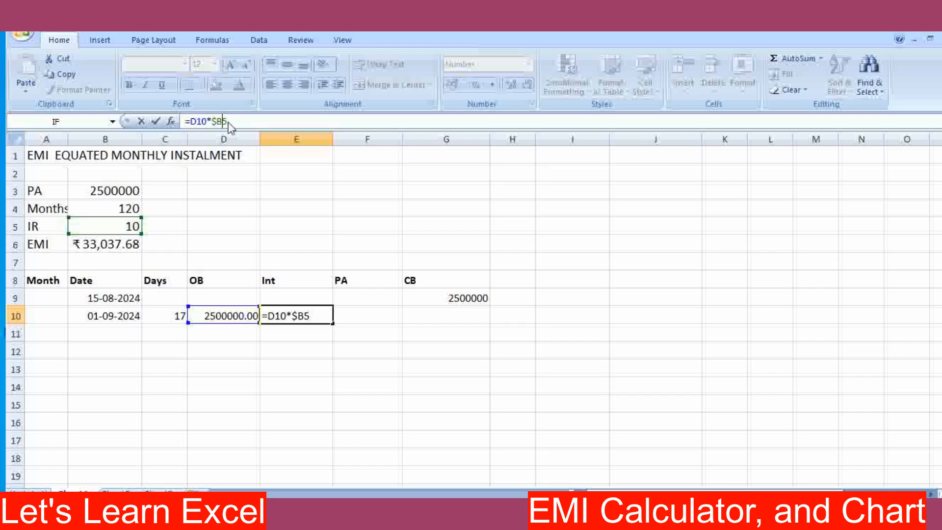
text($)
Complete the interest formula in cell E10 as =D10*$B$5/36500*C10 to charge interest for the number of days
click(255, 124)
text(/36500)
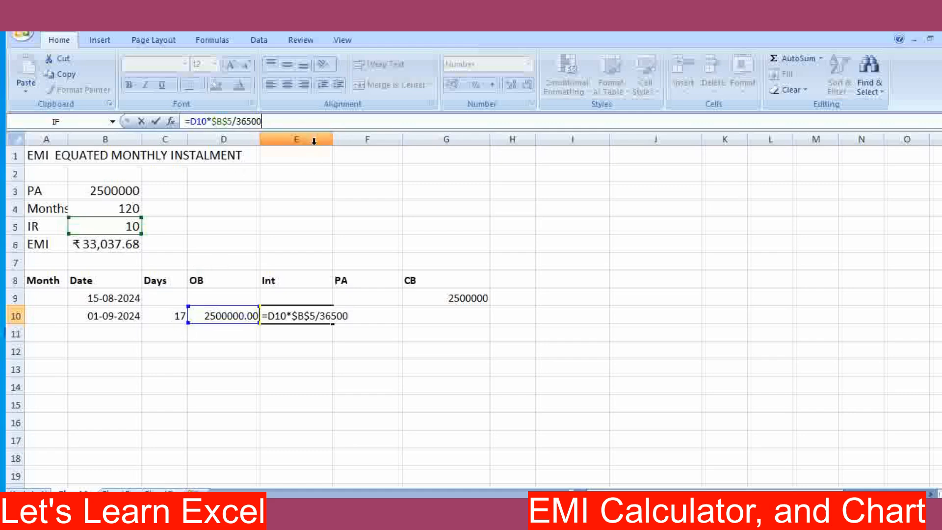
text(*)
click(178, 316)
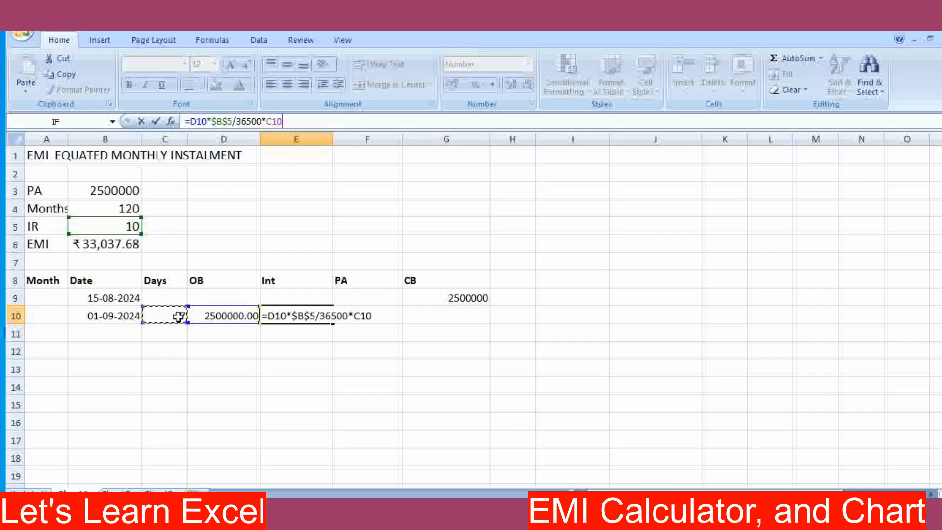
key(Return)
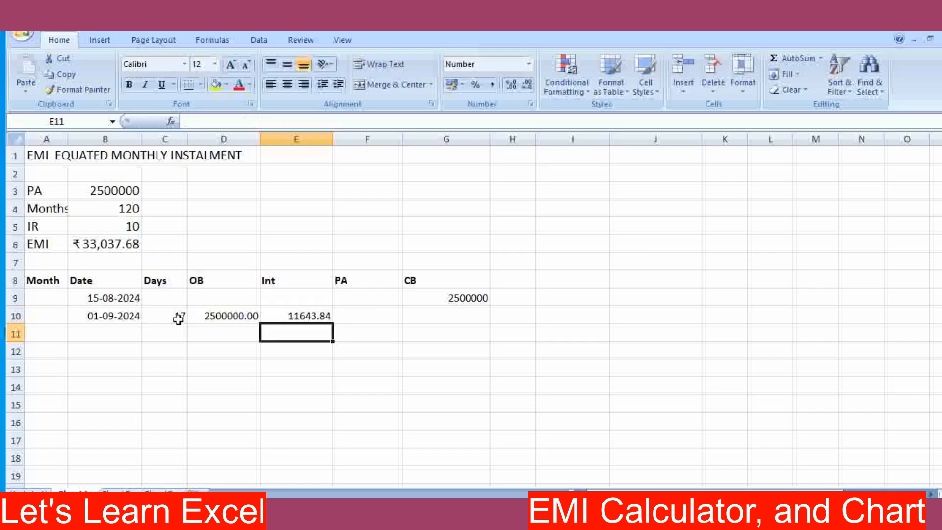
click(305, 319)
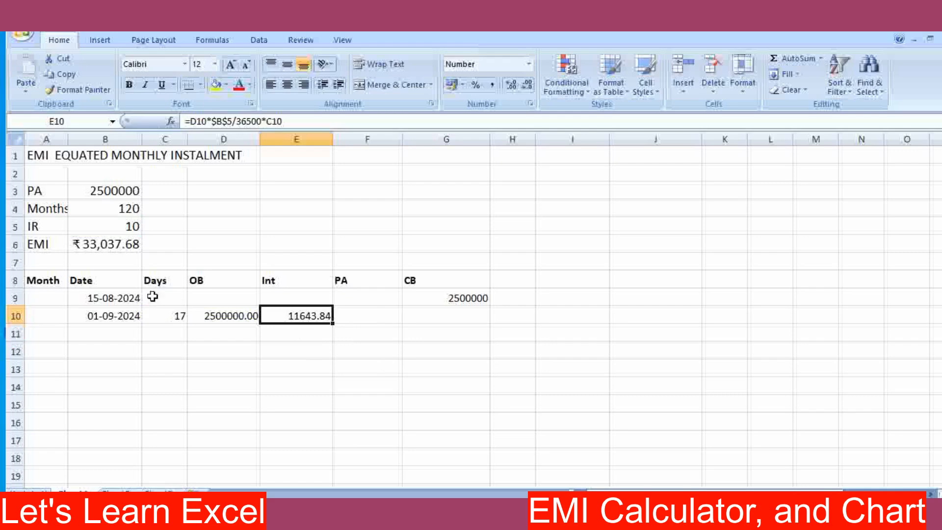
click(460, 299)
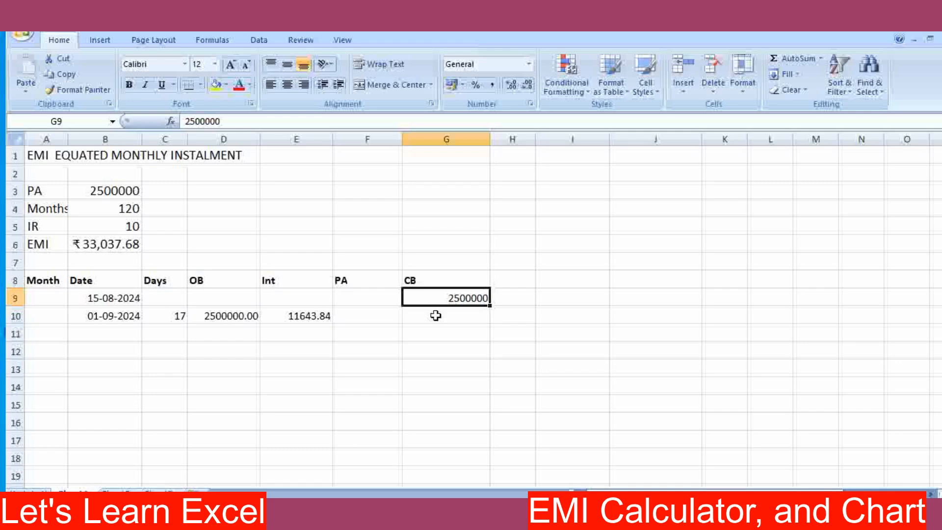
click(178, 319)
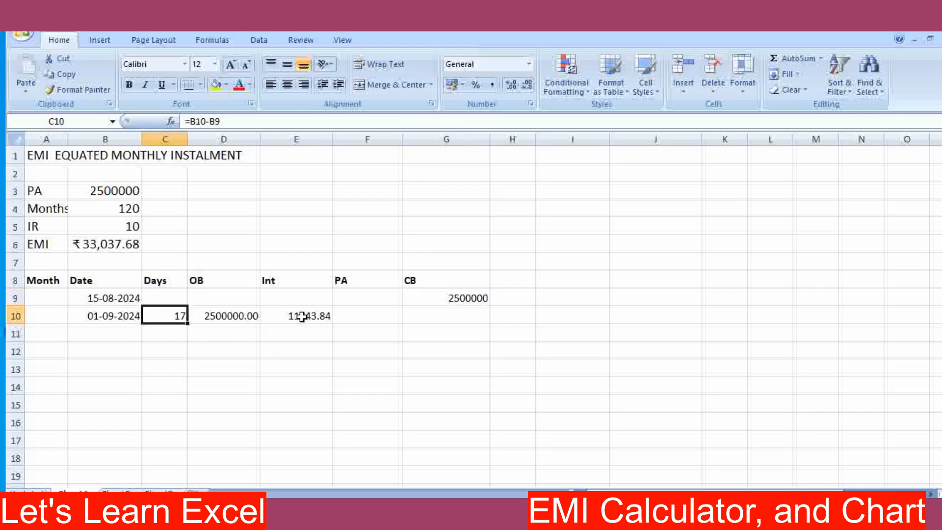
click(324, 322)
Calculate the principal portion in cell F10 with the formula =$B$6-E10, keeping the EMI reference absolute
click(355, 317)
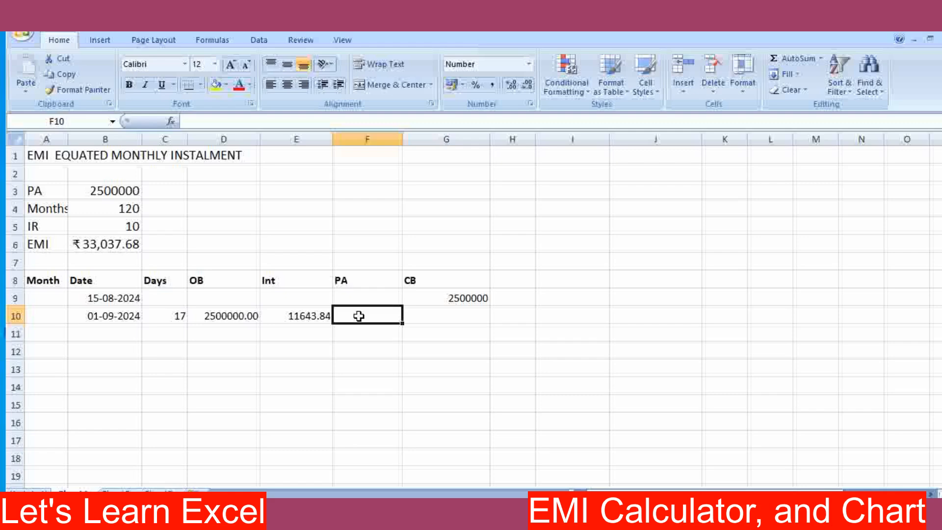
text(=)
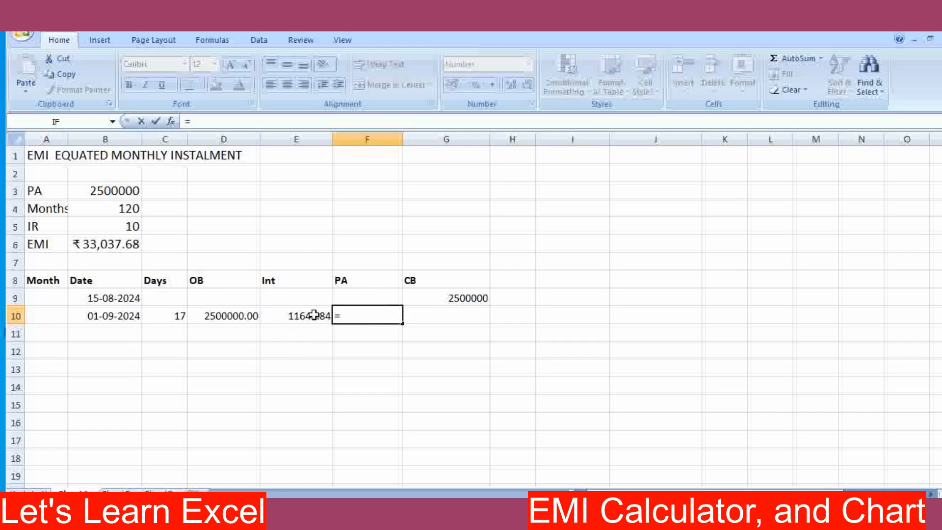
click(102, 245)
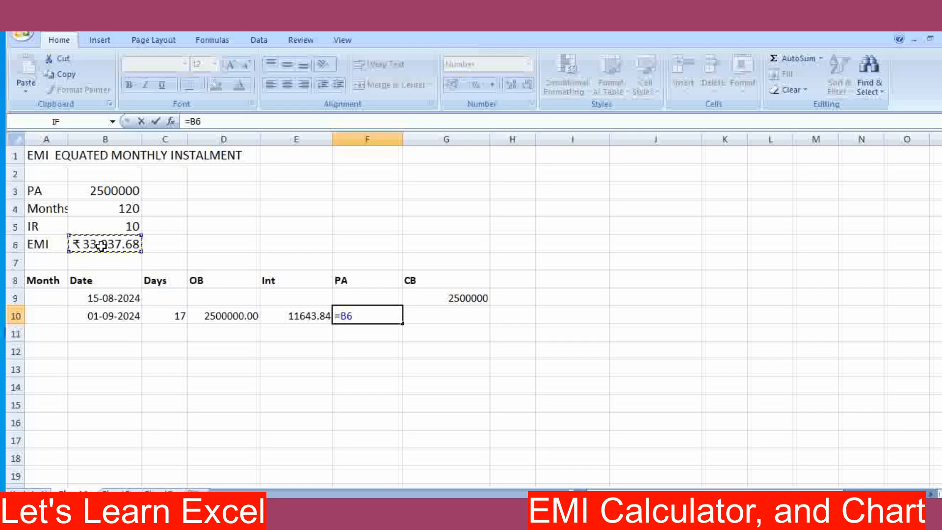
click(209, 121)
key(Left)
key(Left)
text($B)
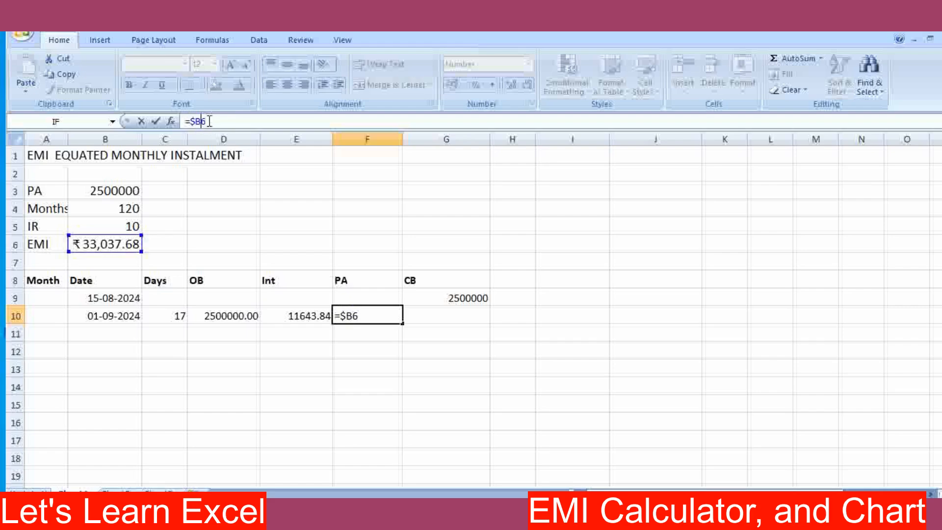
text($)
text(-)
click(292, 322)
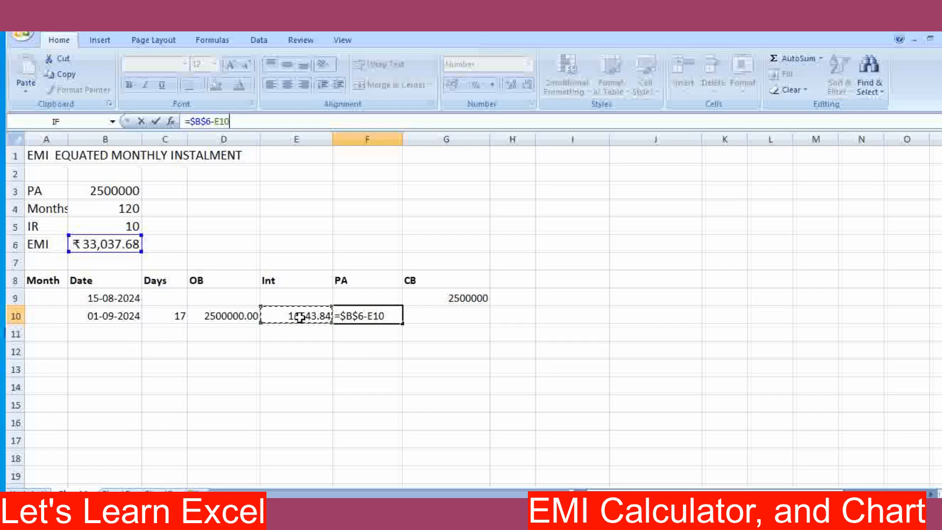
key(Return)
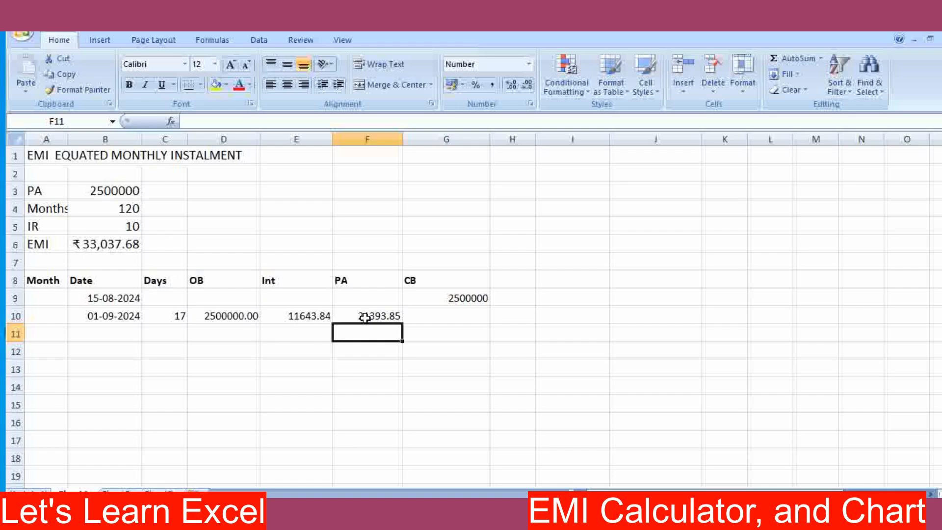
Calculate the closing balance in cell G10 with the formula =D10-F10
click(416, 314)
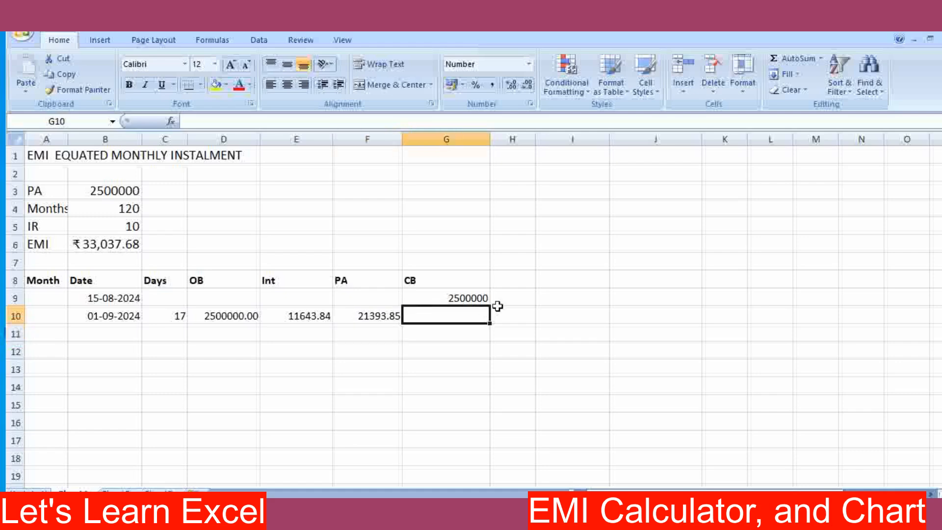
text(=)
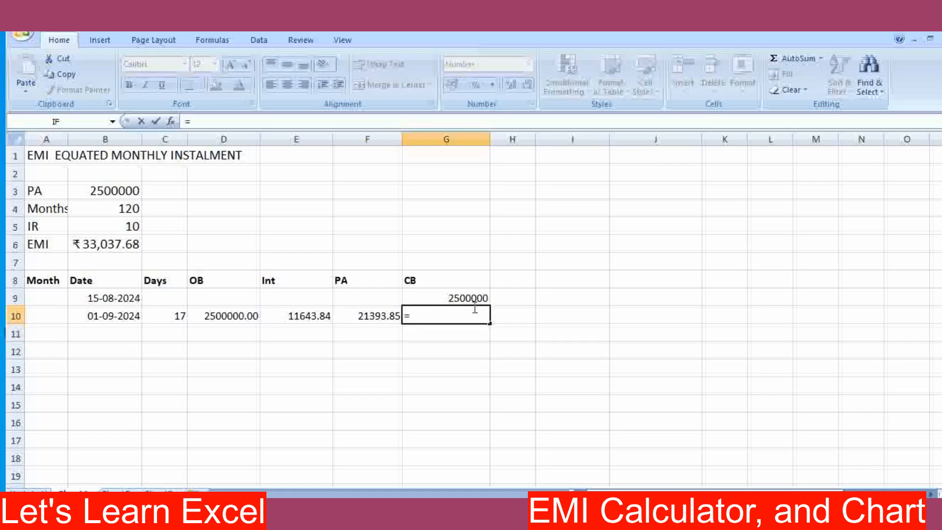
click(235, 315)
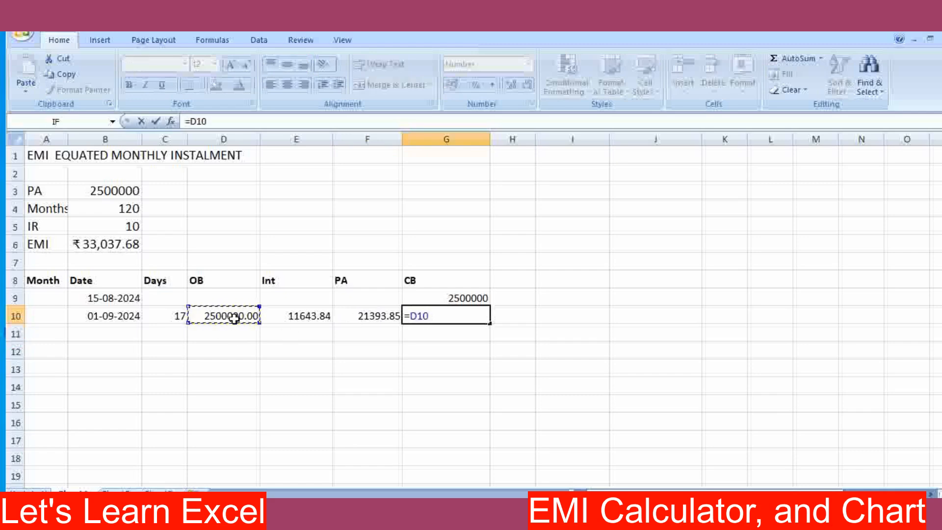
text(-)
click(372, 318)
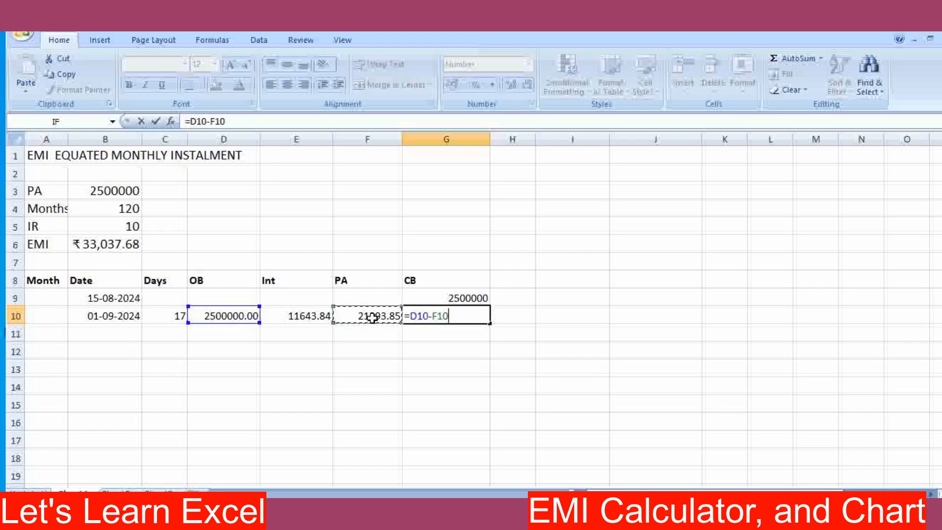
key(Return)
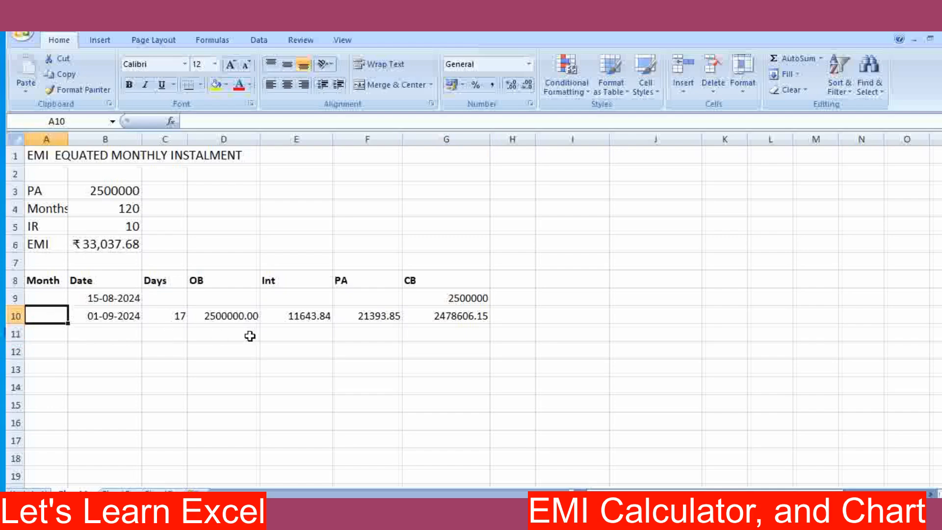
Enter month number 1 in cell A10 and fill it down column A to row 135 as a series
text(1)
key(Return)
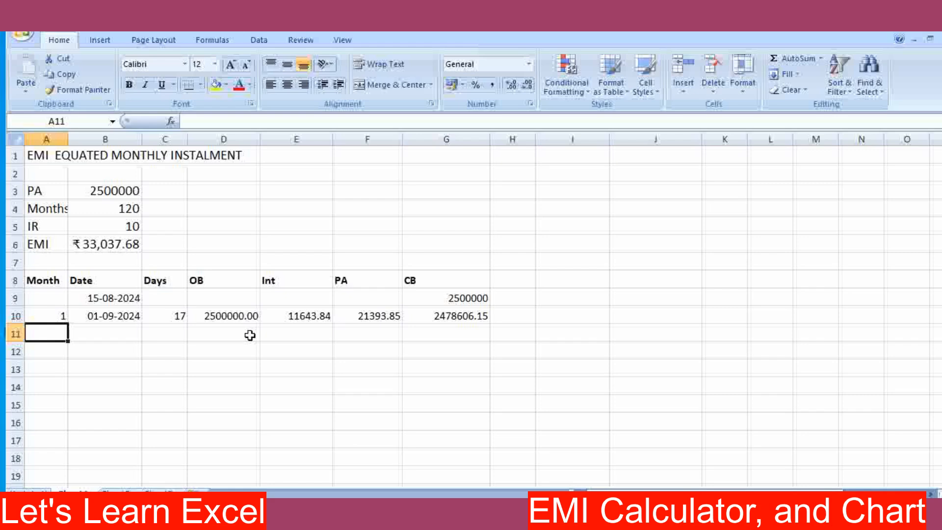
click(52, 319)
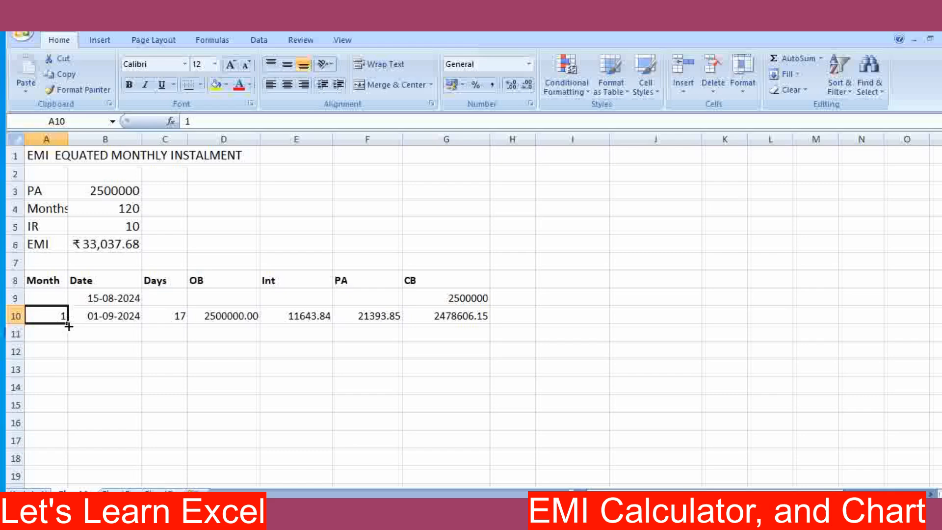
drag(68, 326, 60, 466)
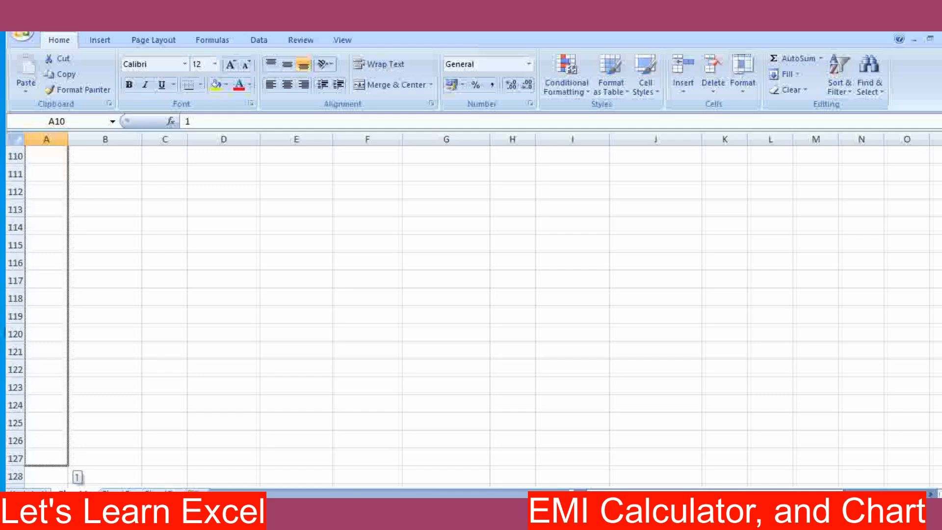
drag(60, 465, 63, 476)
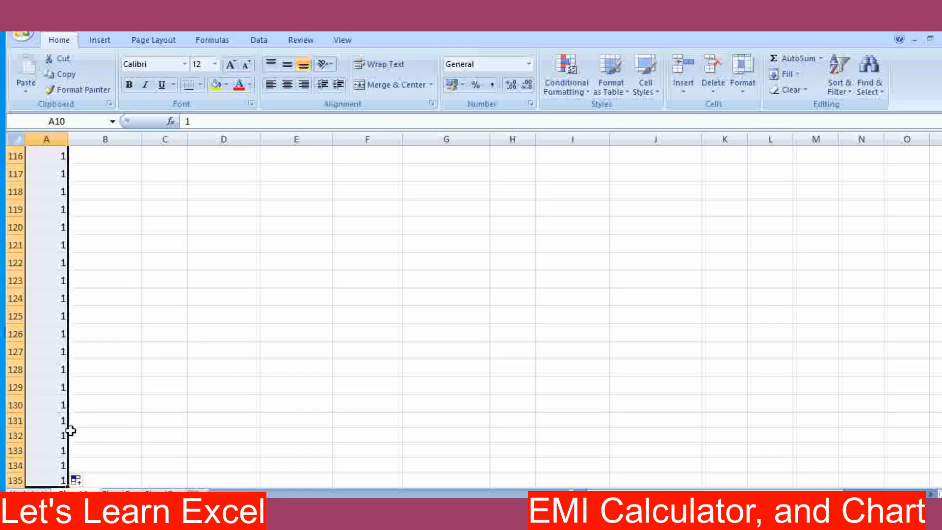
click(79, 481)
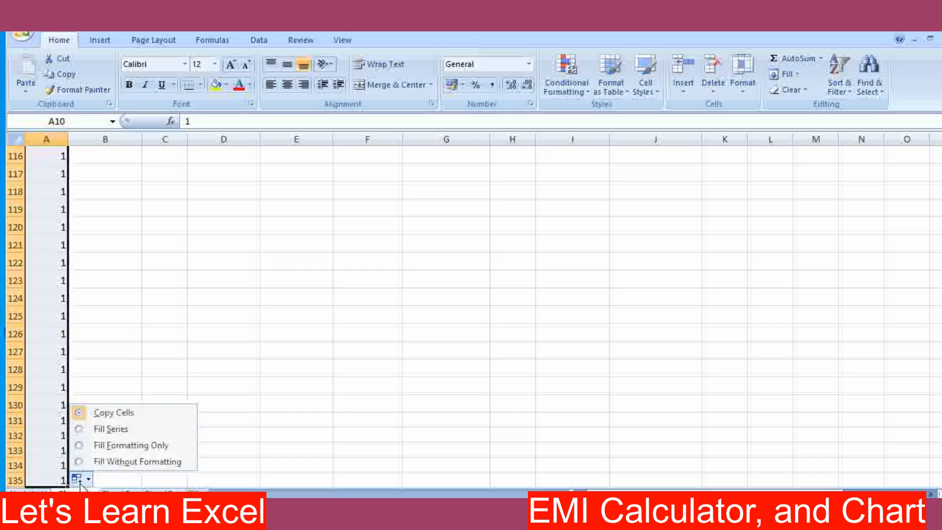
click(122, 430)
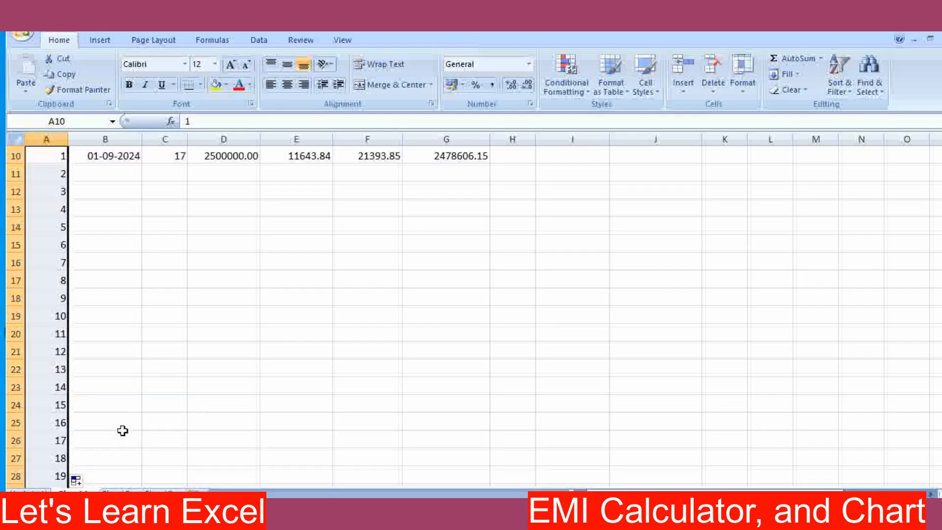
click(61, 439)
scroll(61, 438, down, 18)
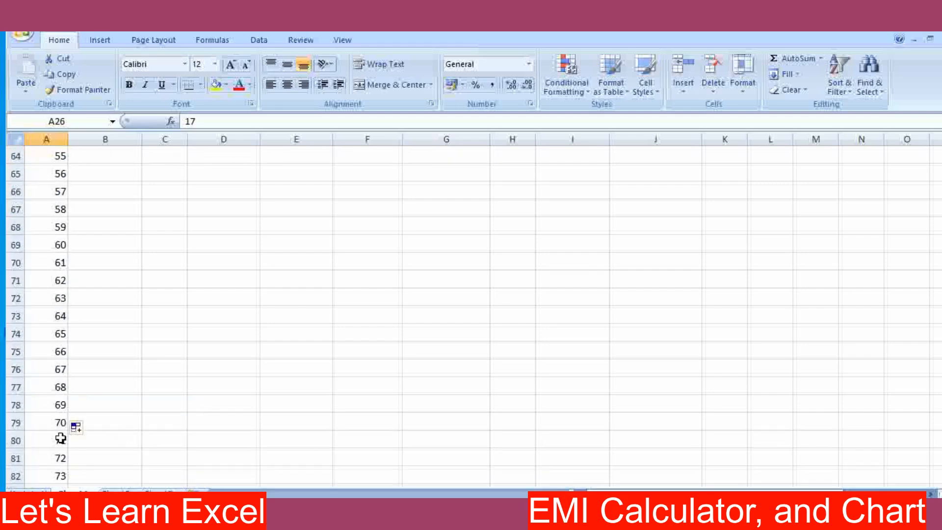
scroll(60, 438, down, 20)
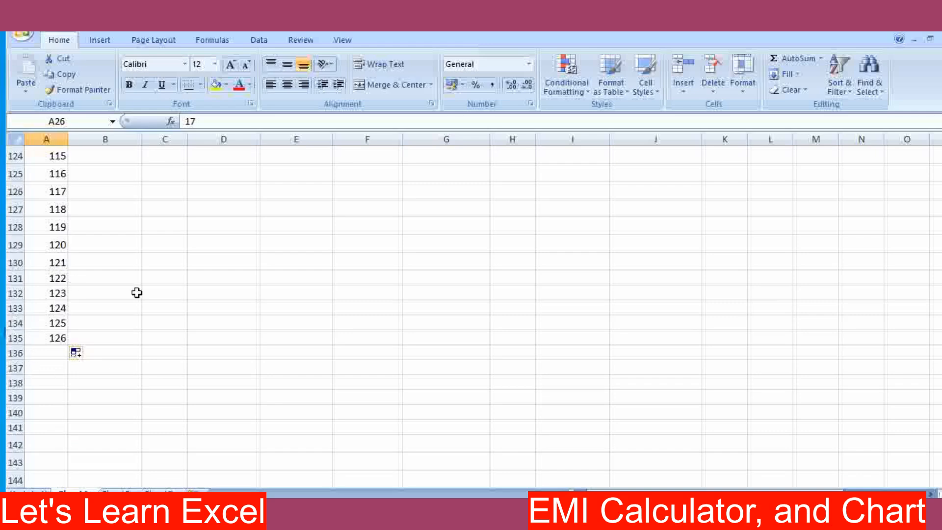
scroll(164, 257, up, 20)
scroll(163, 256, up, 3)
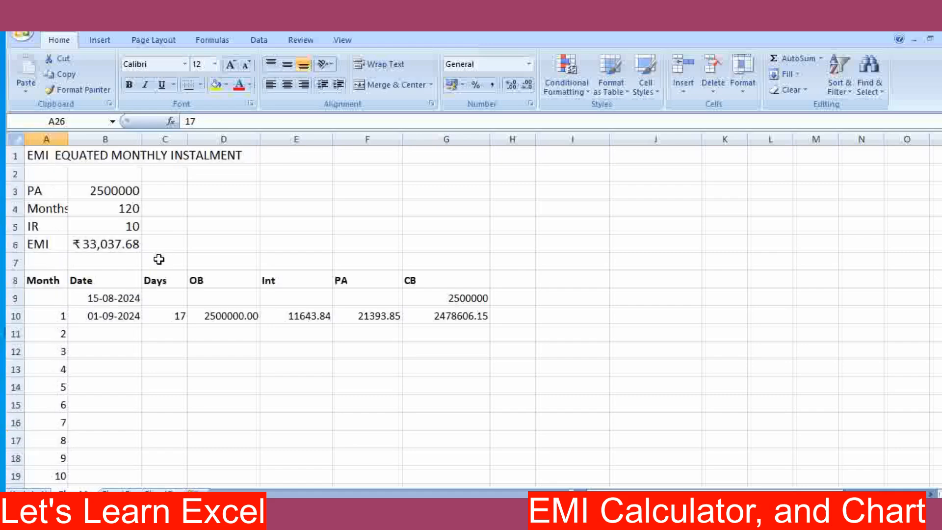
Fill the date in cell B10 down column B to row 132, alongside the month numbers
click(107, 316)
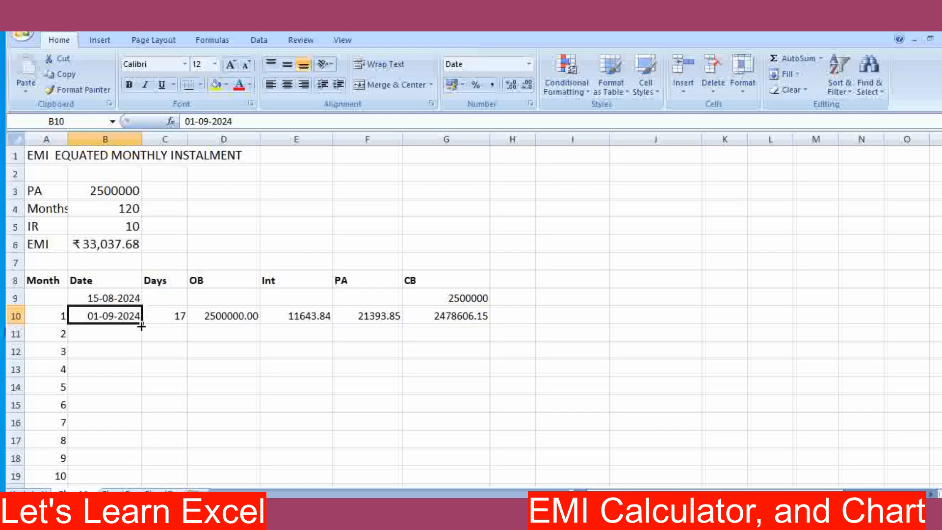
drag(141, 325, 142, 471)
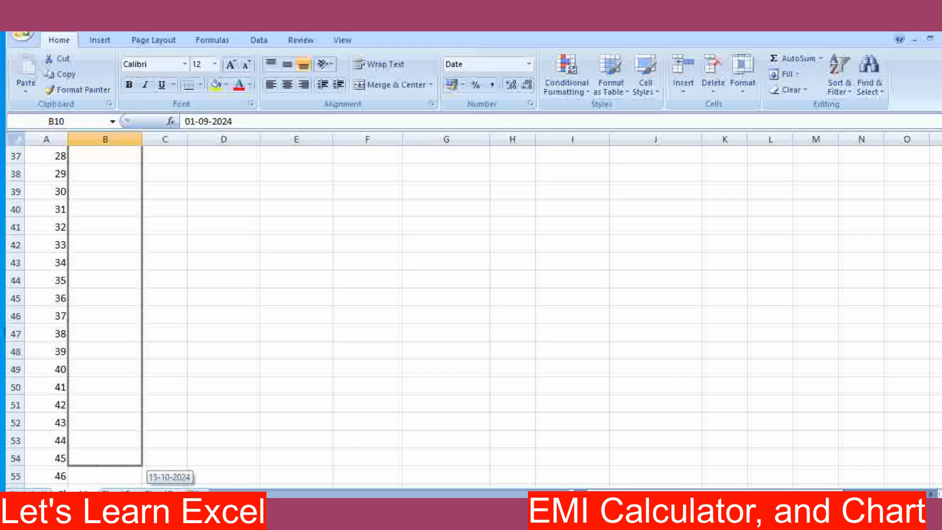
drag(143, 466, 142, 466)
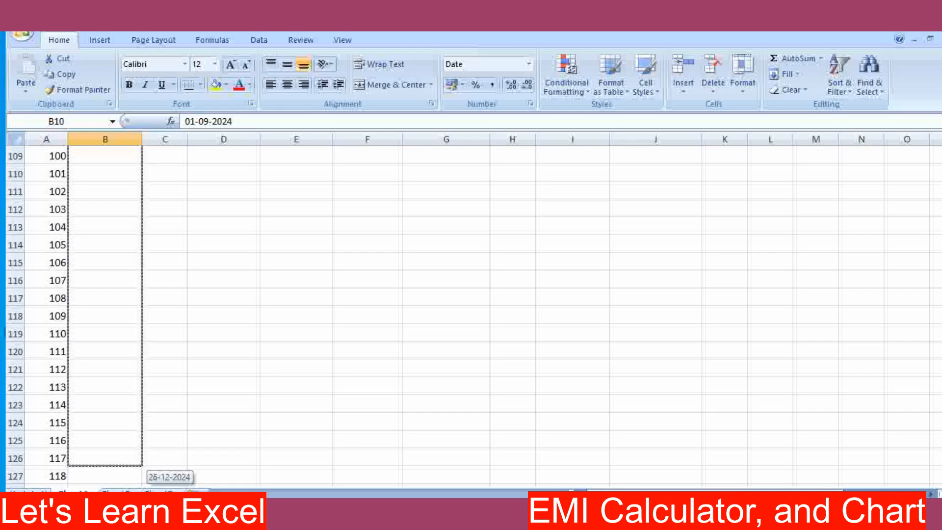
drag(142, 466, 142, 470)
click(255, 377)
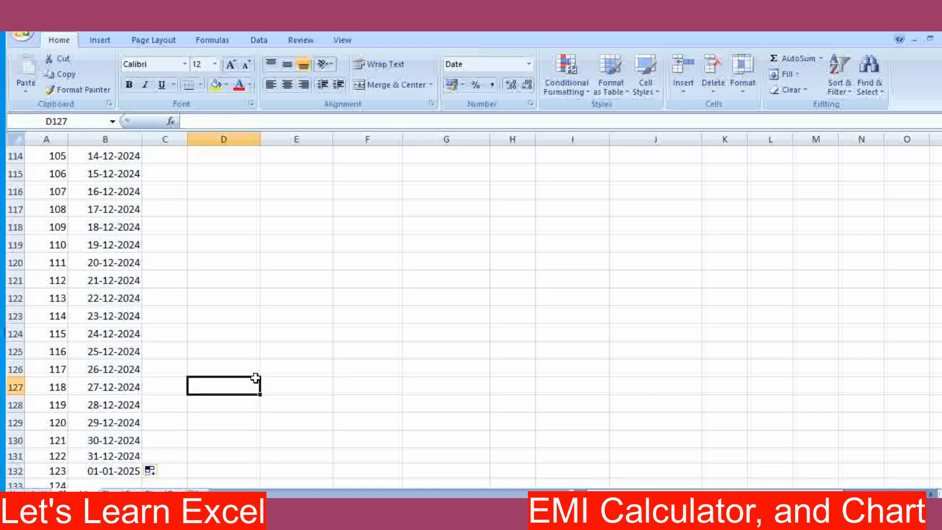
click(104, 471)
scroll(169, 276, up, 7)
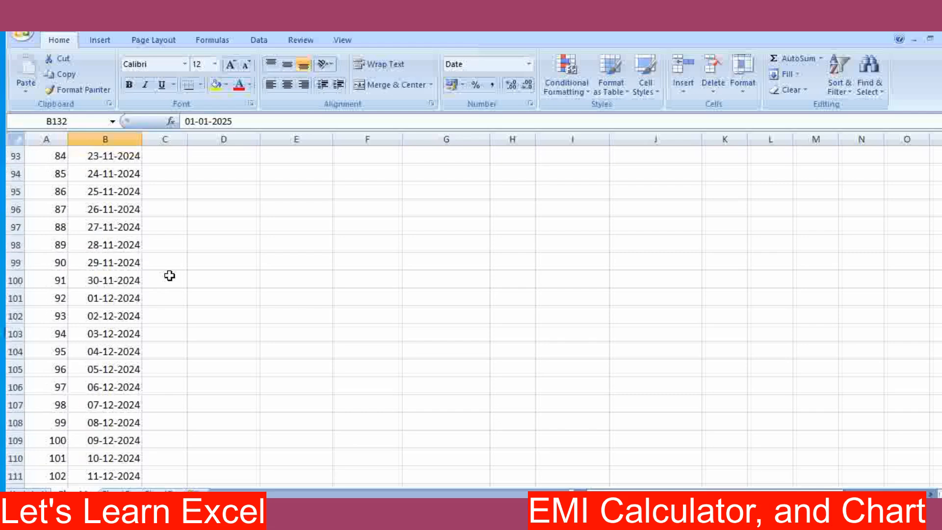
scroll(169, 276, down, 8)
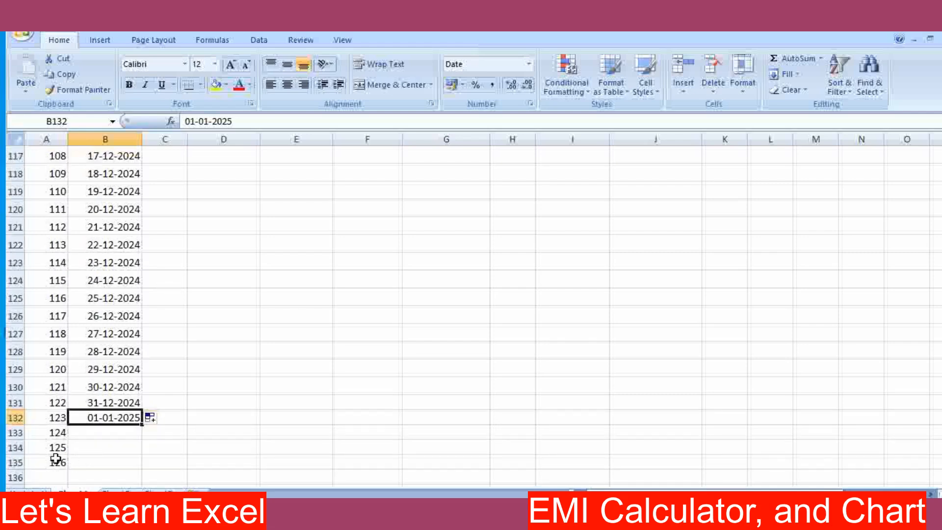
click(58, 371)
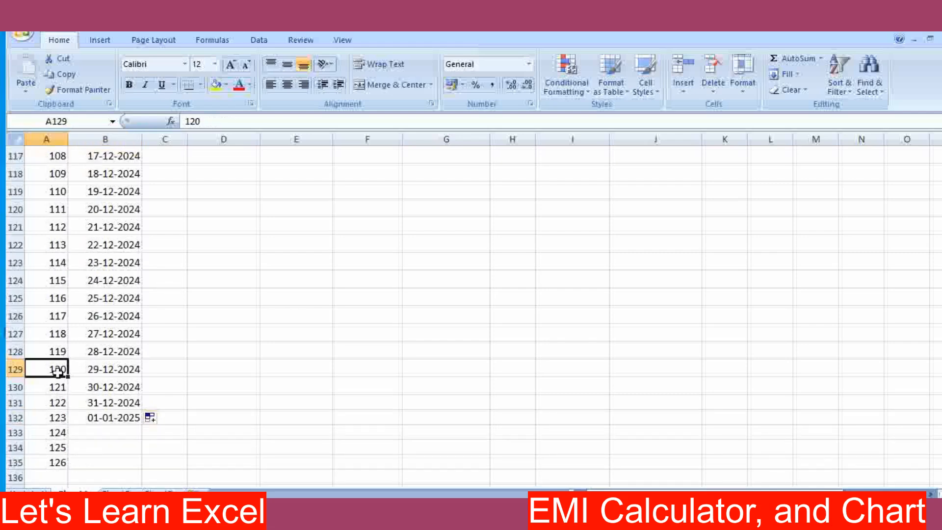
Change the filled dates in column B to a monthly series with Fill Months and check them down to month 120
click(117, 371)
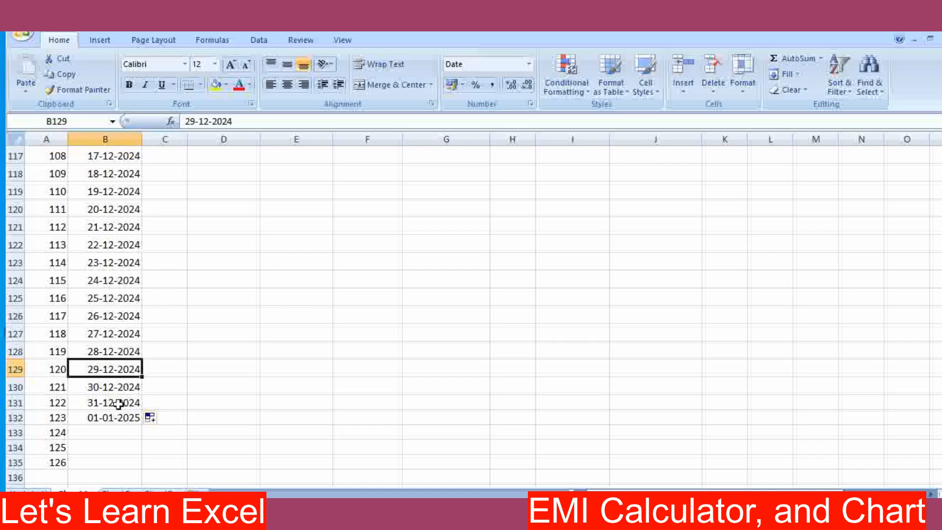
click(152, 418)
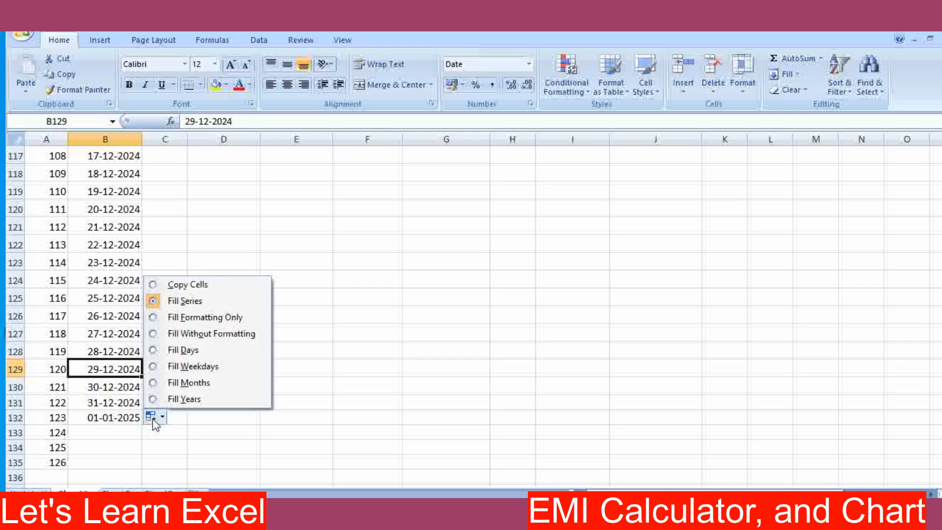
click(191, 382)
click(98, 386)
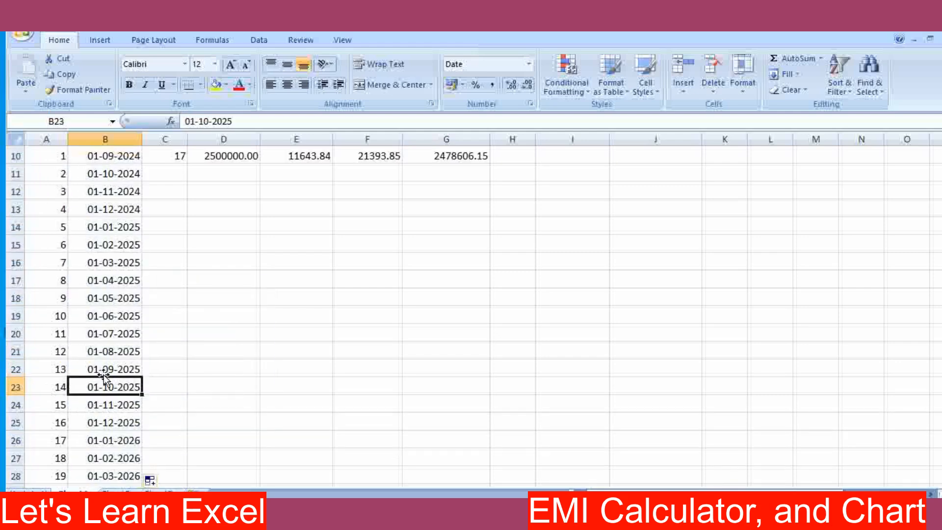
scroll(104, 186, up, 3)
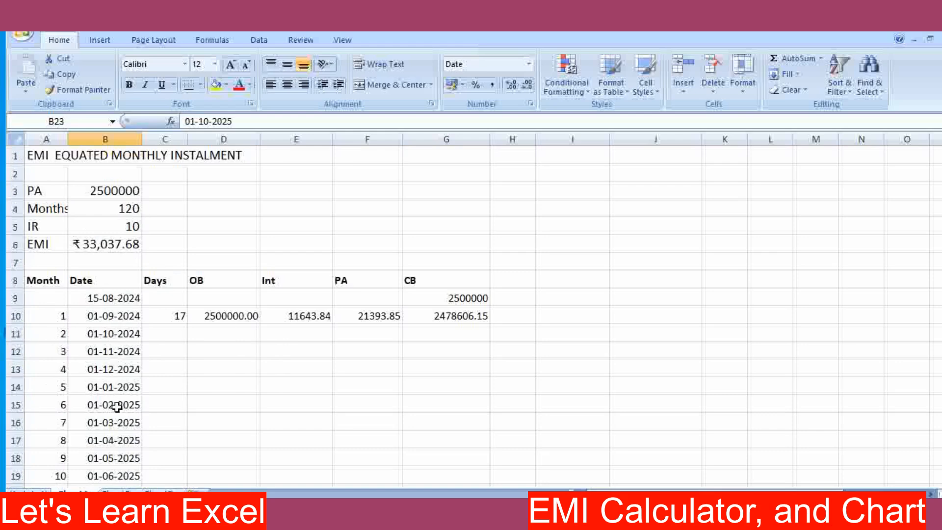
scroll(118, 400, down, 14)
scroll(119, 402, down, 20)
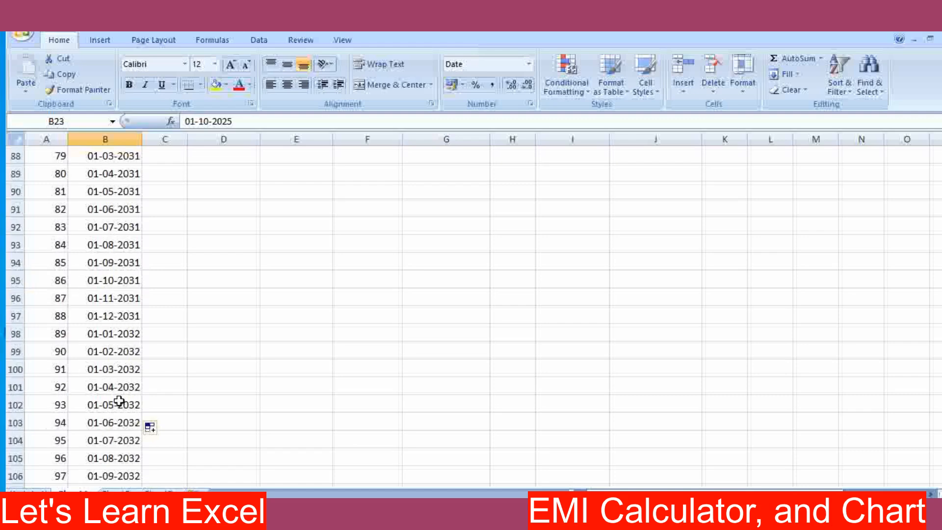
scroll(80, 281, up, 1)
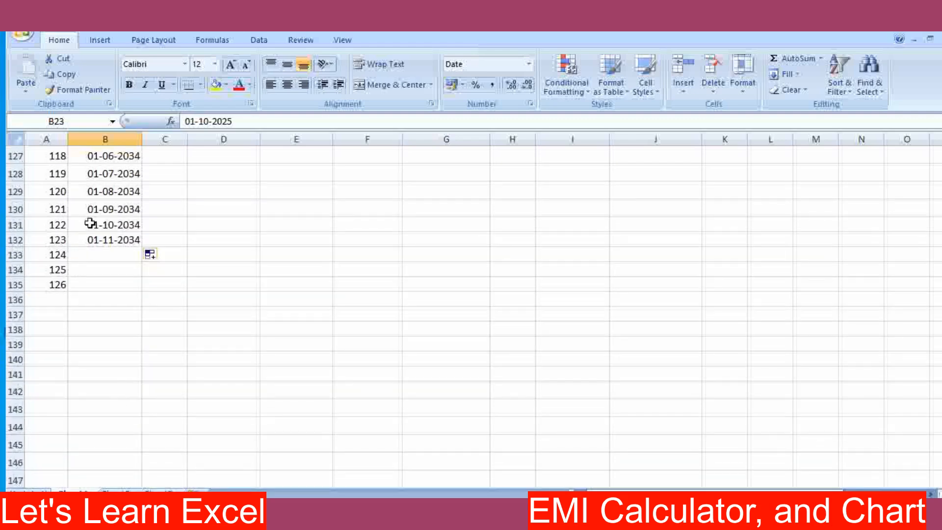
click(114, 191)
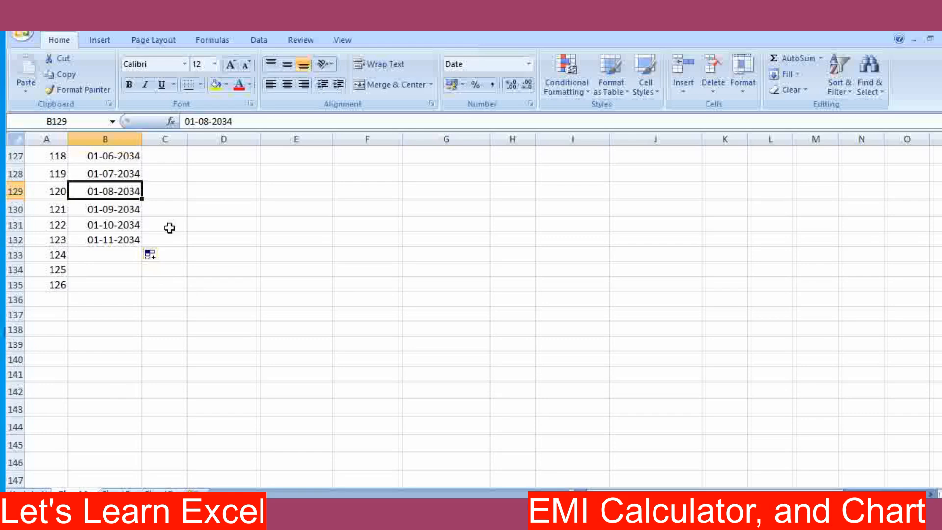
Fill the days formula =B10-B9 from cell C10 down column C to row 133
scroll(197, 216, up, 20)
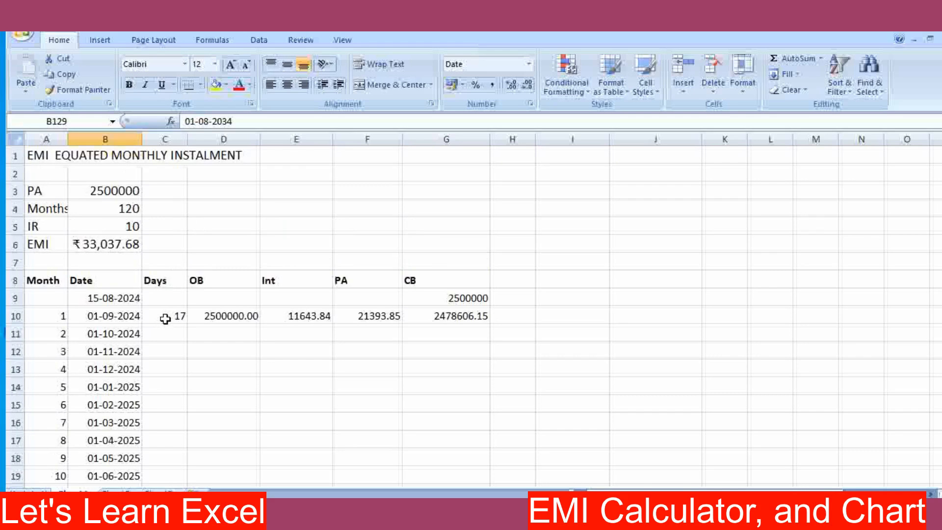
click(165, 318)
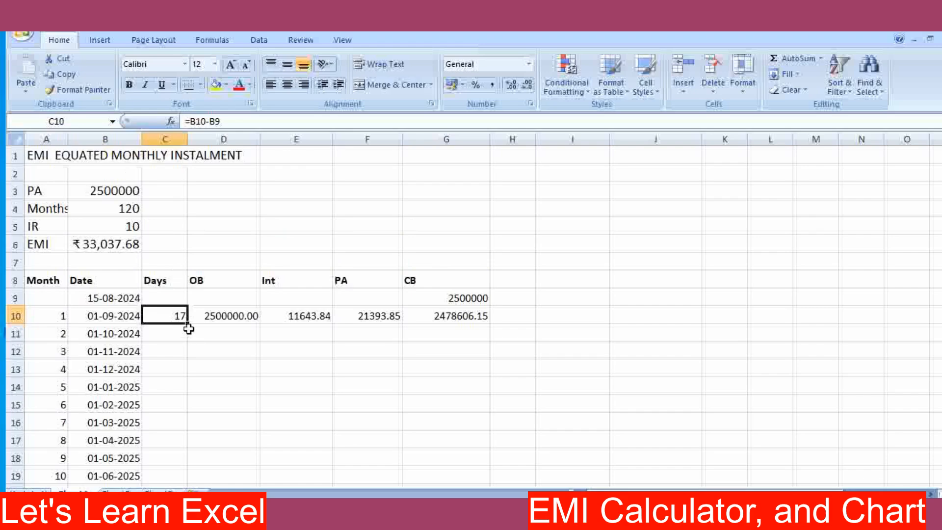
drag(188, 325, 179, 488)
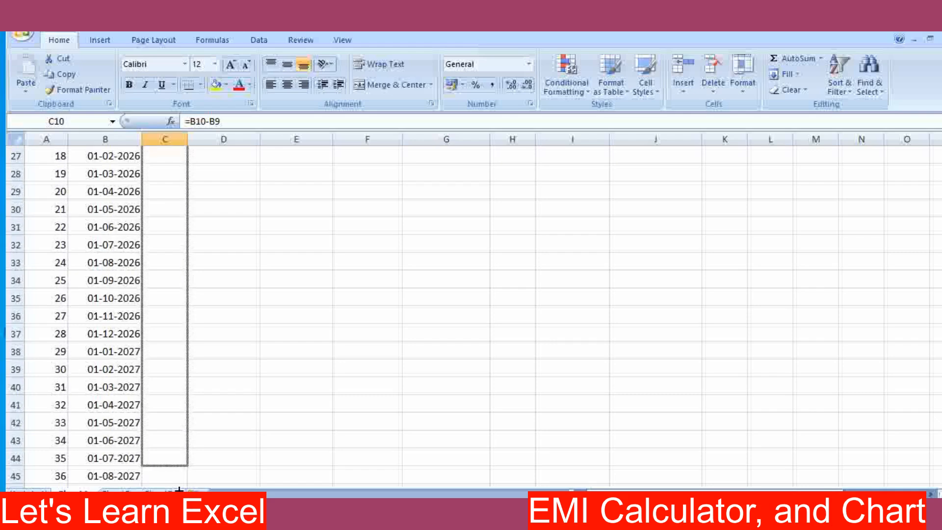
drag(179, 489, 179, 488)
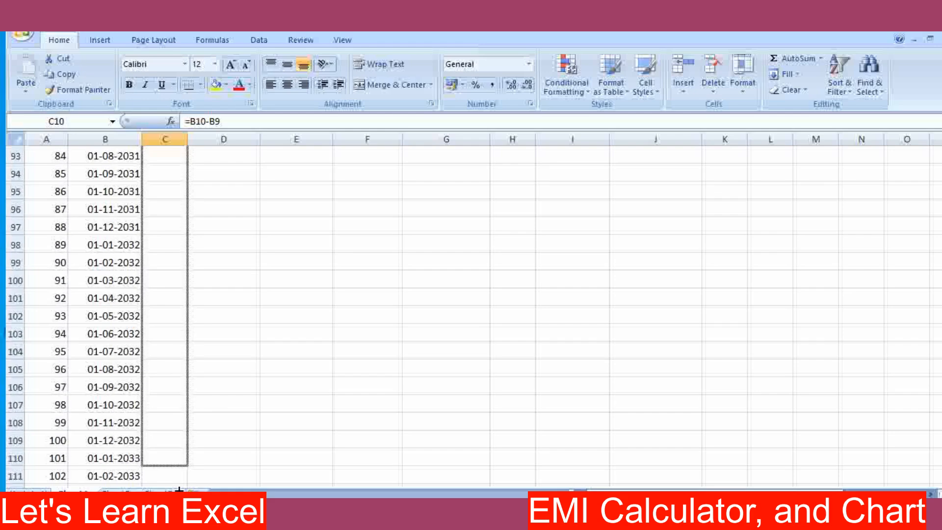
drag(179, 489, 179, 489)
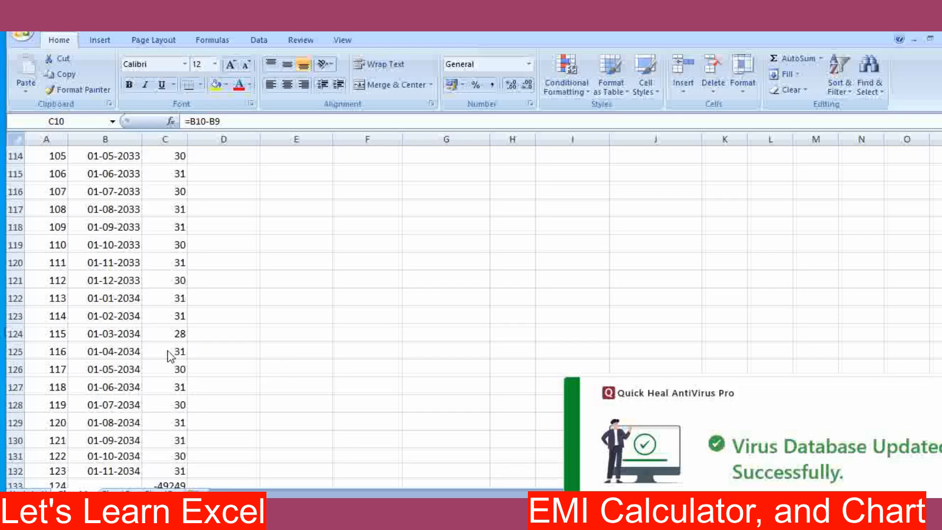
key(ctrl+space)
click(105, 336)
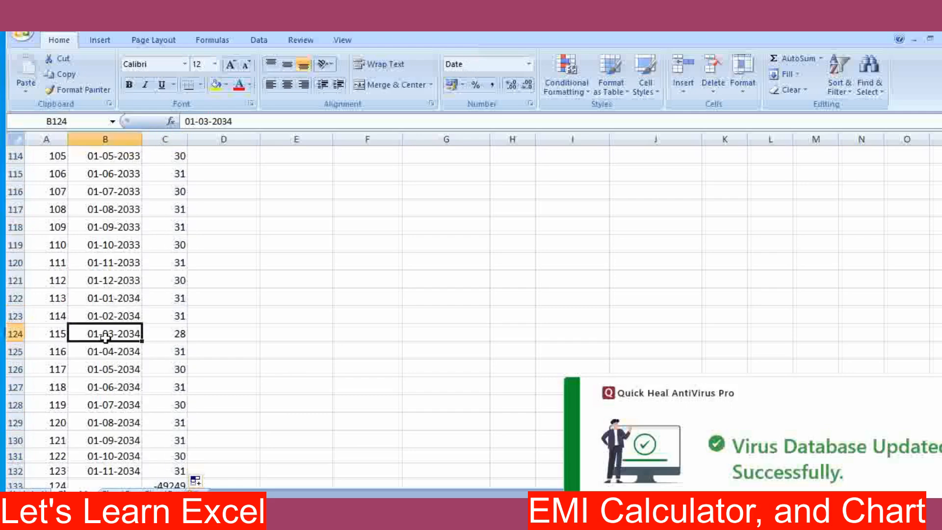
click(179, 335)
Fill the opening balance formula =G9 from cell D10 down column D to row 135
scroll(179, 333, up, 20)
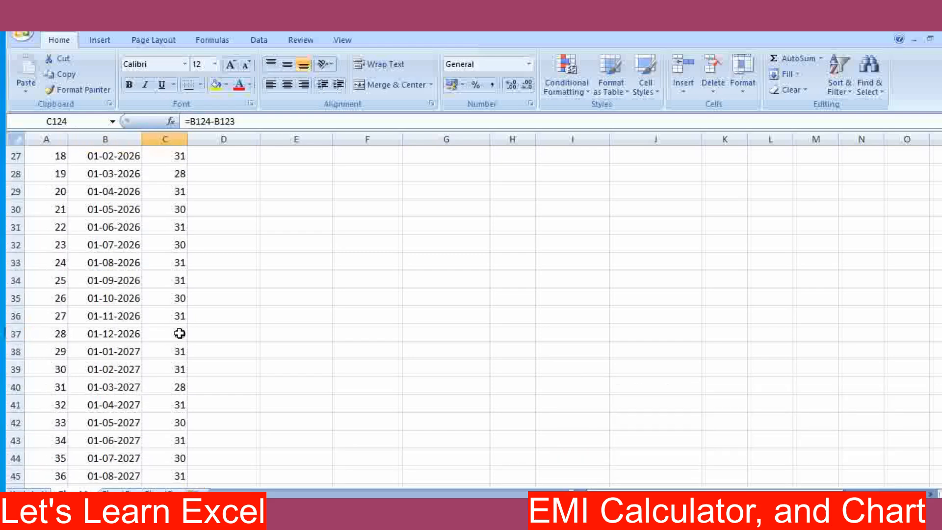
scroll(179, 333, up, 9)
click(230, 316)
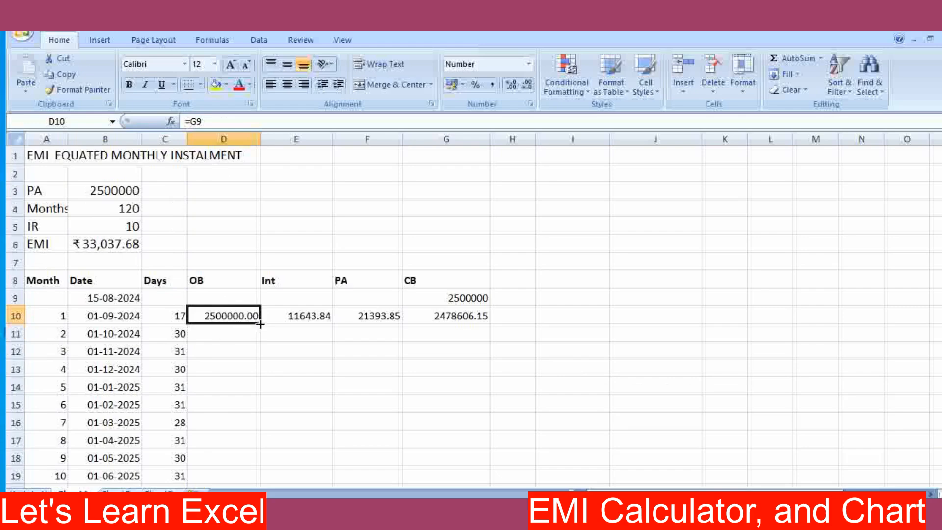
drag(260, 325, 254, 441)
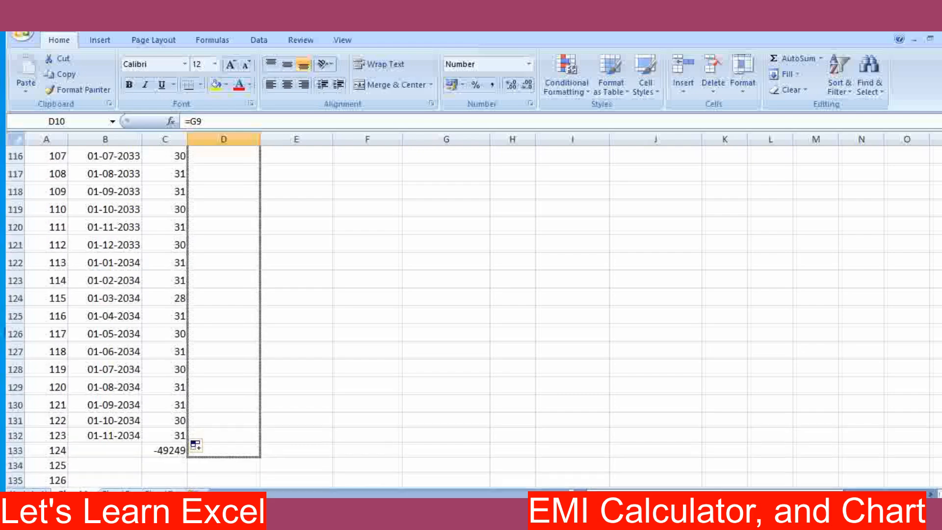
click(280, 338)
Fill the interest formula =D10*$B$5/36500*C10 from cell E10 down column E to row 132
scroll(280, 339, up, 15)
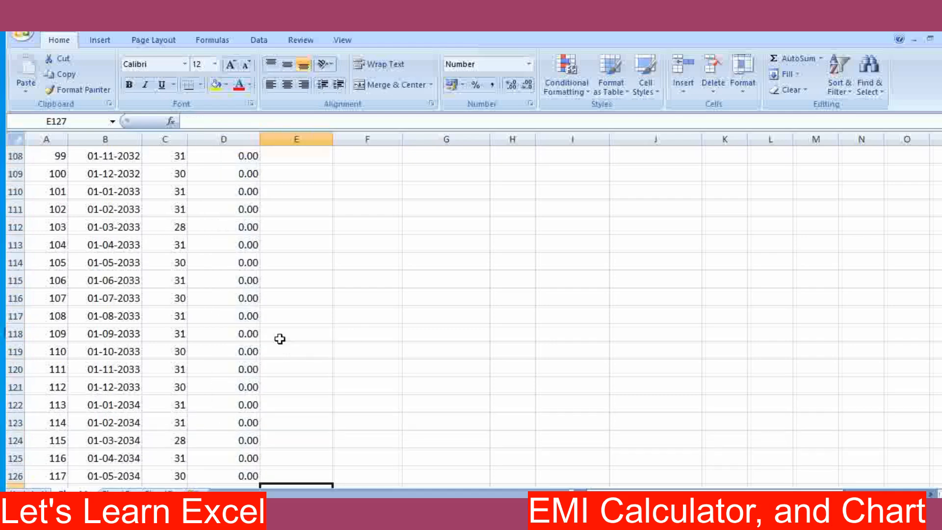
scroll(280, 339, up, 20)
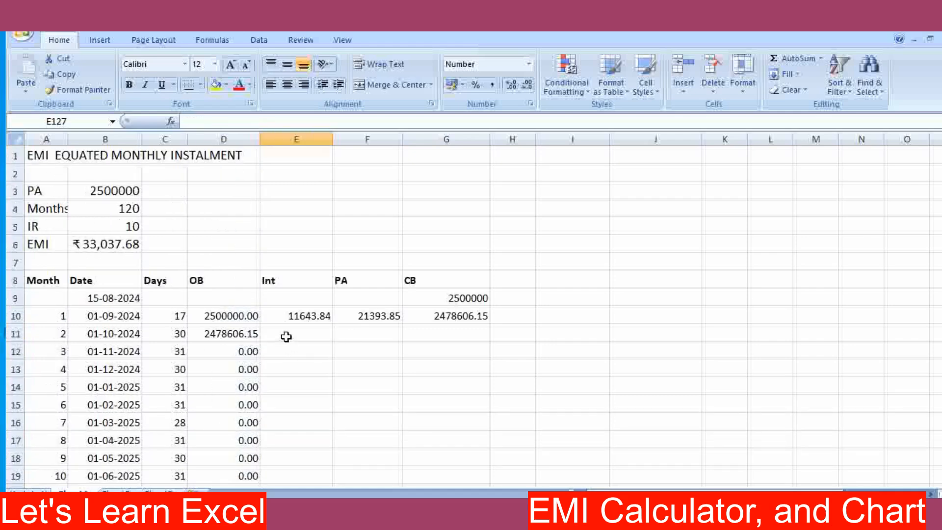
click(301, 322)
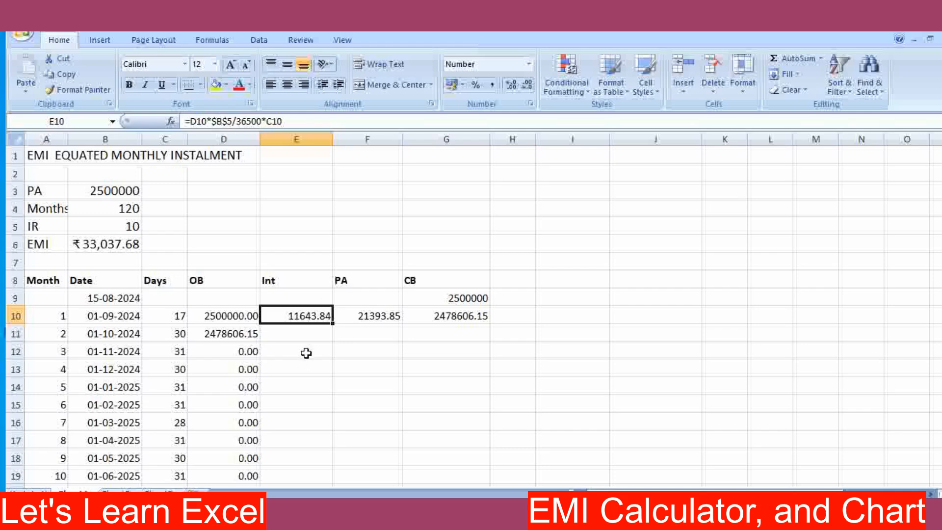
drag(333, 325, 337, 427)
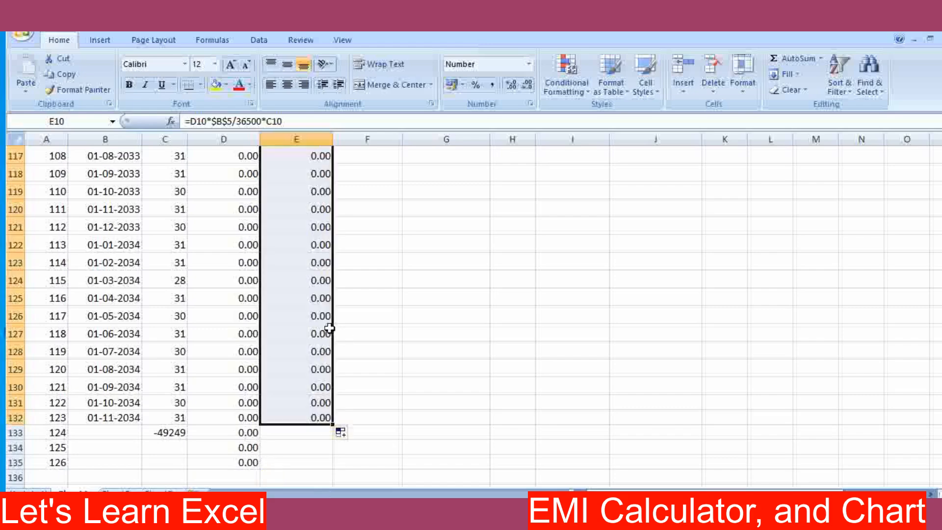
click(310, 319)
Fill the principal formula =$B$6-E10 from cell F10 down column F to row 131
scroll(309, 323, up, 13)
scroll(309, 323, up, 20)
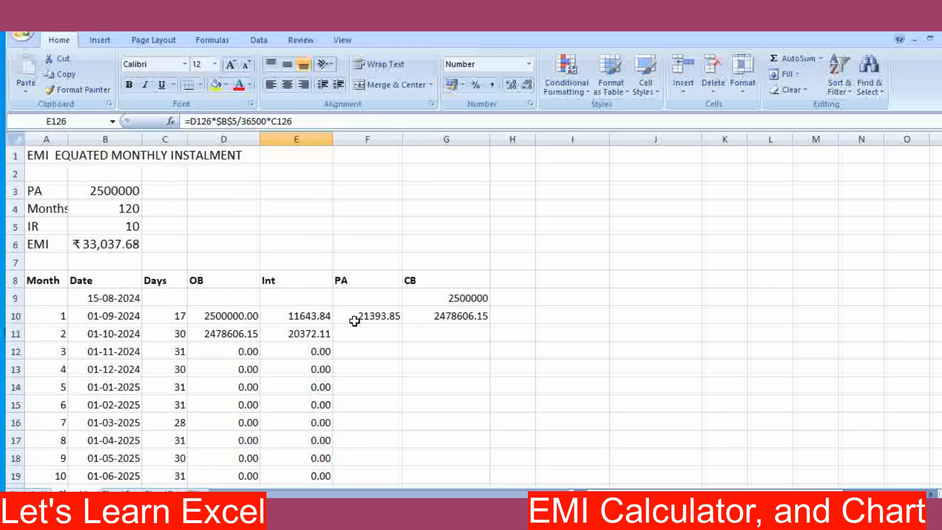
click(399, 321)
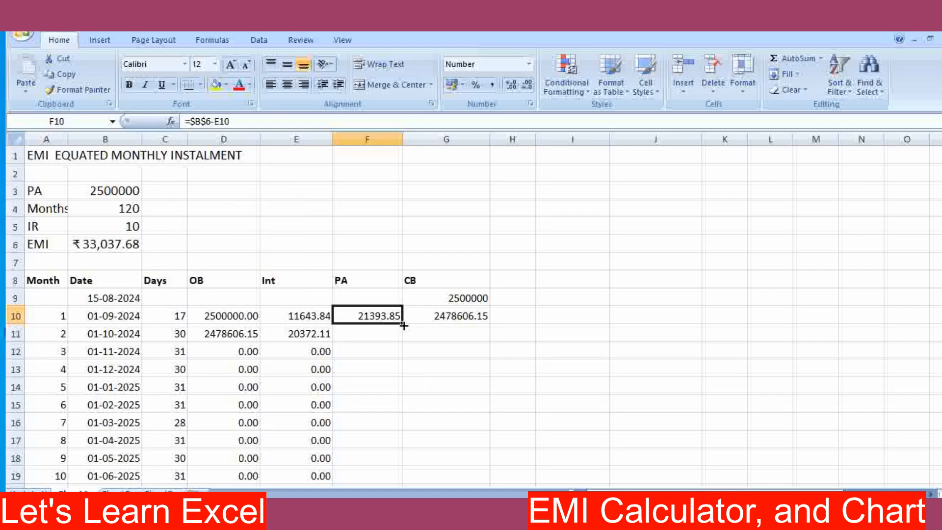
drag(403, 326, 405, 495)
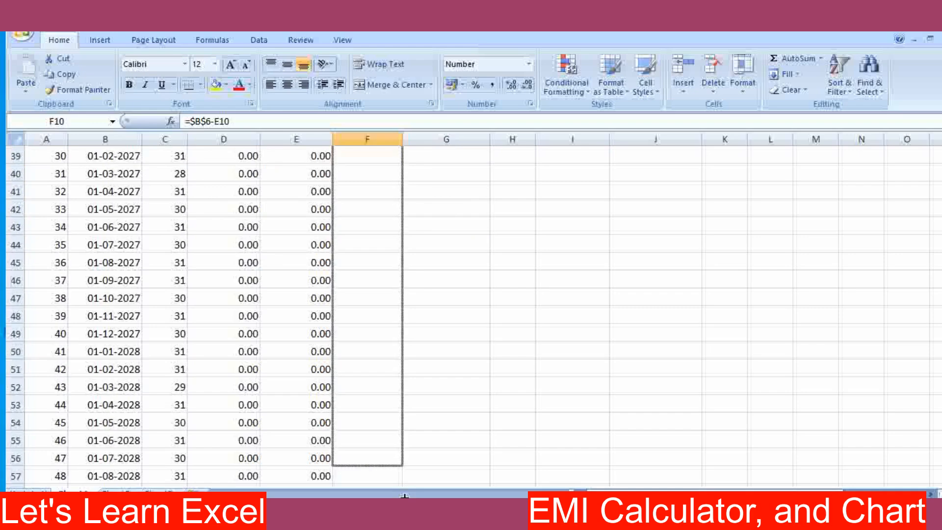
drag(405, 496, 405, 496)
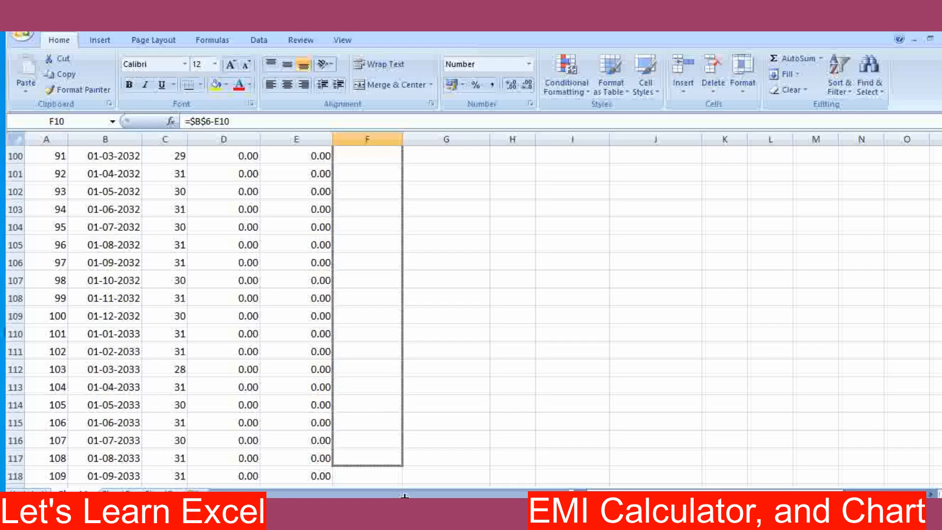
drag(404, 496, 399, 456)
click(414, 370)
Fill the closing balance formula =D10-F10 from cell G10 down column G to row 131
scroll(414, 370, up, 14)
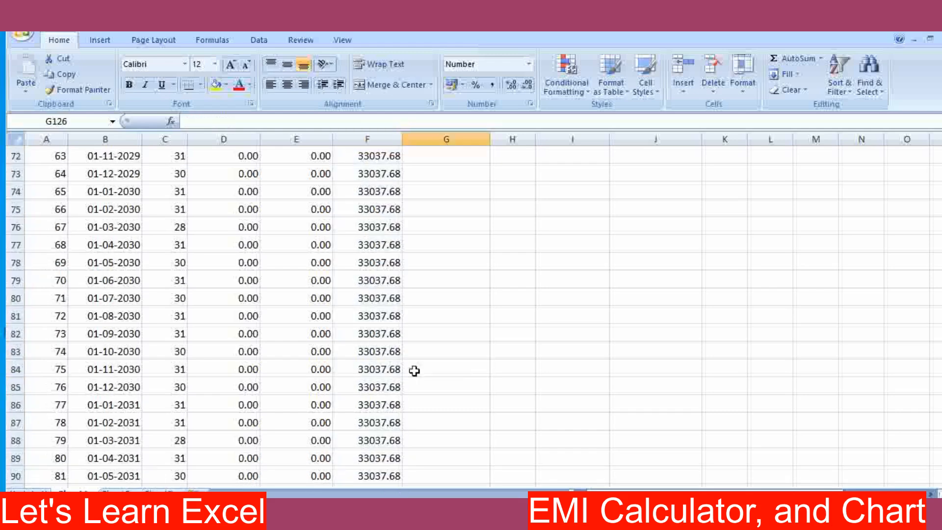
scroll(414, 370, up, 5)
scroll(376, 322, up, 12)
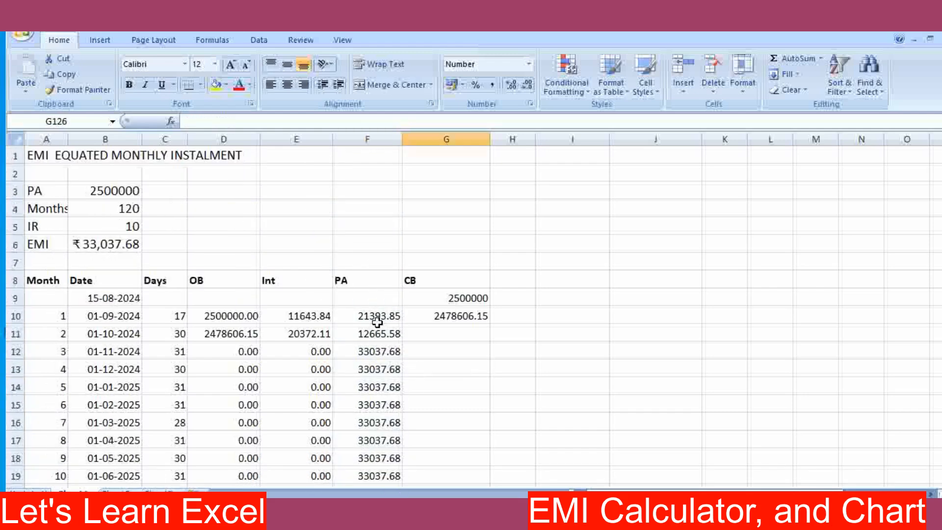
click(441, 315)
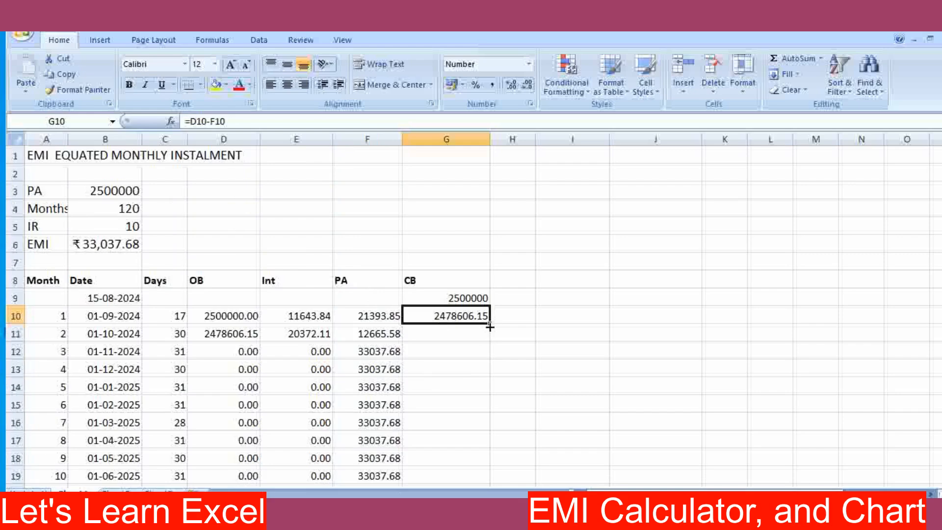
drag(490, 324, 489, 490)
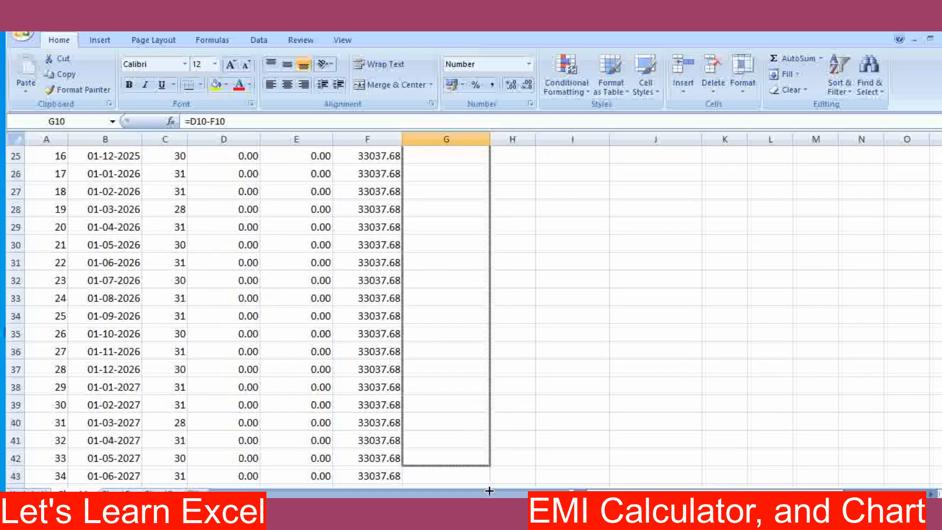
drag(488, 490, 489, 490)
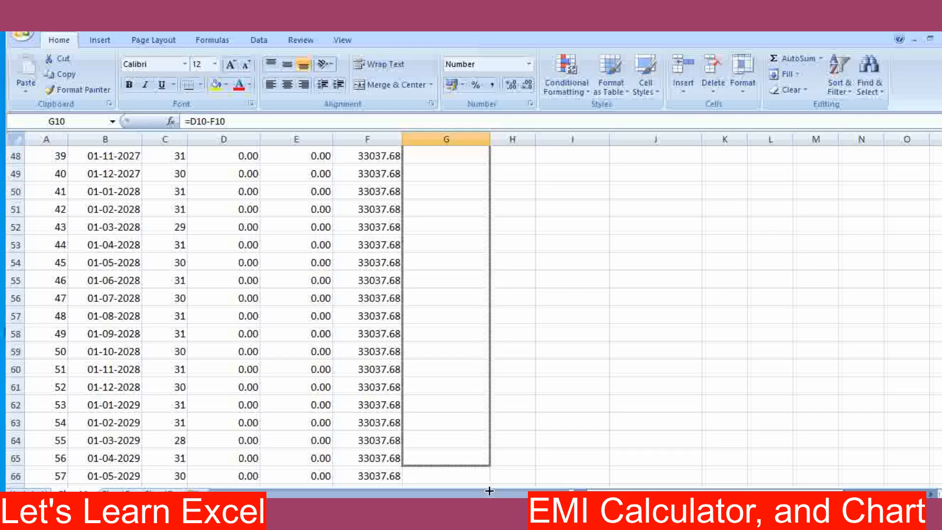
drag(489, 491, 487, 467)
click(428, 368)
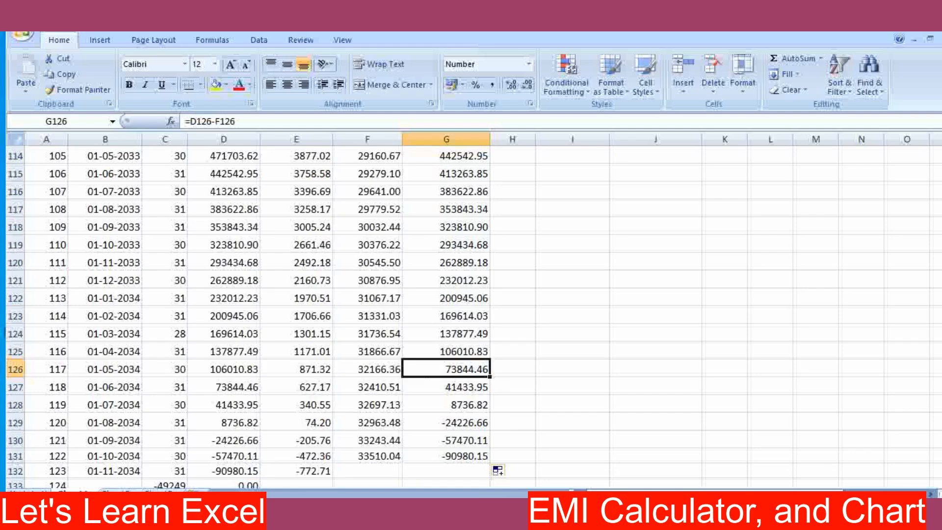
Review month 2's date, days and opening balance in row 11, comparing the opening balance with the closing balance in G10
scroll(435, 249, up, 20)
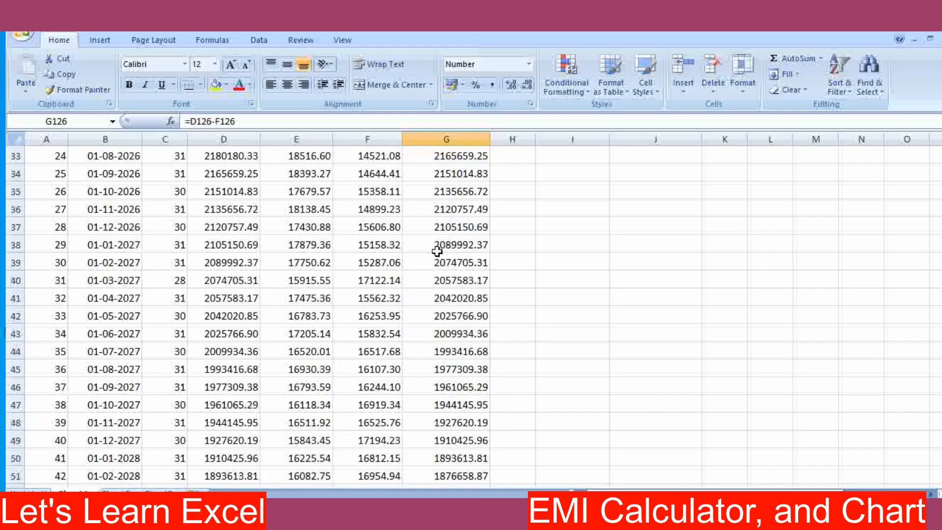
scroll(436, 251, up, 11)
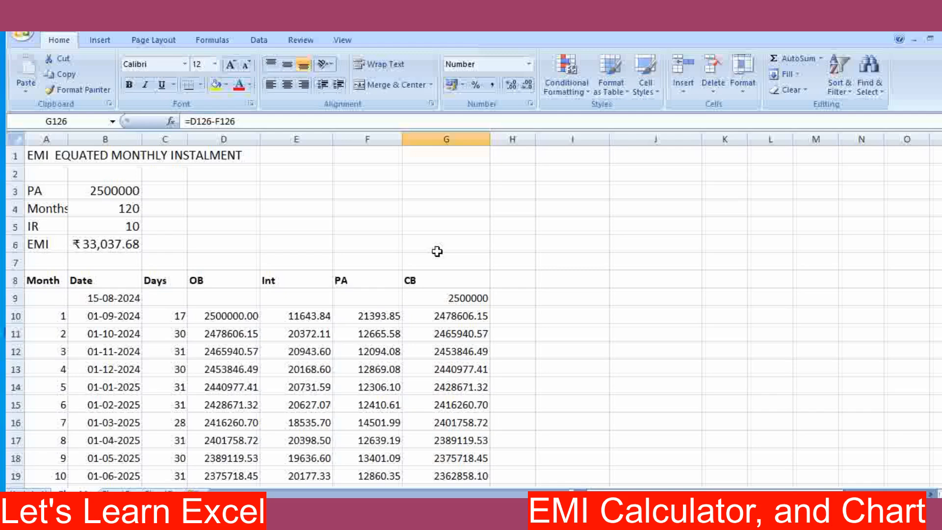
click(106, 336)
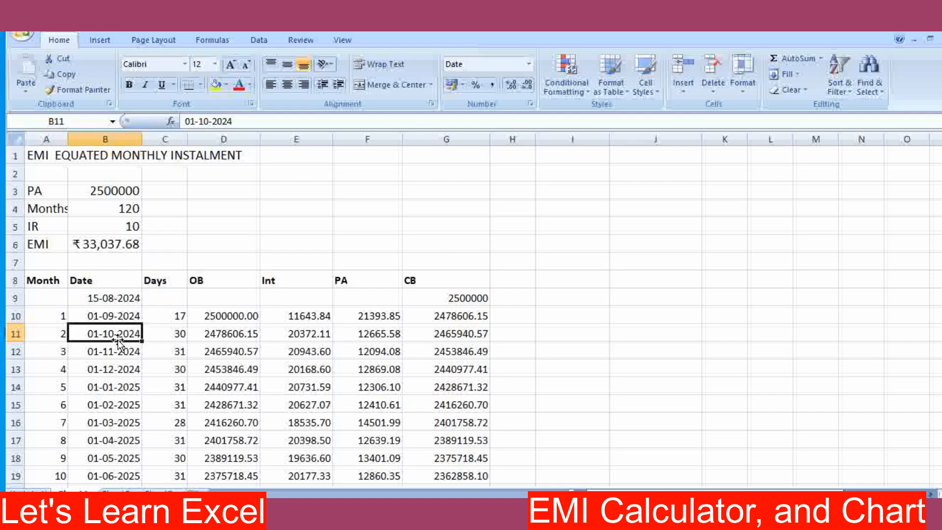
click(179, 335)
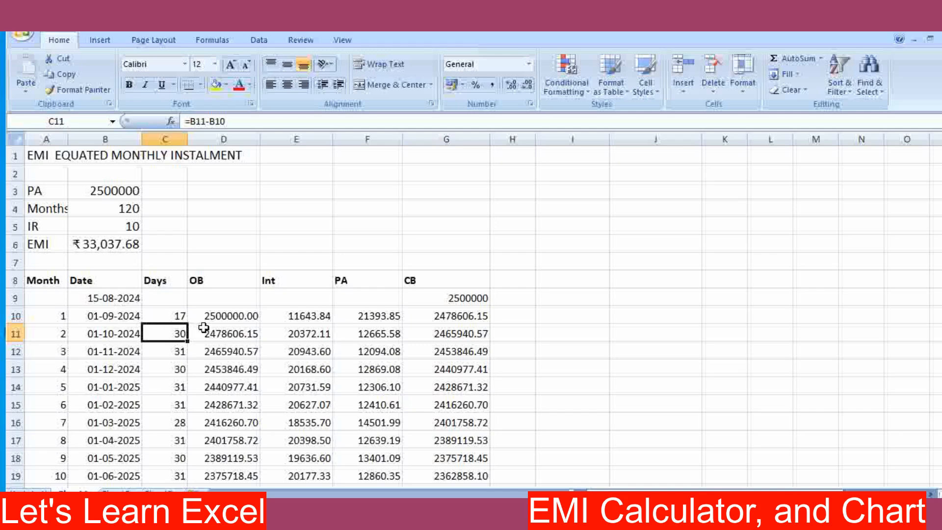
click(444, 319)
click(229, 337)
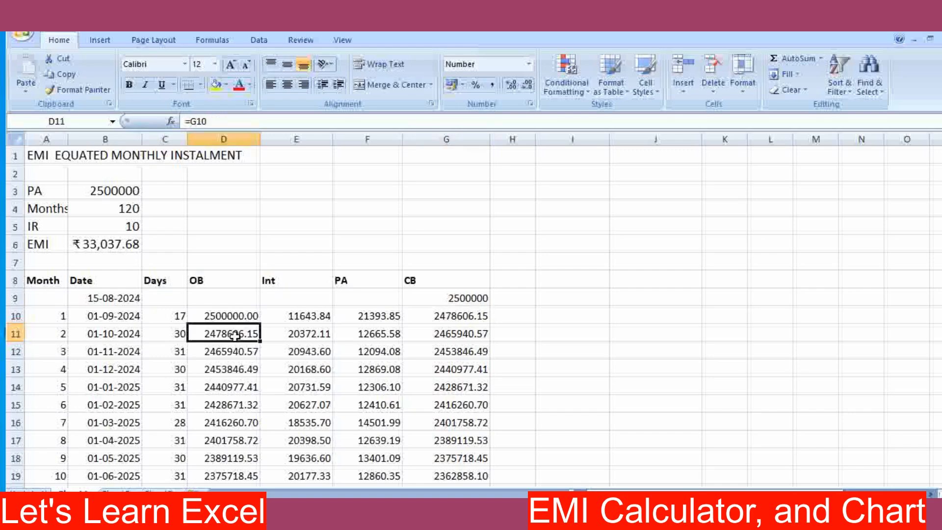
Review month 2's interest, principal and closing balance formulas in cells E11 to G11, and the opening balance formula in D15
click(312, 337)
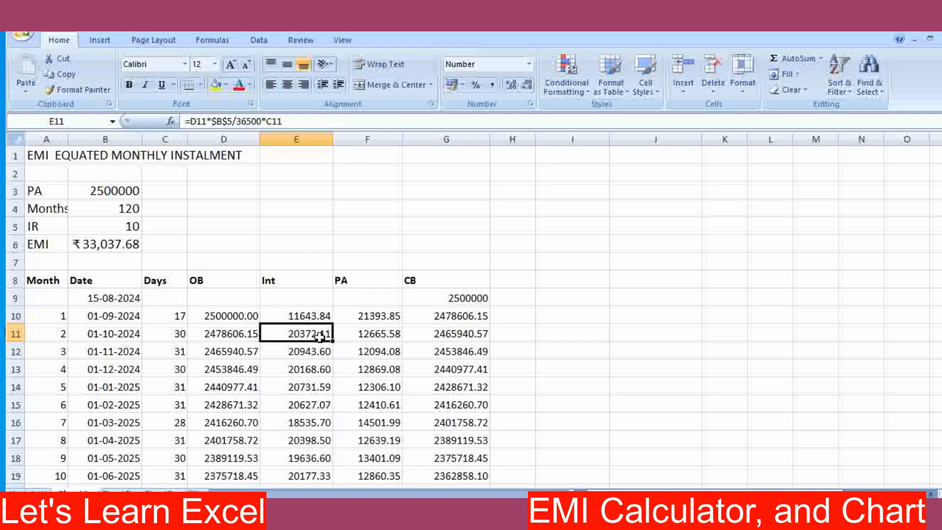
click(372, 337)
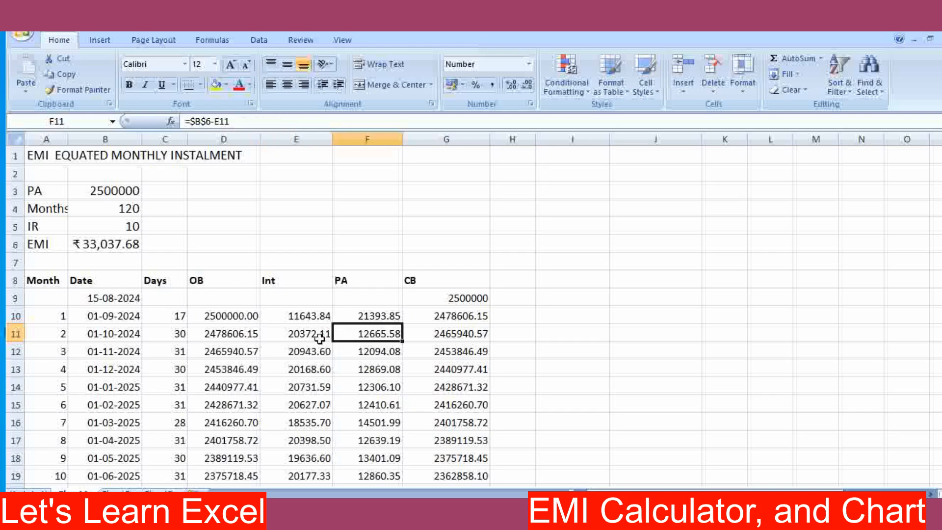
click(456, 336)
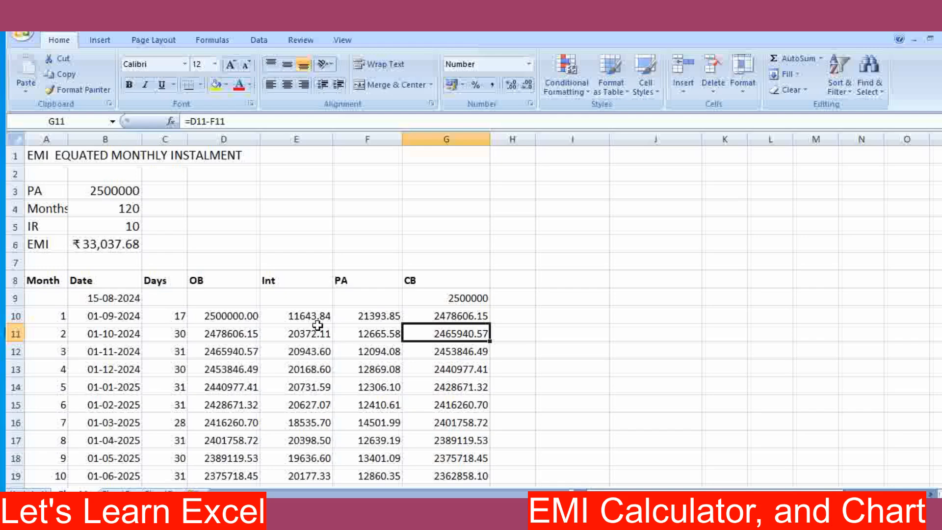
click(232, 405)
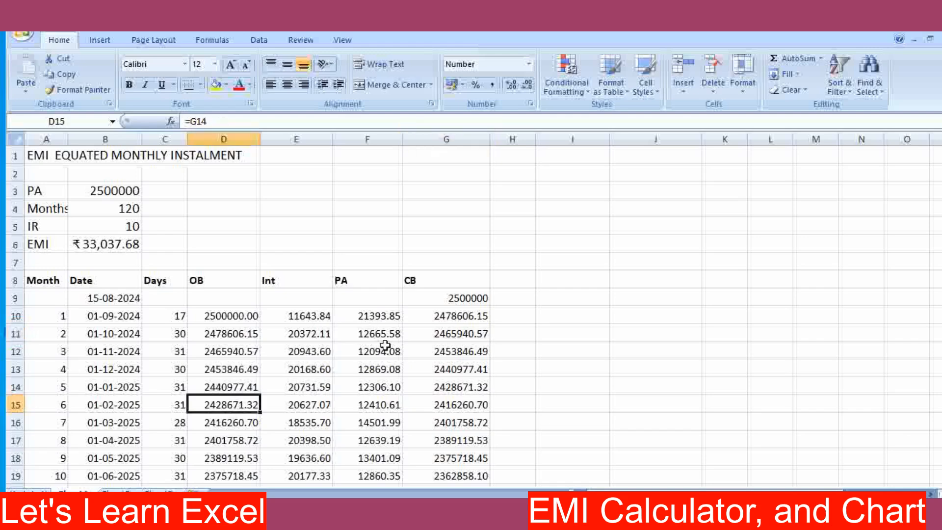
Examine the chart down to its last rows, checking months 119 and 120 and the closing balance in G128
scroll(348, 421, down, 5)
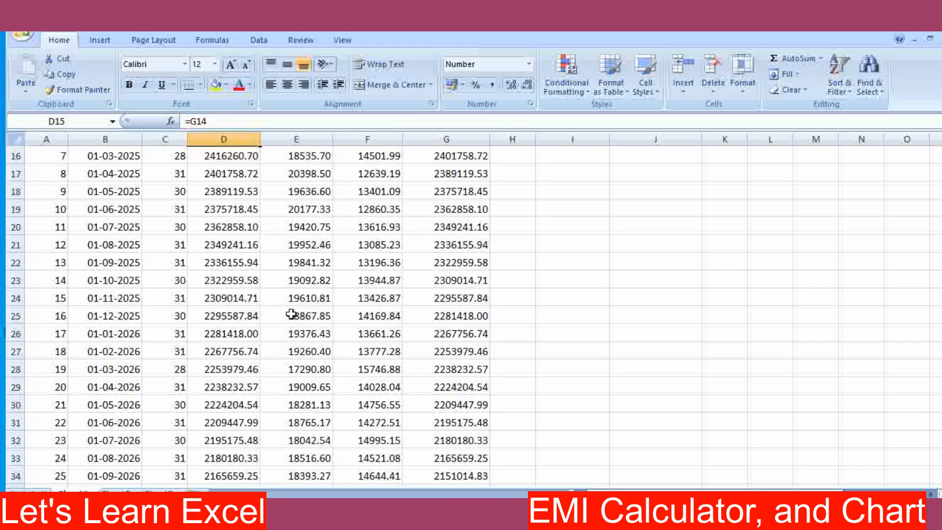
scroll(290, 314, down, 20)
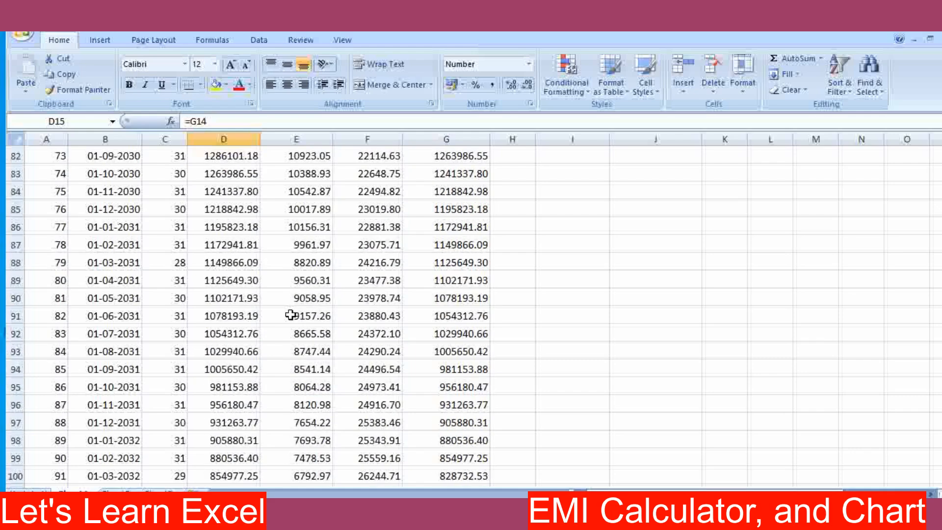
scroll(290, 314, down, 9)
scroll(289, 315, down, 3)
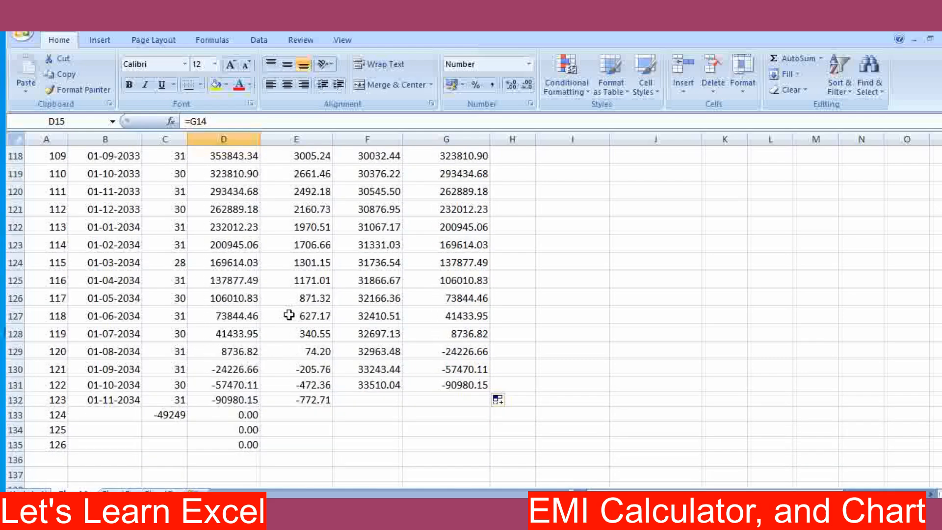
click(95, 352)
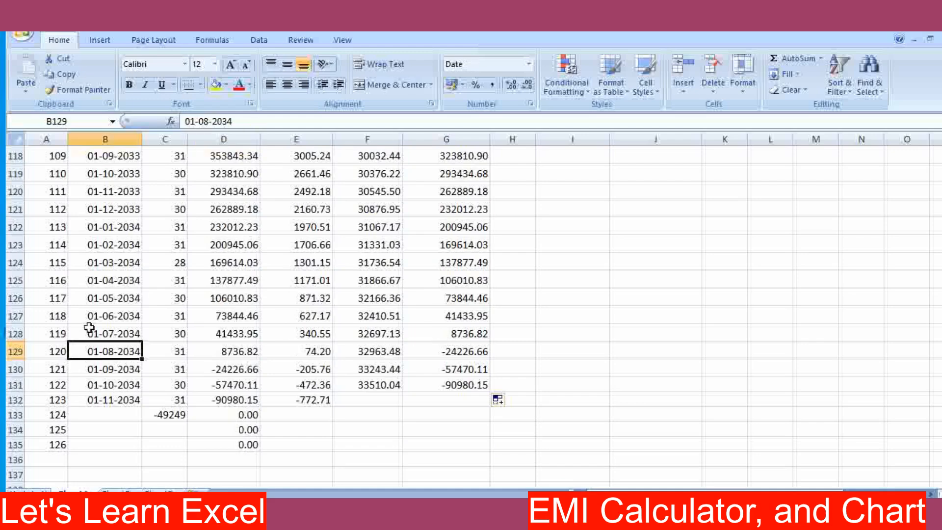
click(62, 336)
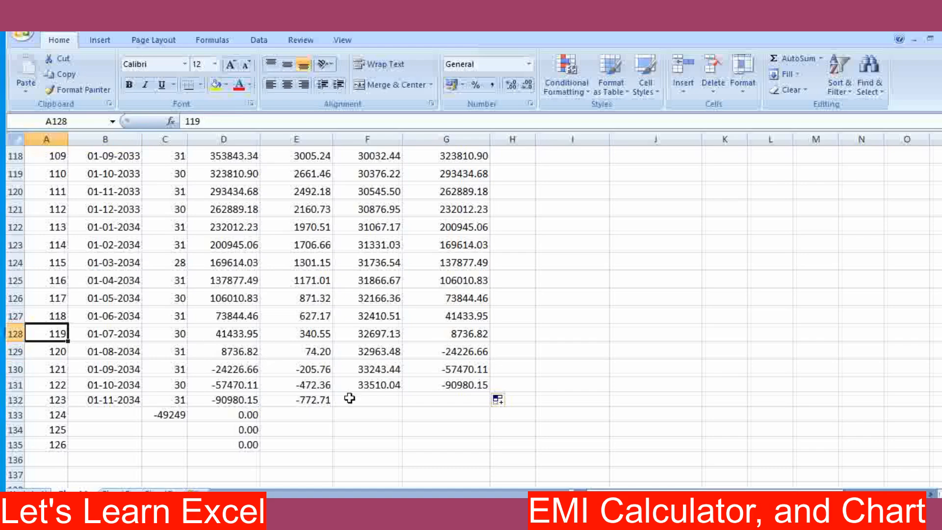
click(51, 353)
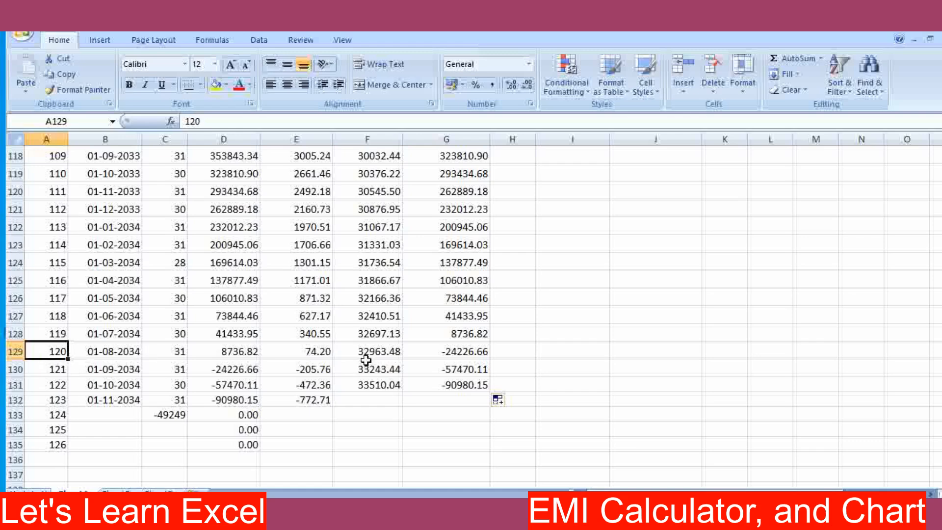
click(459, 337)
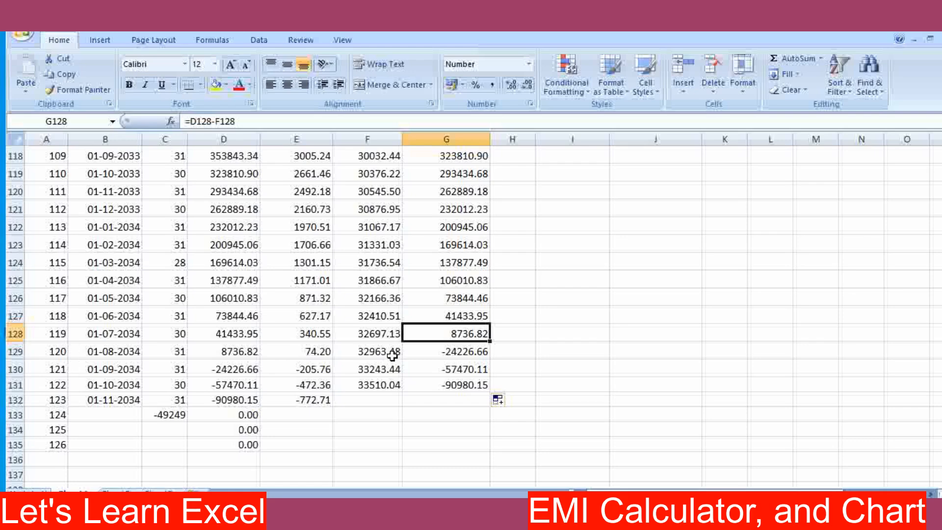
scroll(219, 323, up, 20)
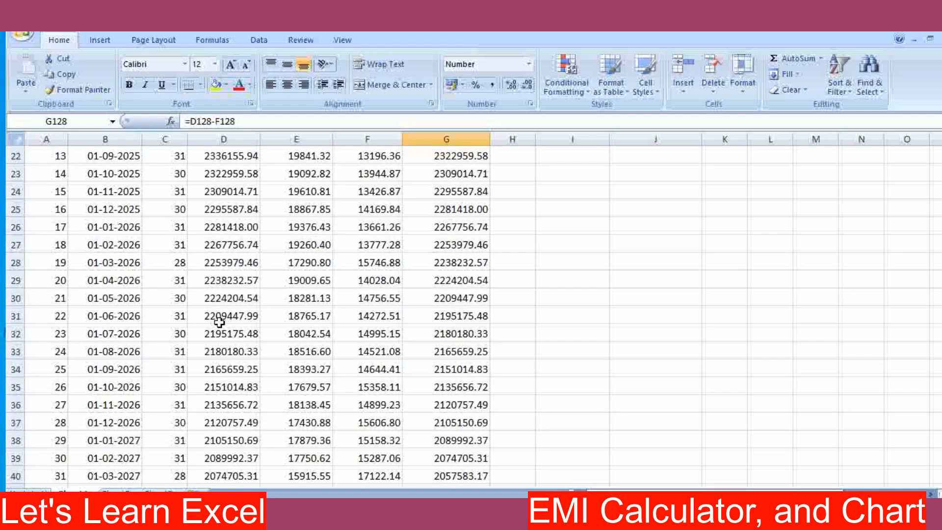
scroll(219, 322, up, 6)
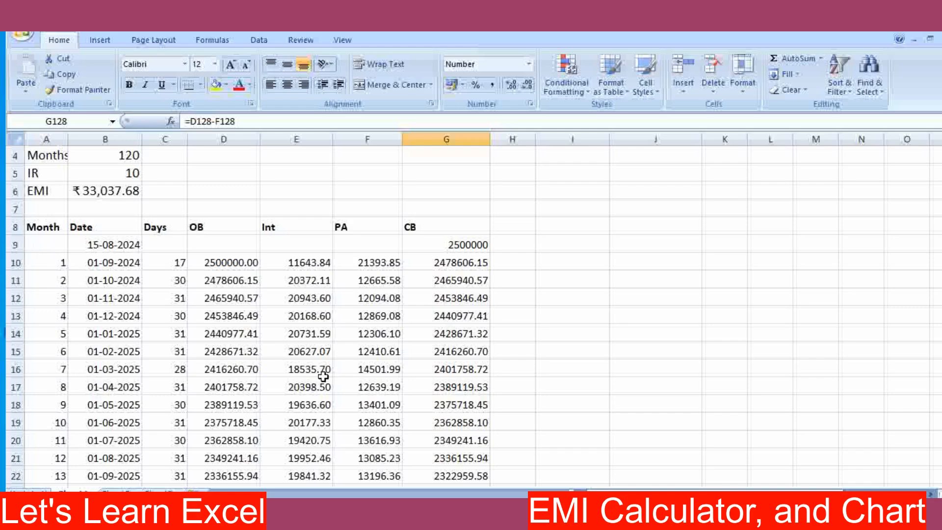
Clear the contents of rows 130 to 135, the extra months beyond month 120
scroll(323, 376, down, 20)
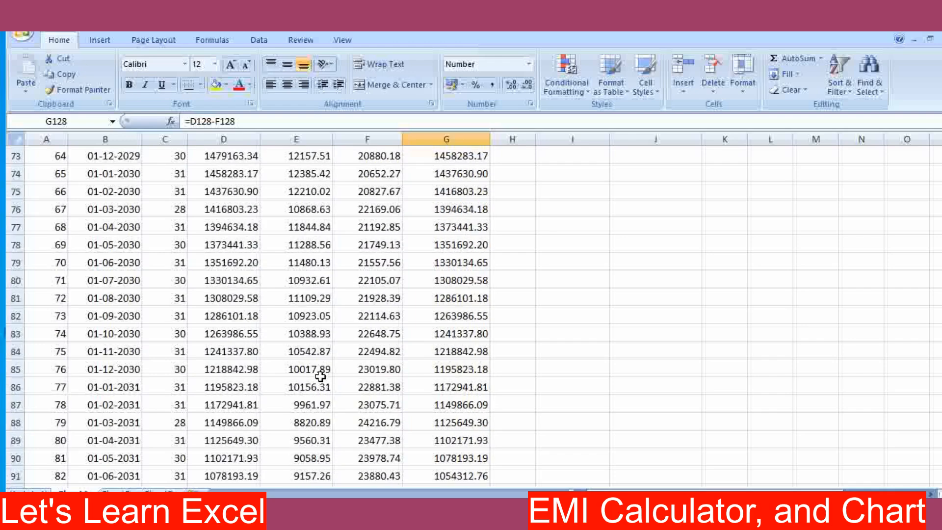
scroll(320, 376, down, 17)
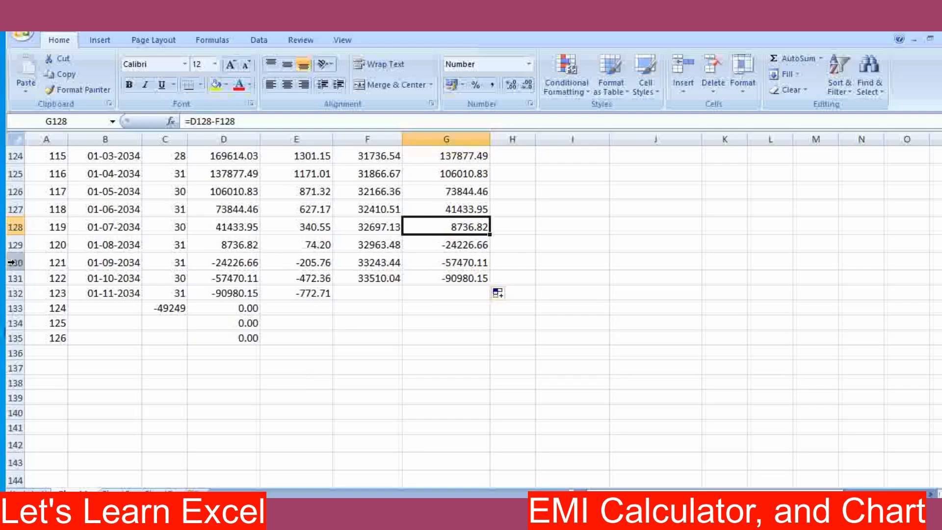
drag(11, 263, 13, 338)
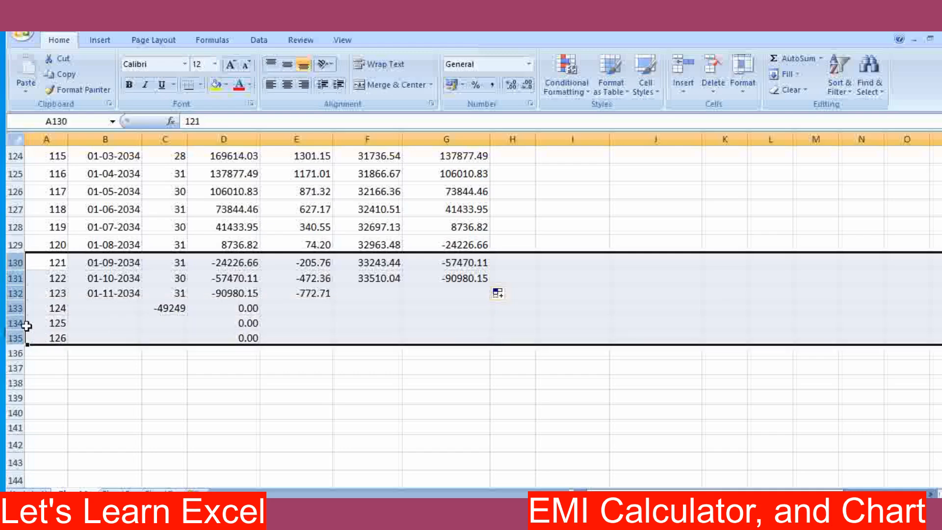
key(Delete)
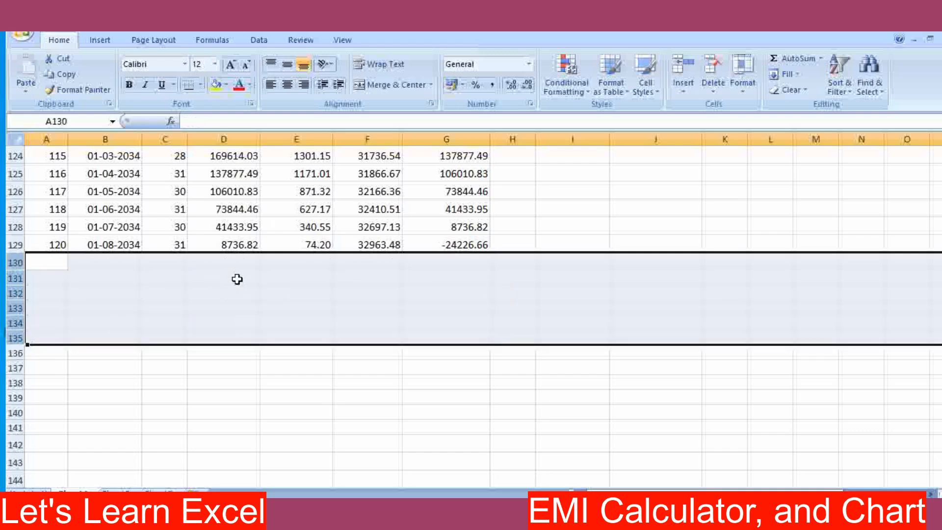
Begin a SUM formula in cell E131, below the interest column
click(310, 263)
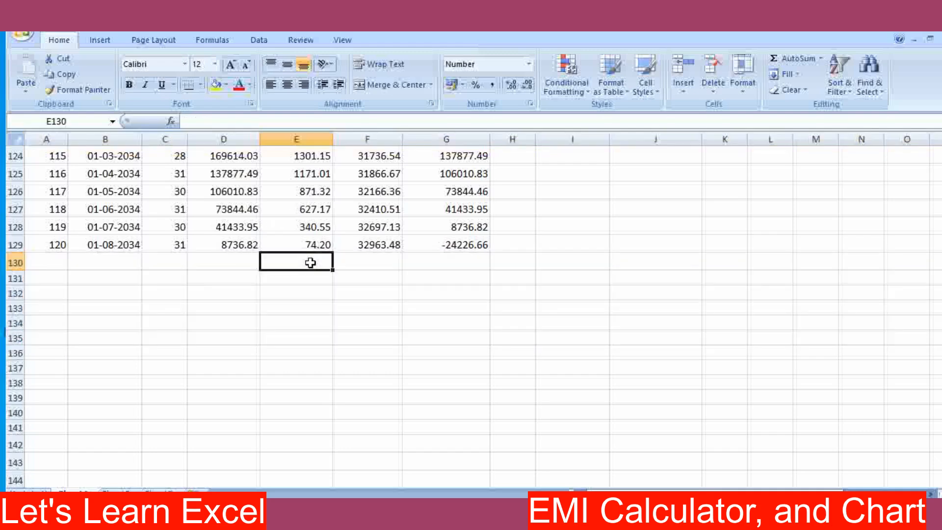
click(289, 279)
text(=)
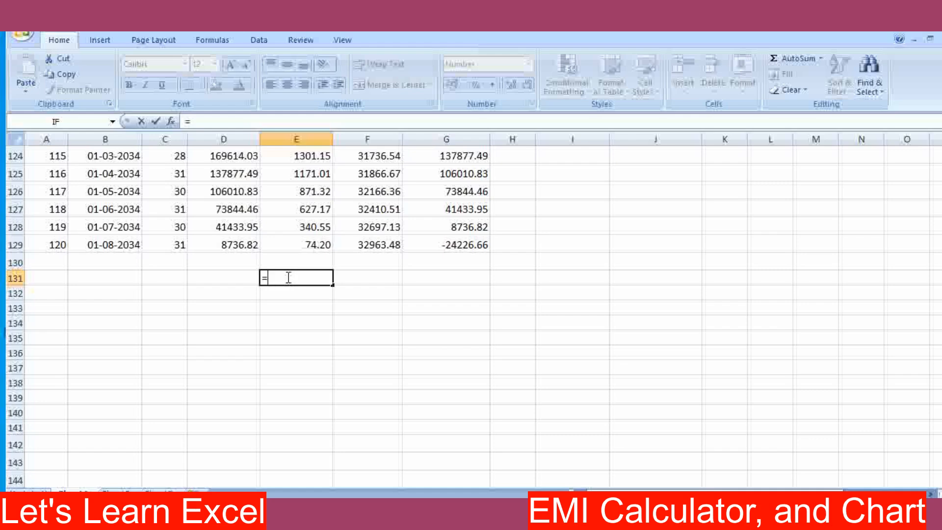
text(sum)
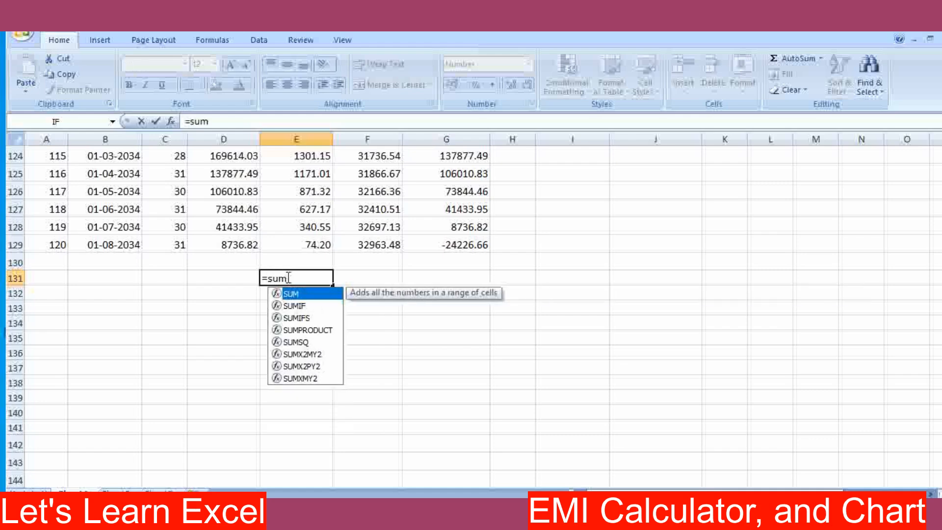
text(()
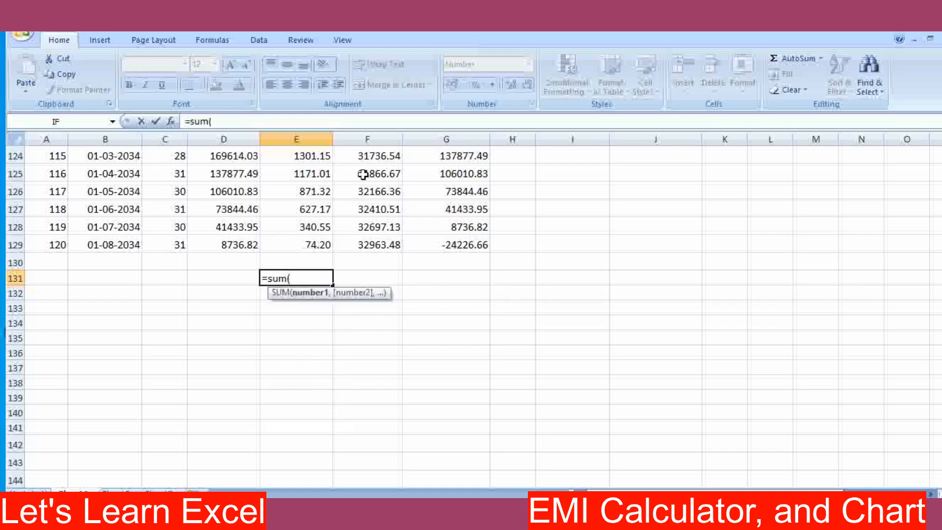
scroll(286, 241, up, 20)
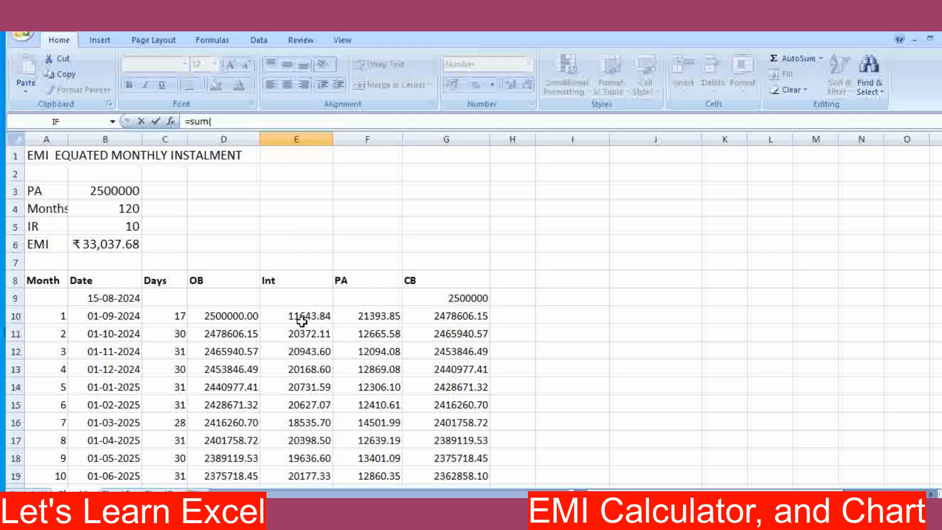
click(301, 322)
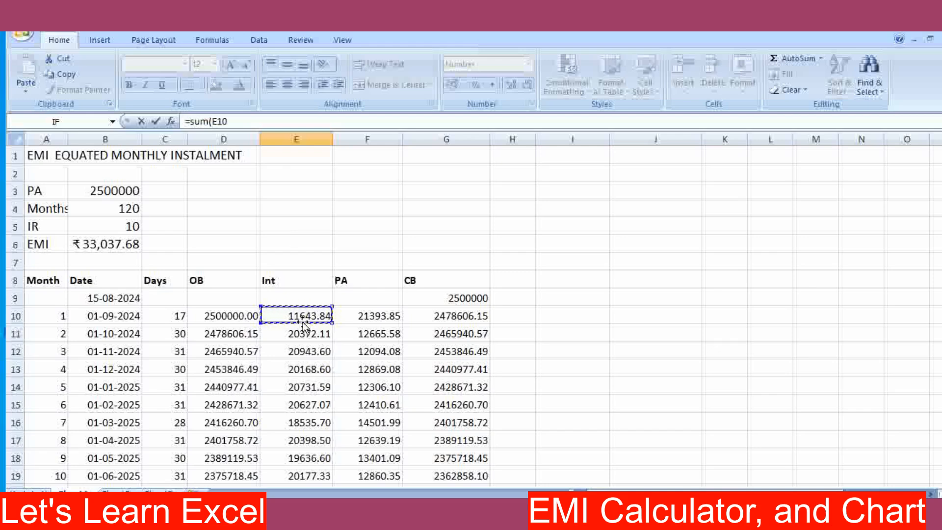
scroll(378, 401, down, 1)
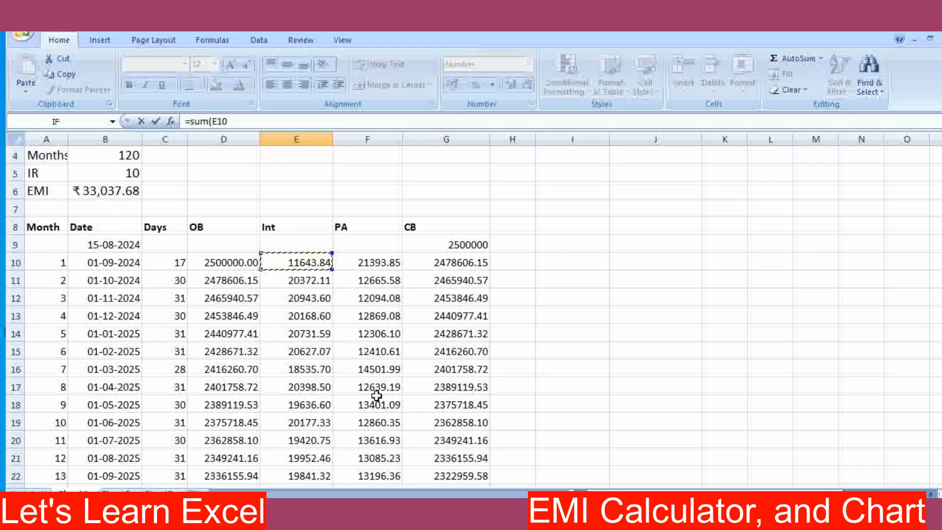
scroll(378, 401, down, 20)
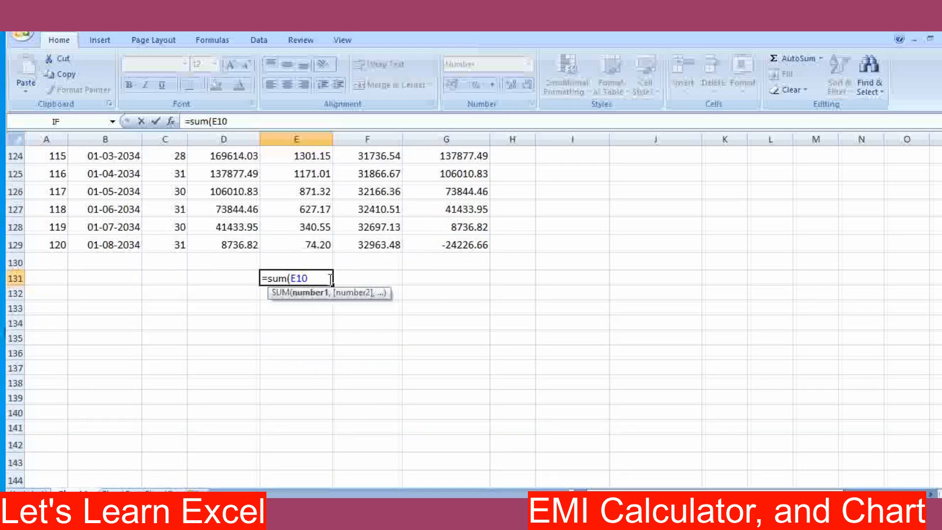
text(:)
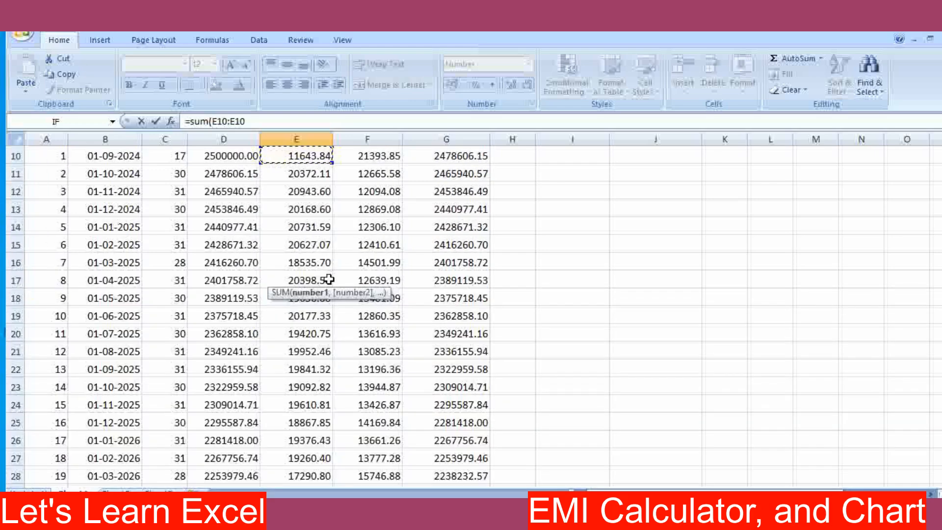
scroll(327, 294, down, 20)
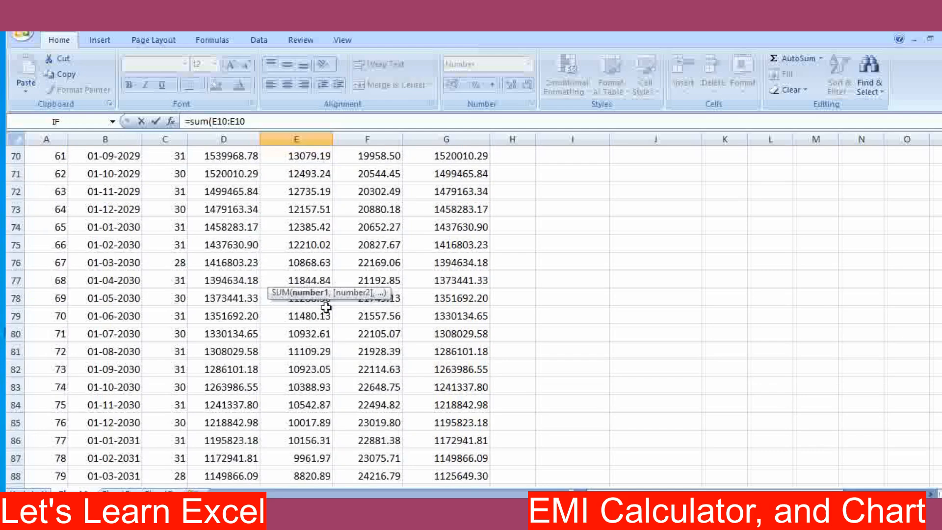
scroll(326, 307, down, 19)
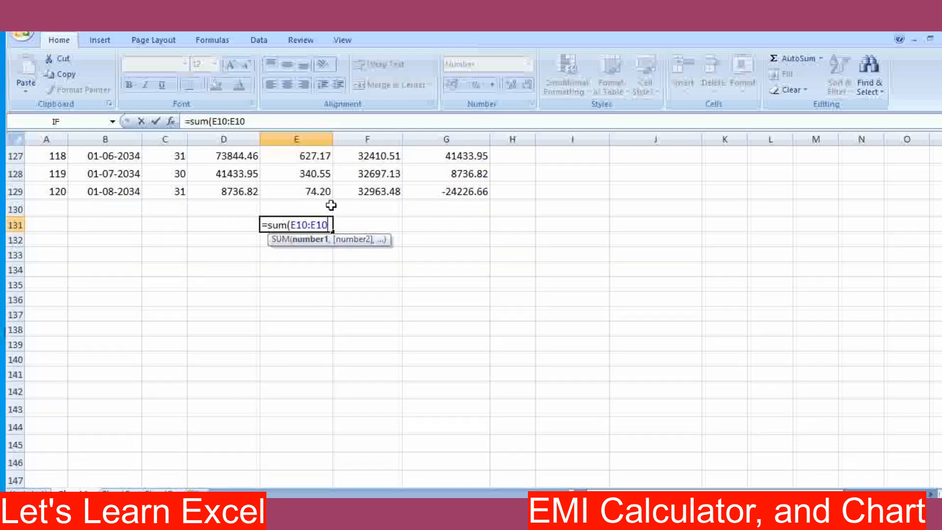
click(324, 192)
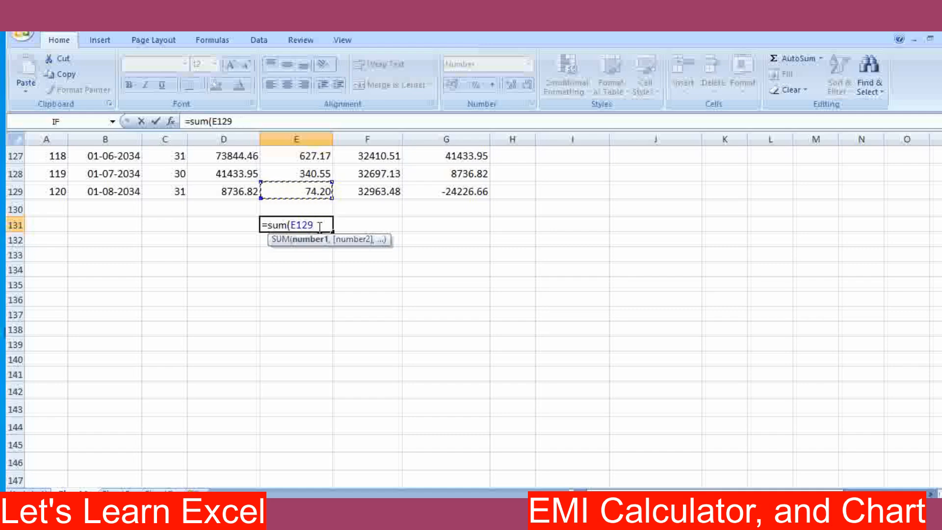
key(Left)
key(Left)
key(Left)
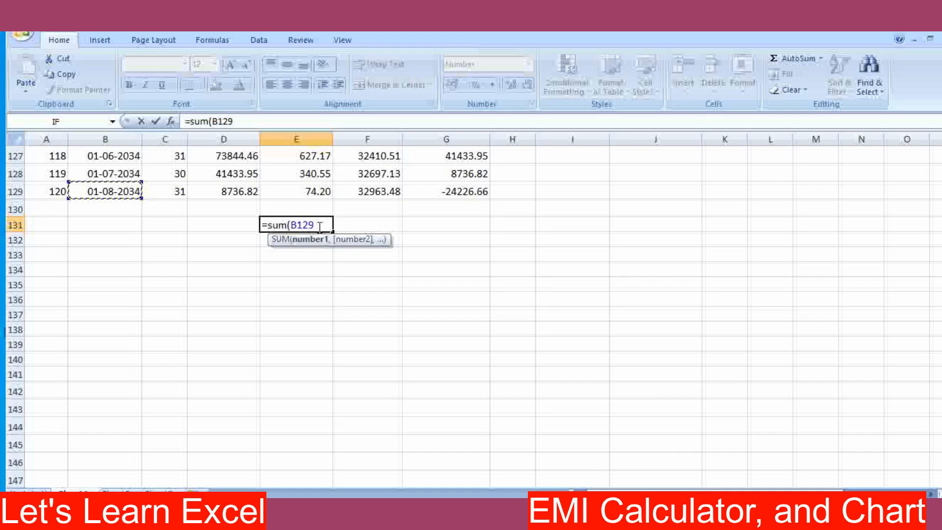
key(BackSpace)
key(BackSpace)
key(BackSpace)
key(BackSpace)
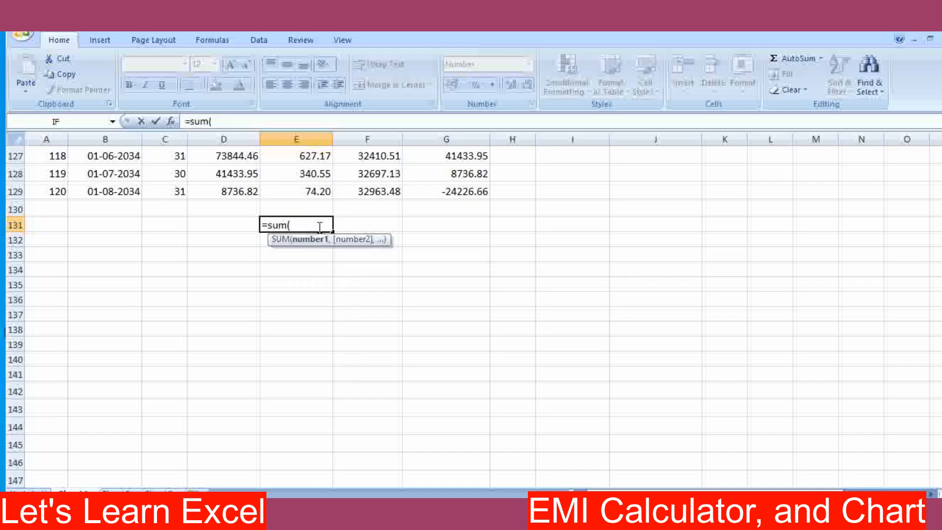
Complete the SUM formula in E131 with the range E10..E129 to total the interest, and check the entered formula
text(E10..E12)
text(9))
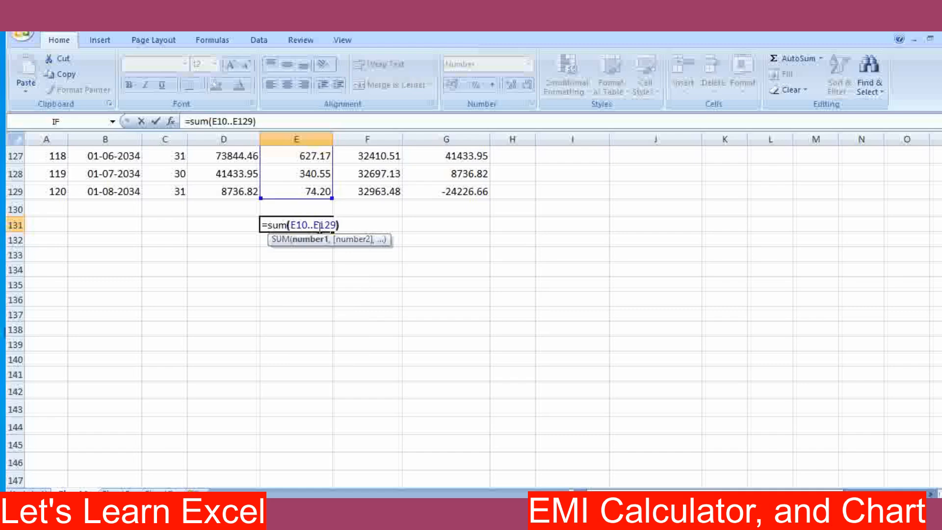
key(Return)
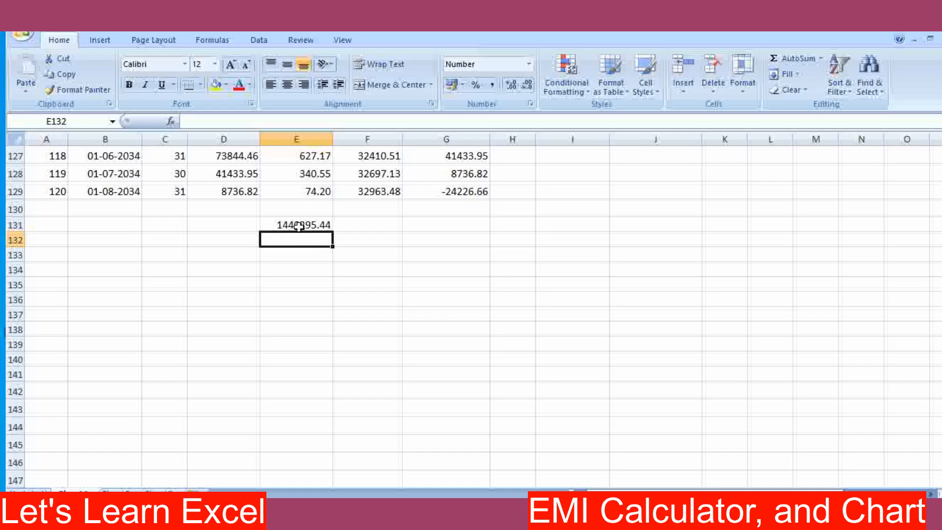
click(299, 229)
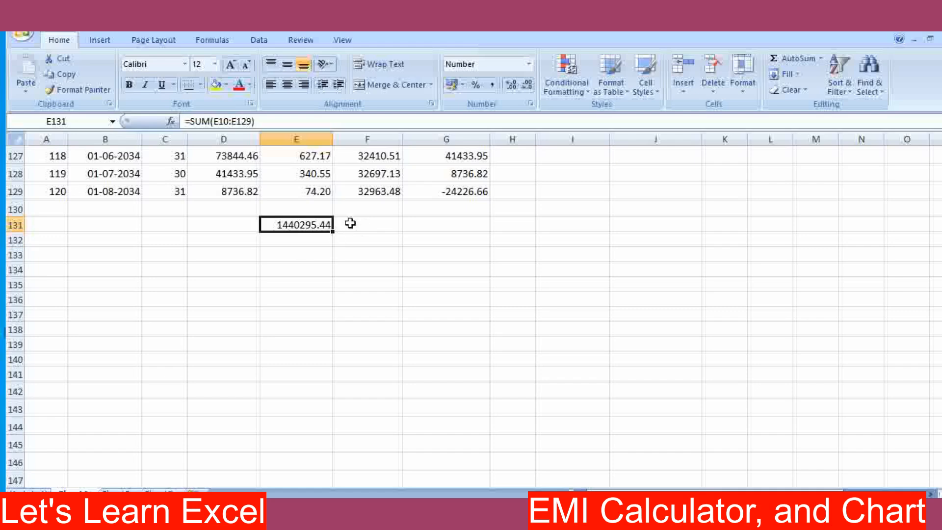
scroll(479, 221, up, 18)
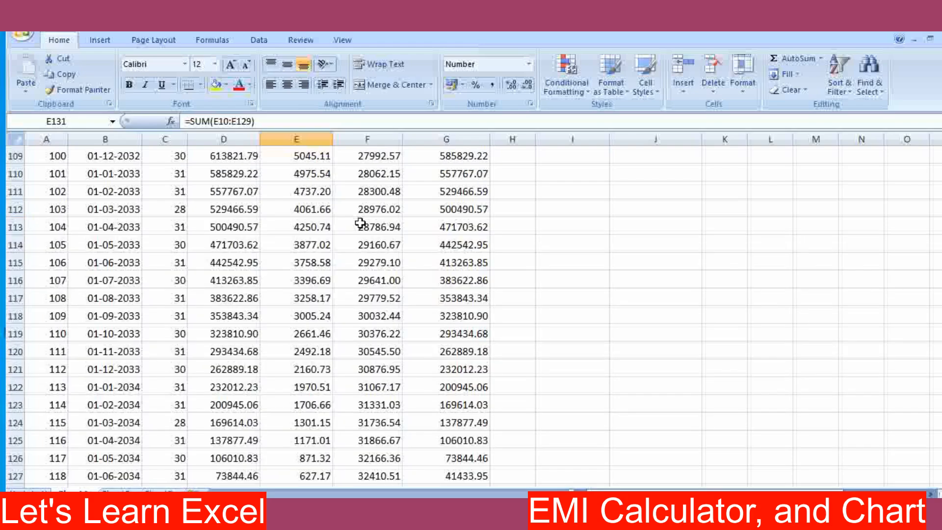
Check the interest total in E131 below the chart, and set the principal amount in B3 to 5000000
scroll(449, 231, down, 11)
scroll(352, 245, down, 8)
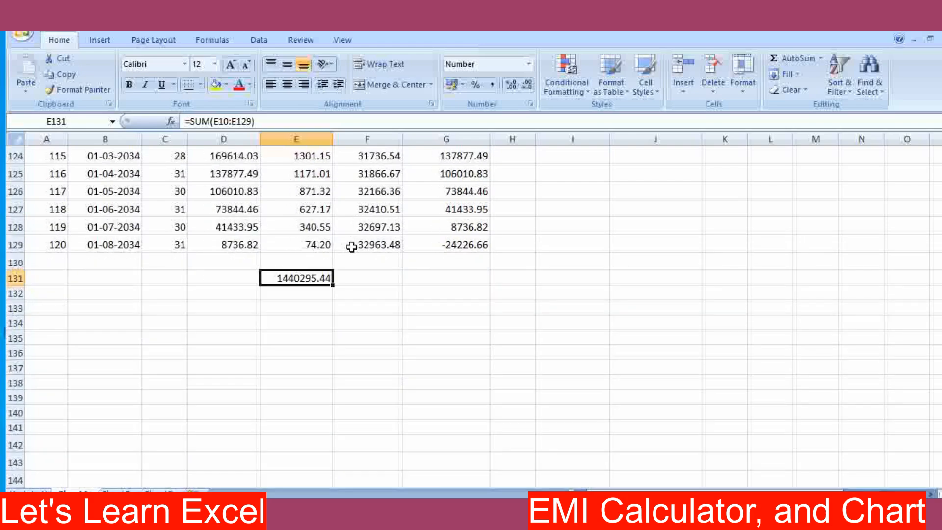
scroll(351, 248, up, 1)
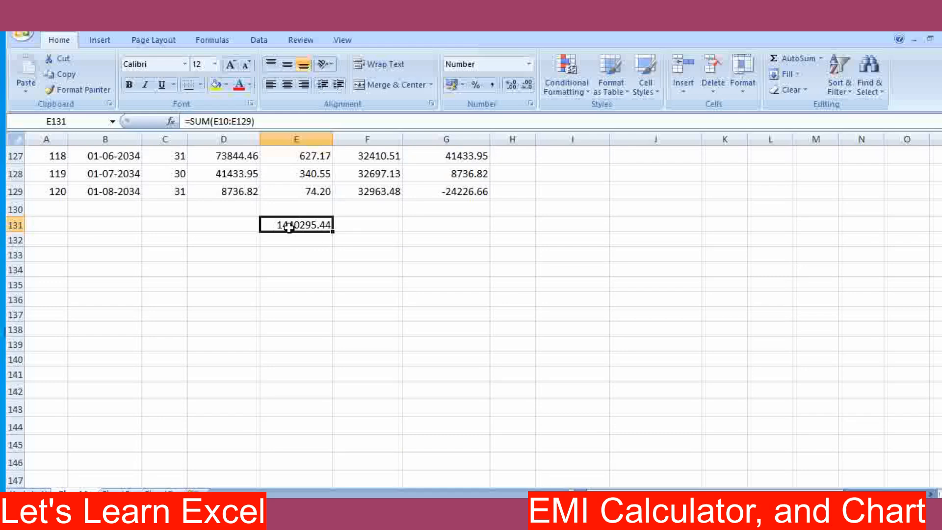
scroll(325, 257, up, 20)
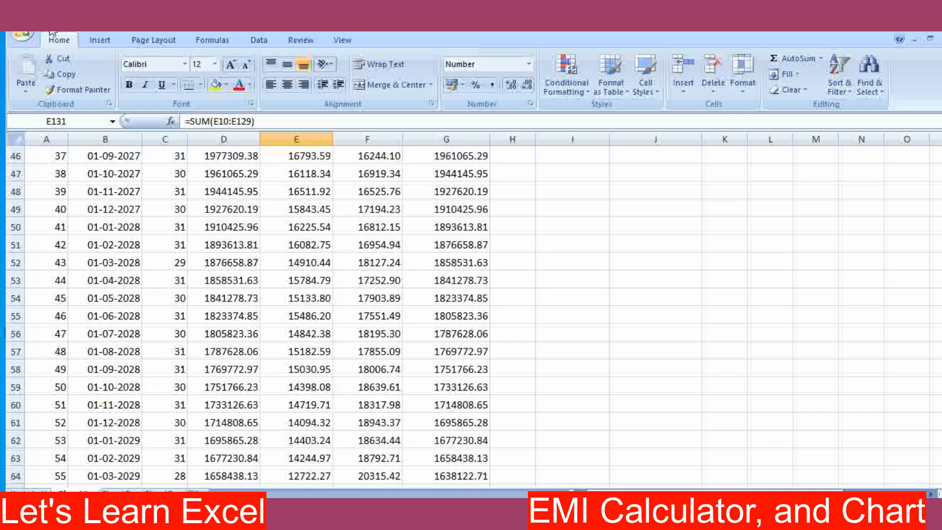
scroll(209, 243, up, 15)
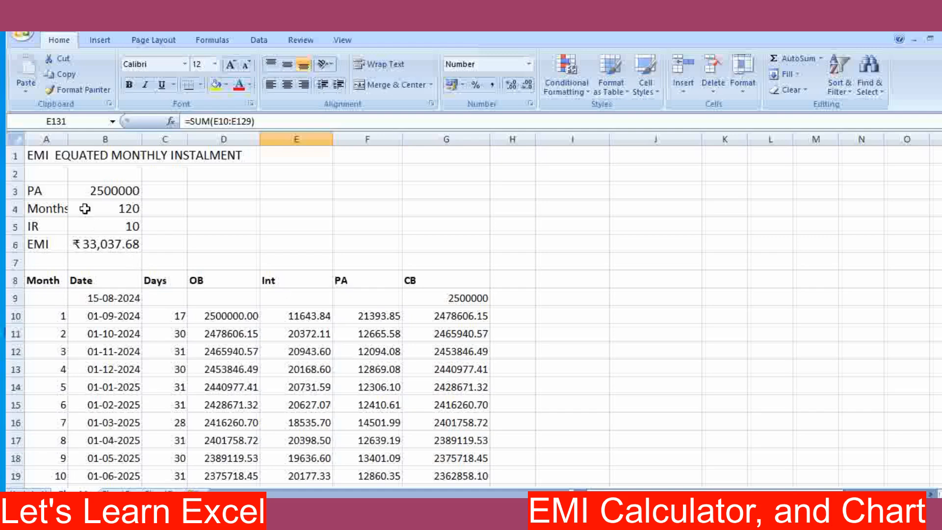
click(81, 194)
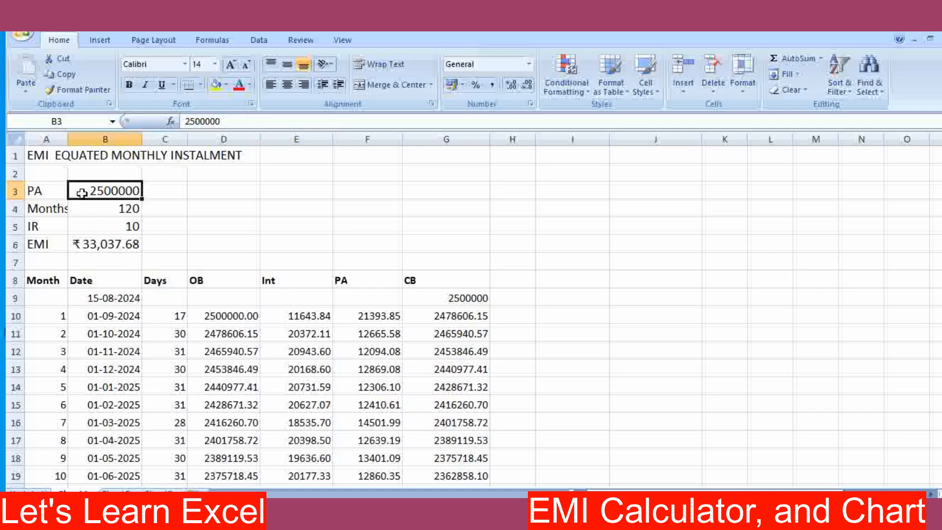
text(5000000)
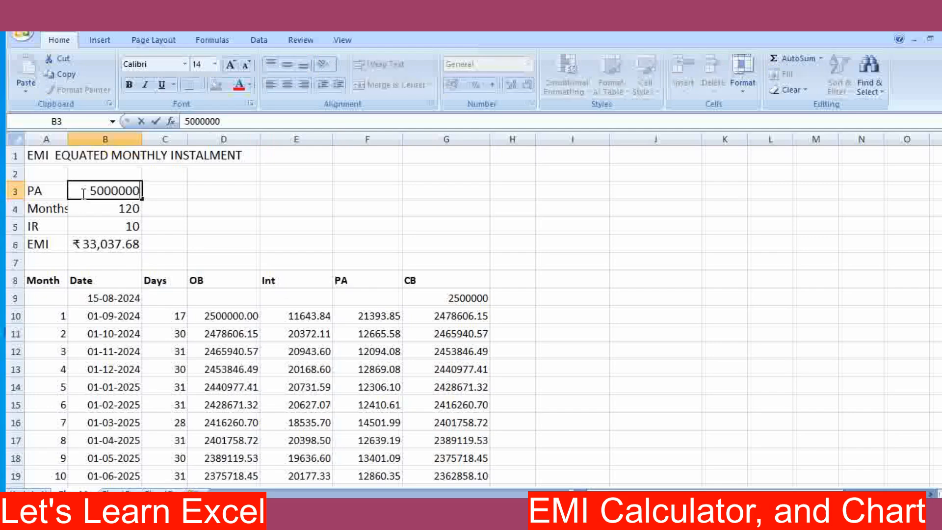
key(Return)
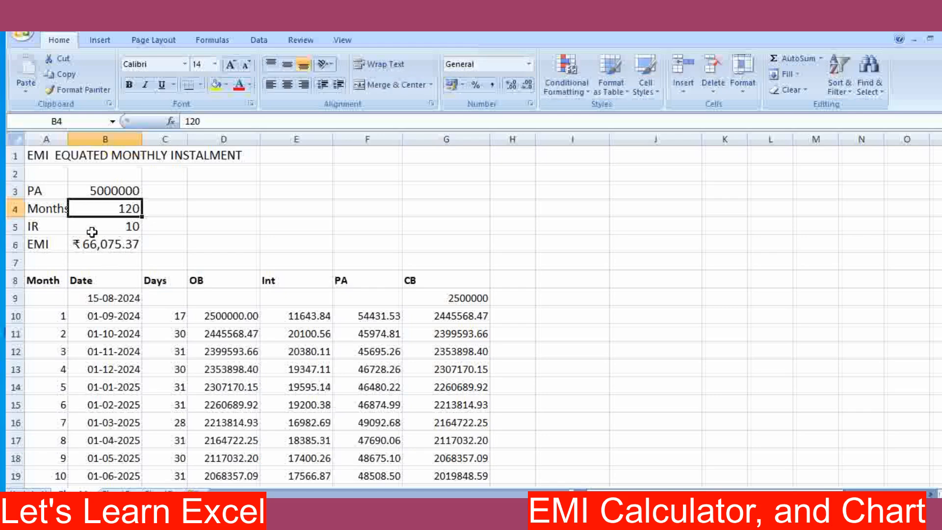
Link the opening figure of the CB column in G9 to the principal amount with the formula =B3
click(455, 300)
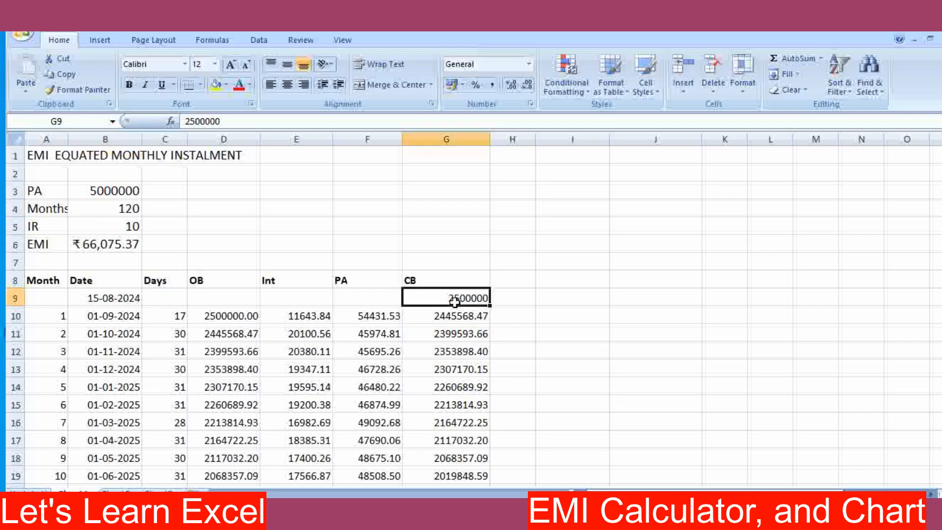
text(=)
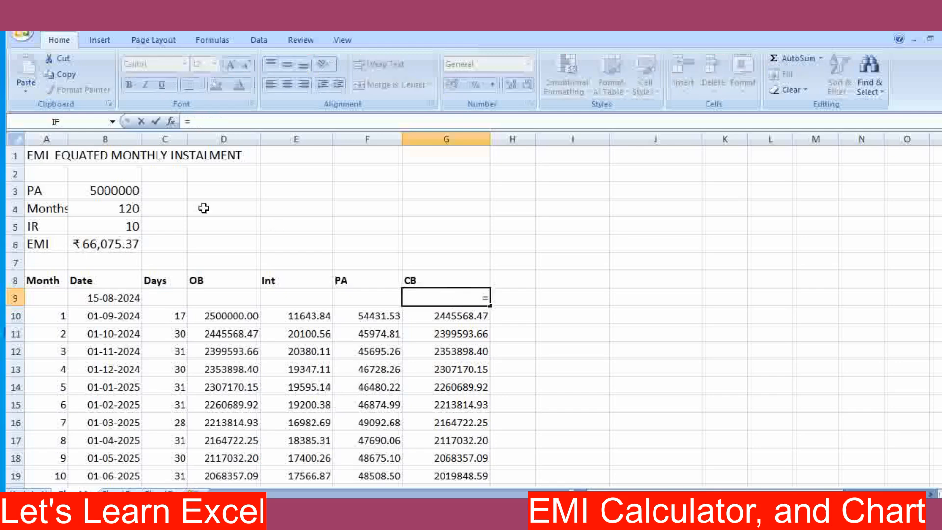
click(122, 193)
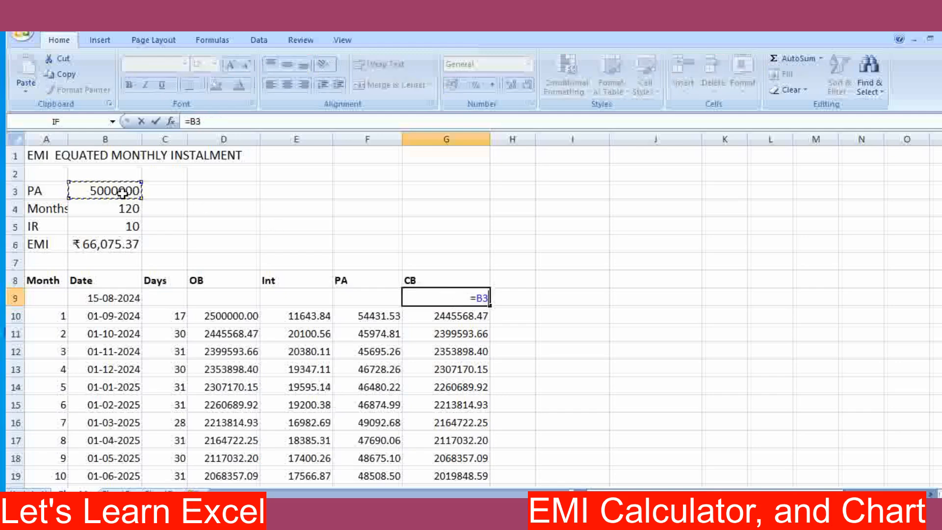
key(Return)
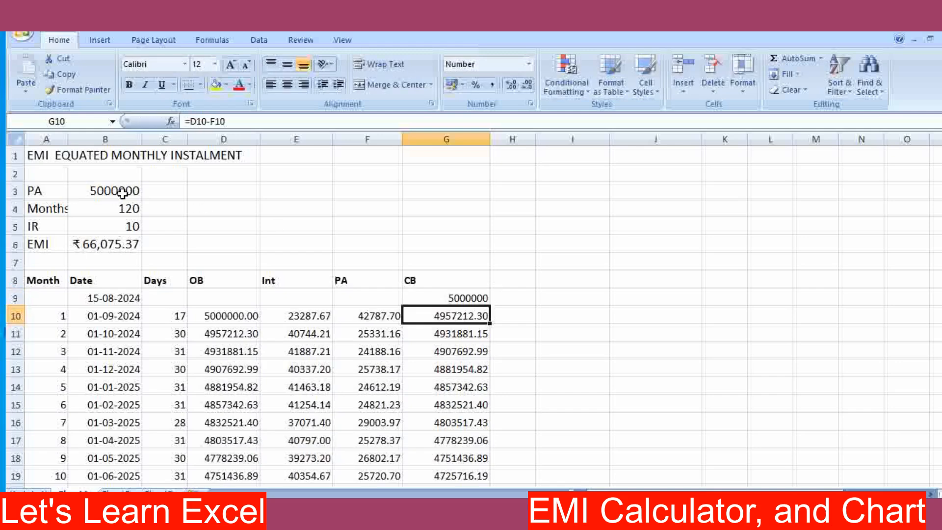
click(457, 299)
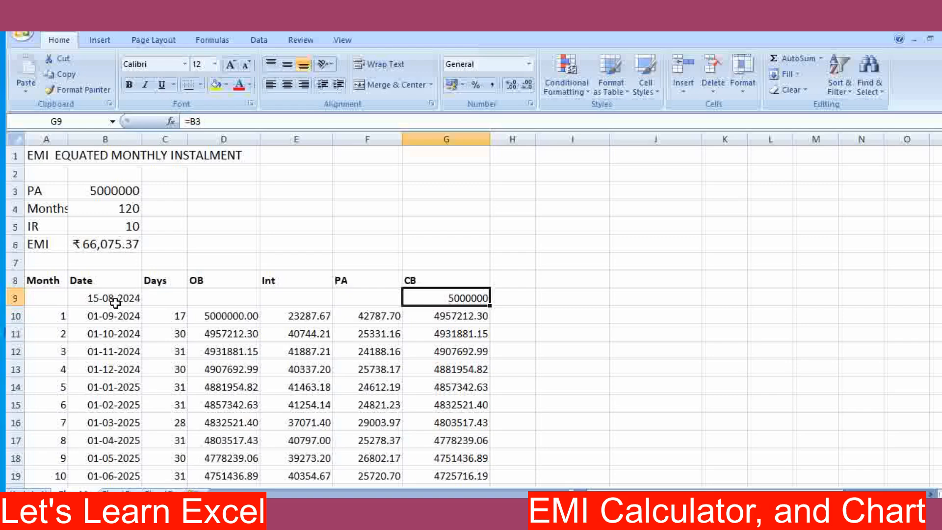
Examine the EMI in B6 and the chart's last rows, checking the closing balance in G128 and the interest in E129
click(95, 248)
scroll(176, 387, down, 7)
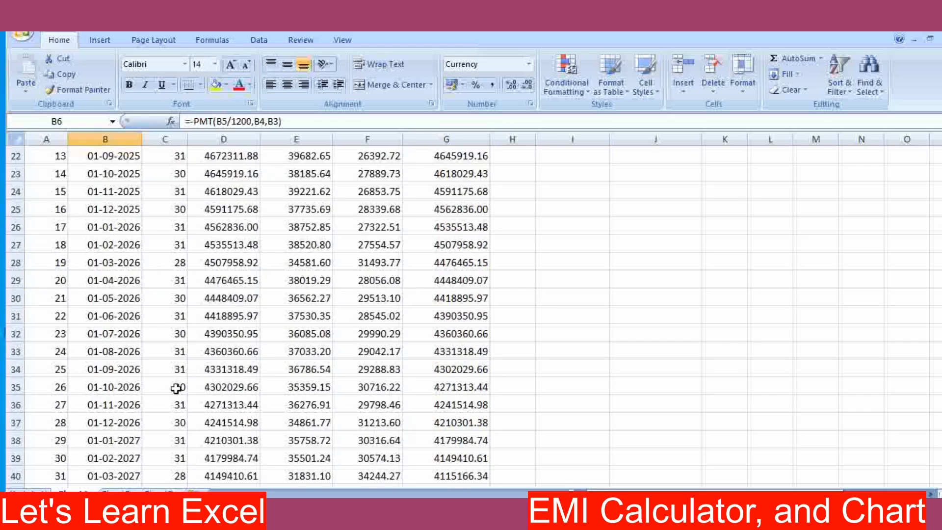
scroll(176, 388, down, 20)
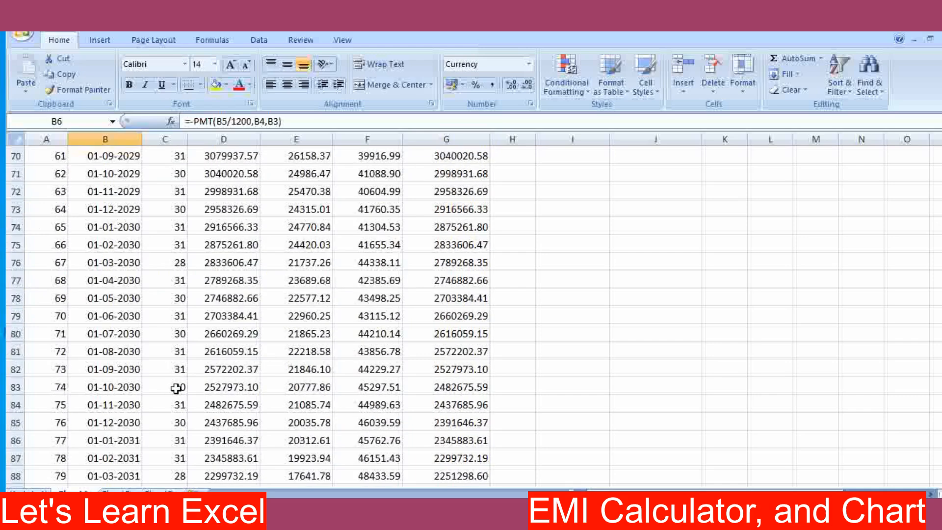
scroll(176, 388, down, 6)
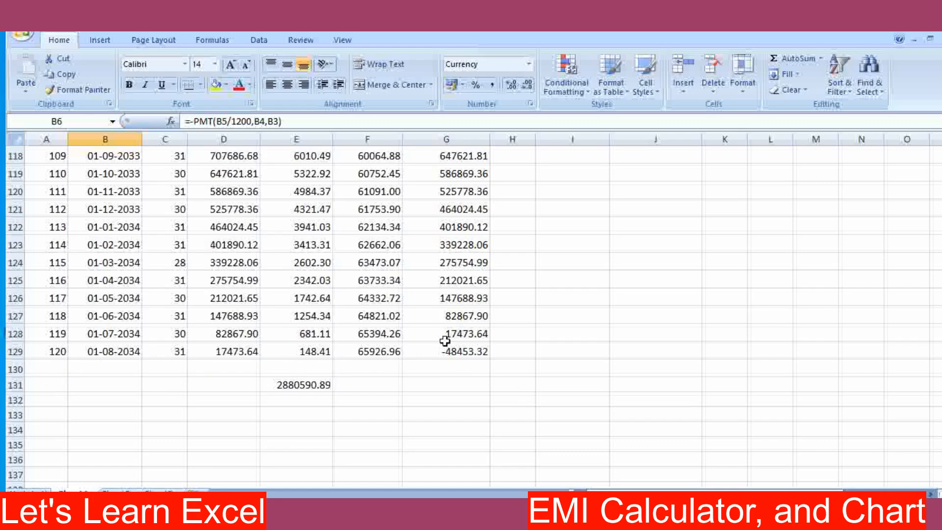
click(470, 335)
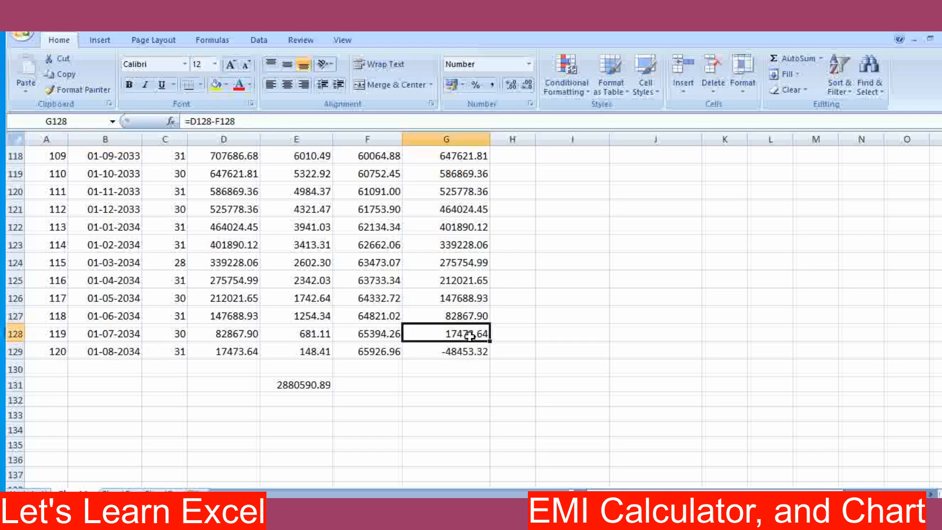
click(308, 356)
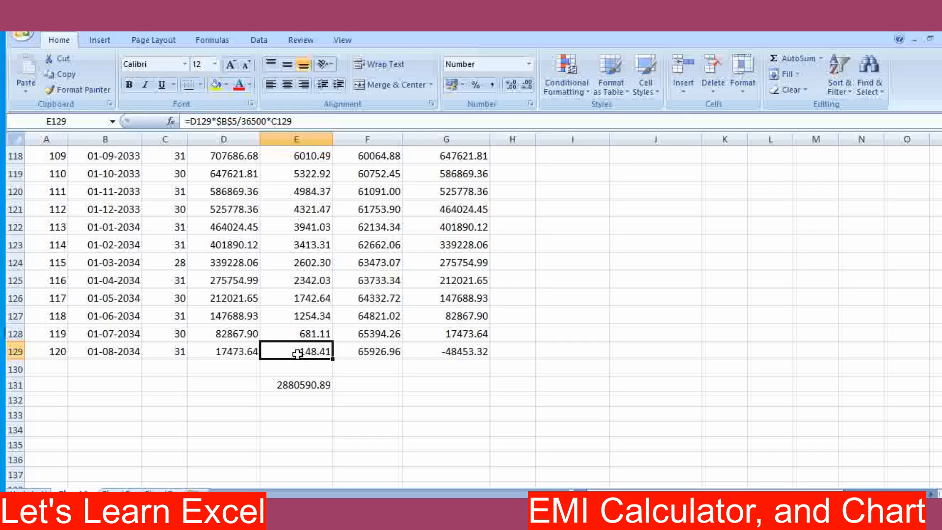
Set the interest rate (IR) in B5 to 9 and check the recalculated EMI and repayment chart
scroll(297, 354, up, 20)
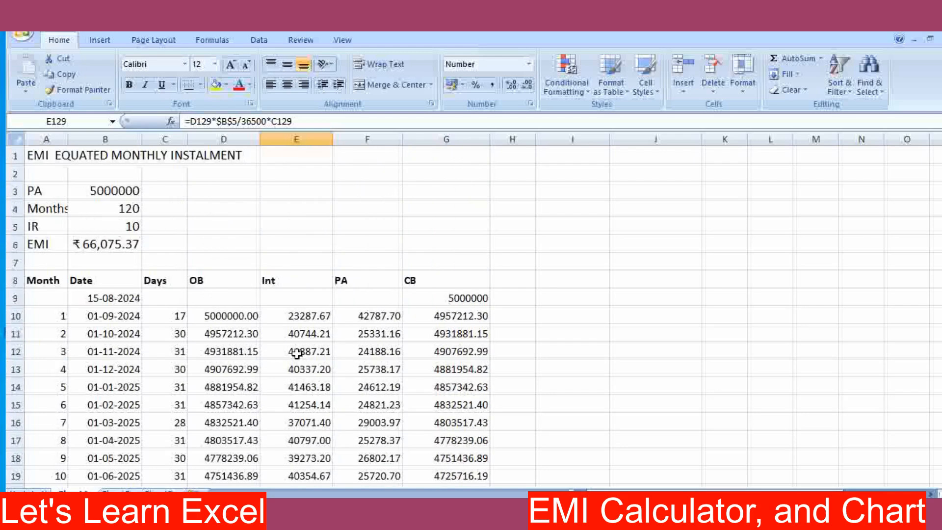
click(99, 229)
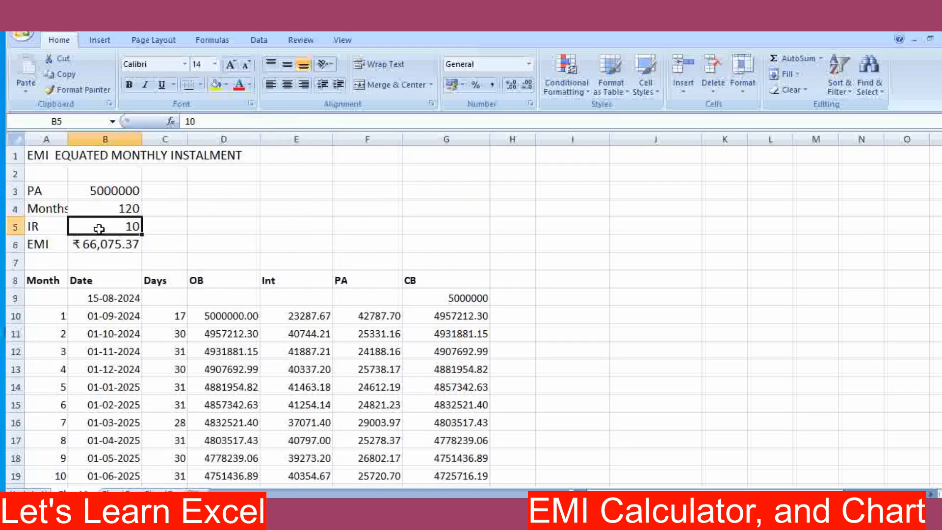
text(9)
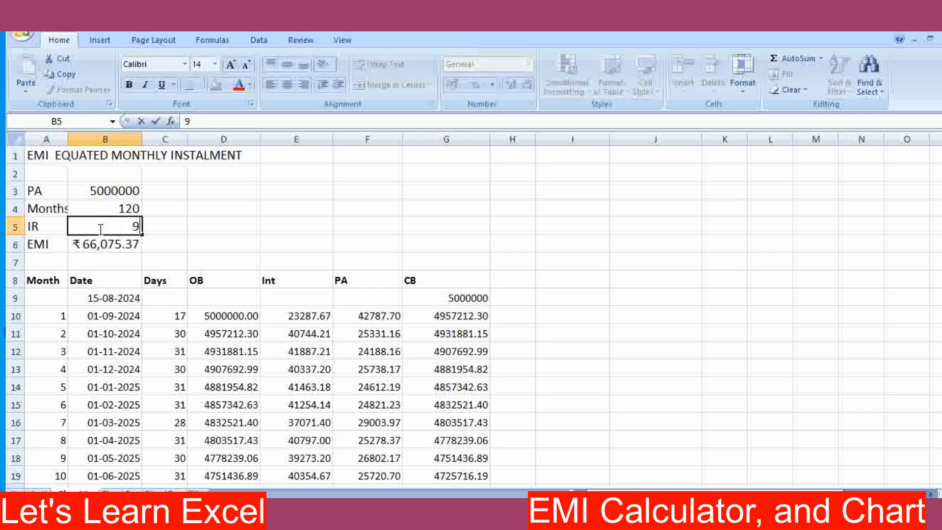
key(Return)
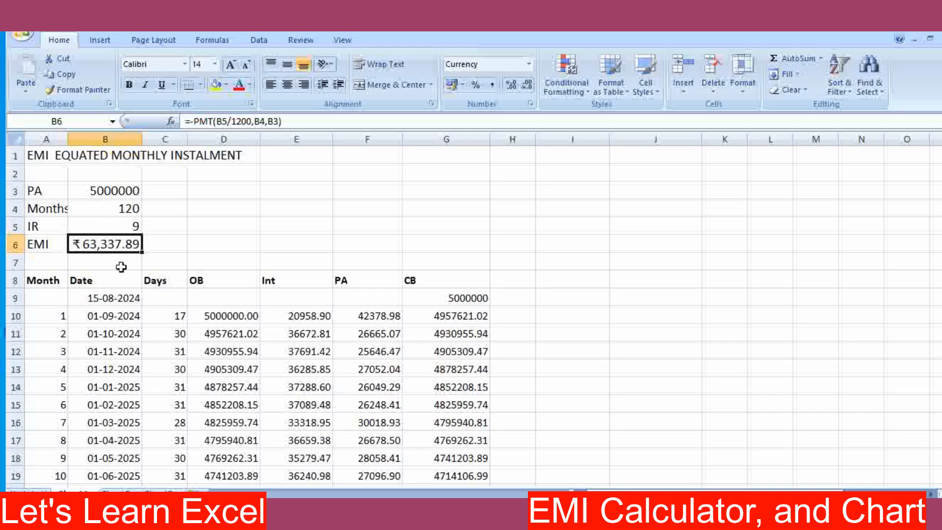
scroll(210, 387, down, 2)
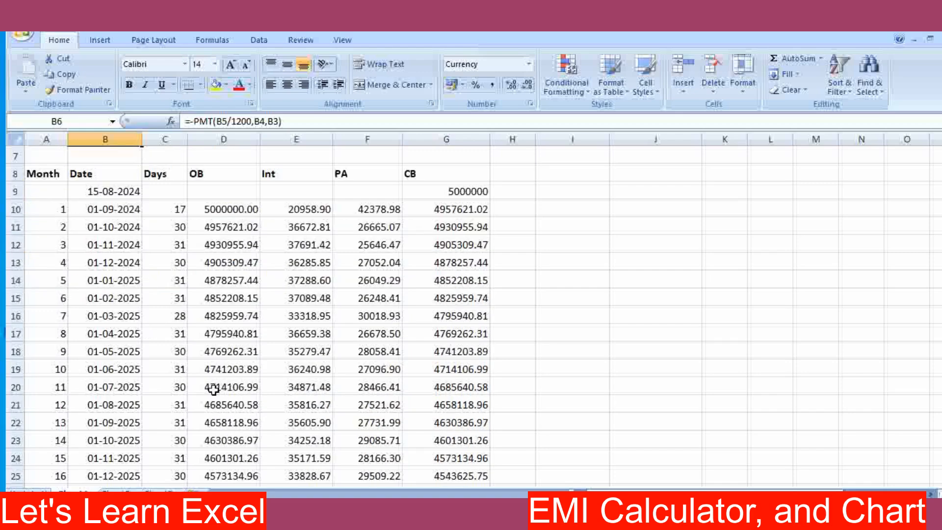
scroll(210, 387, up, 2)
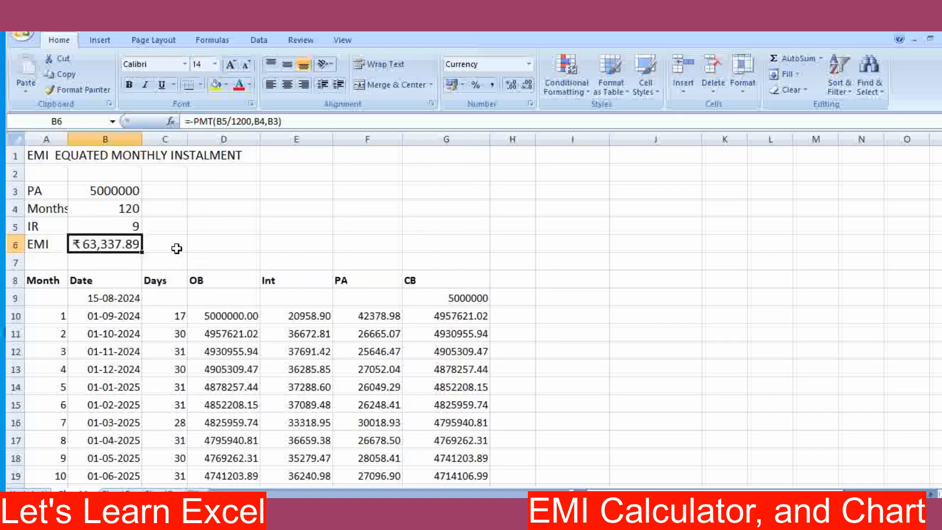